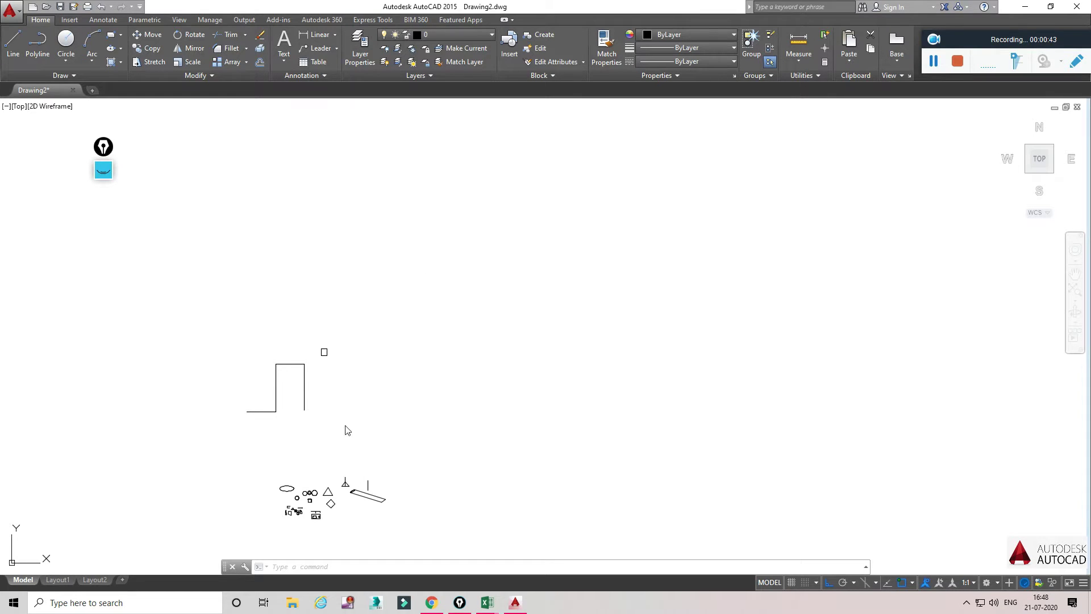
Step: Try a rectangular array of the diamond below the large triangle with 4 columns and 3 rows, and undo it
scroll(323, 378, "up", 2)
scroll(282, 402, "up", 4)
middle_click_drag(378, 433, 350, 360)
mouse_move(413, 407)
middle_mouse_down()
mouse_move(369, 349)
mouse_move(444, 347)
middle_mouse_up()
scroll(409, 333, "up", 6)
left_click(408, 352)
scroll(401, 365, "down", 2)
scroll(481, 334, "down", 2)
middle_click_drag(520, 343, 464, 336)
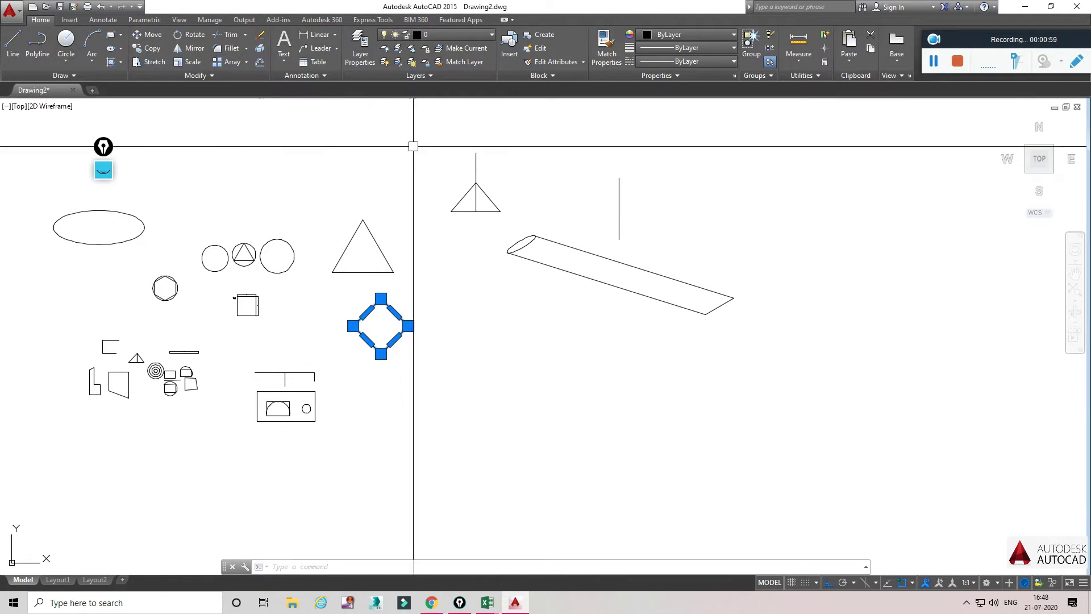
left_click(223, 63)
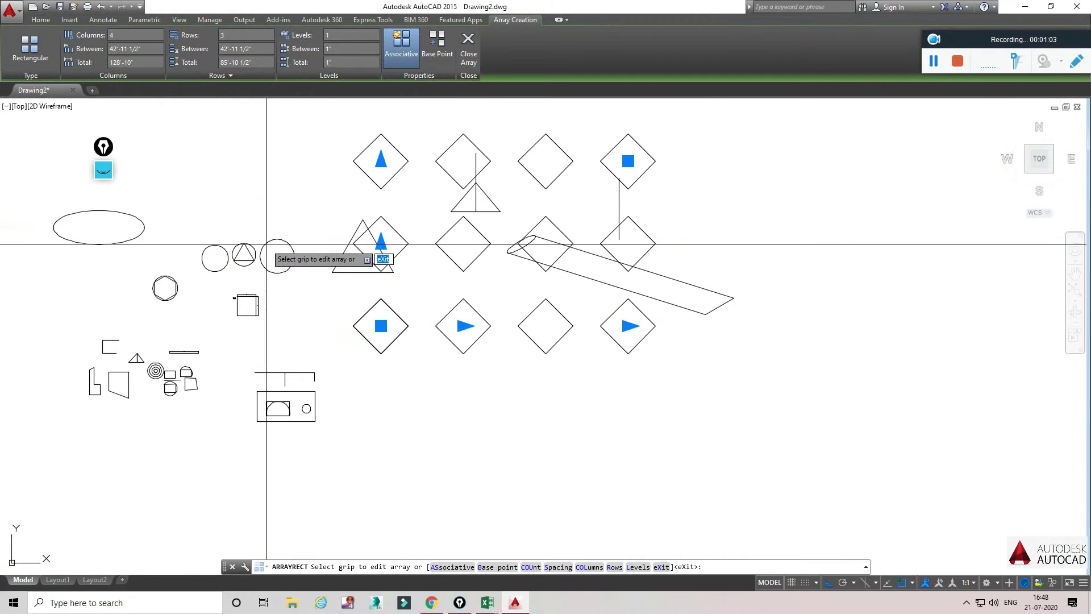
middle_click_drag(476, 300, 443, 395)
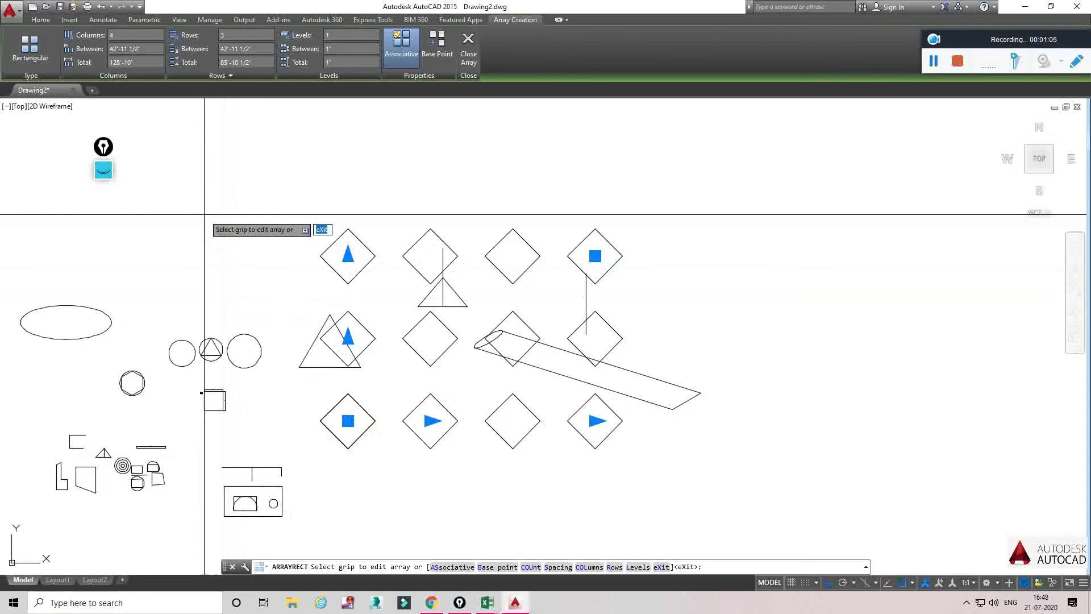
key("Escape")
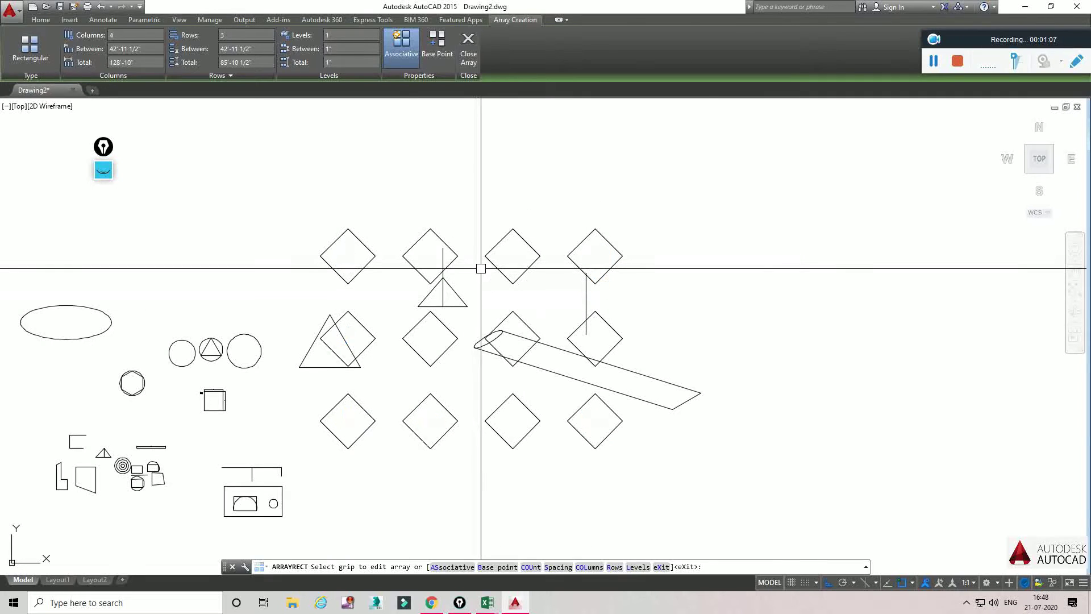
key("ctrl+z")
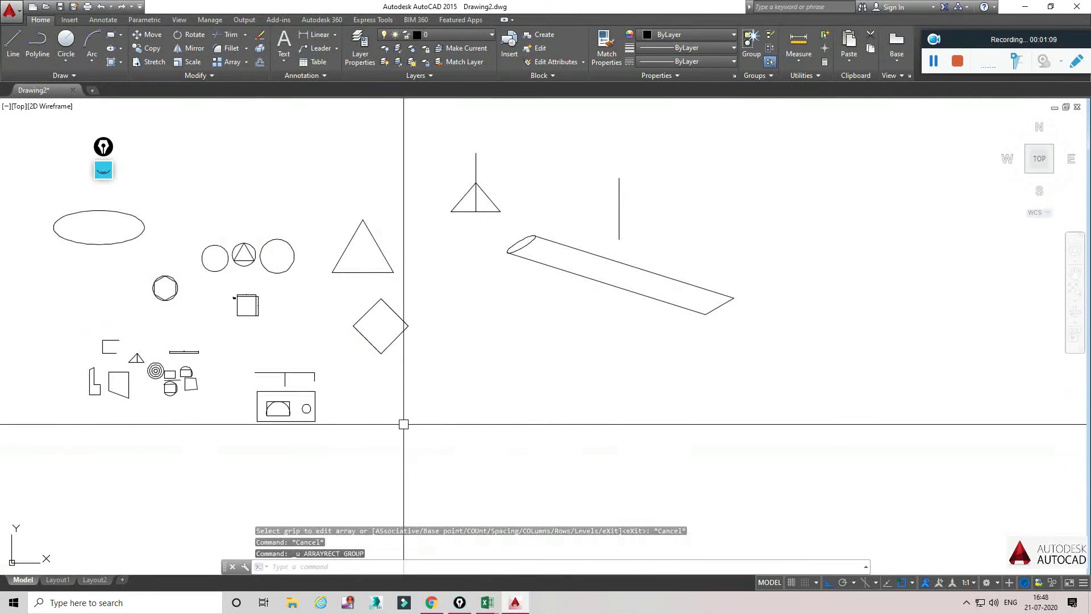
Step: Move the diamond into the empty area to the right of the long slanted bar
mouse_move(419, 316)
left_mouse_down()
mouse_move(398, 347)
mouse_move(367, 339)
left_mouse_up()
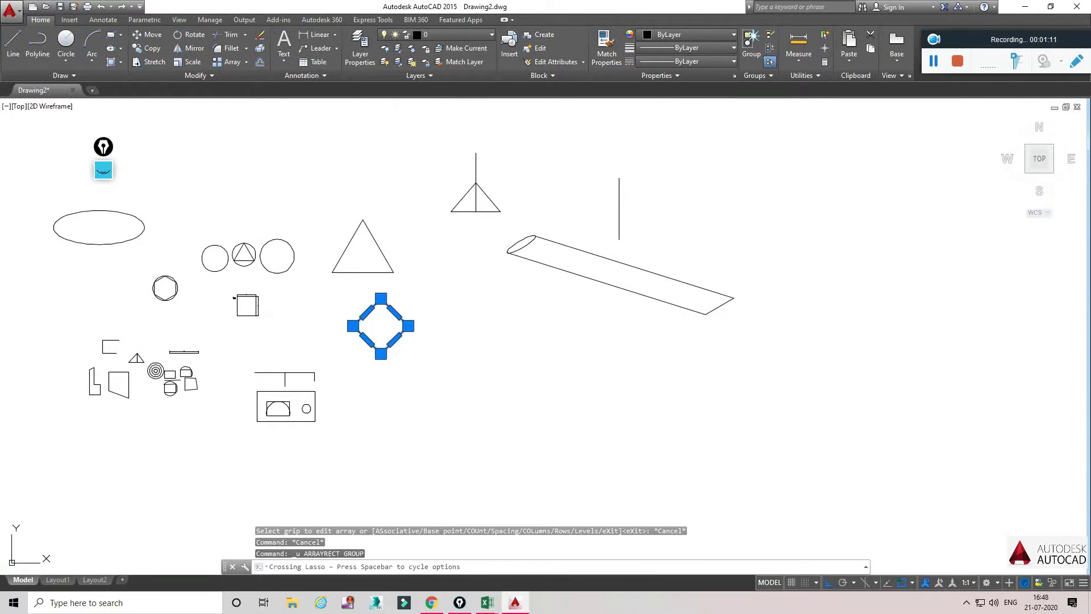
left_click(630, 322)
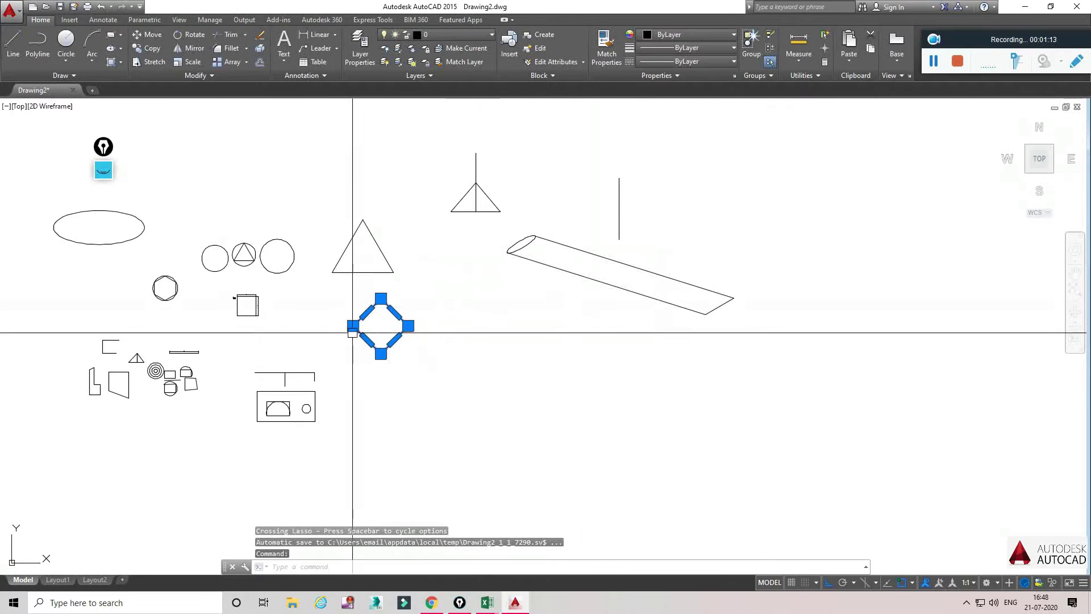
type("M")
key("Return")
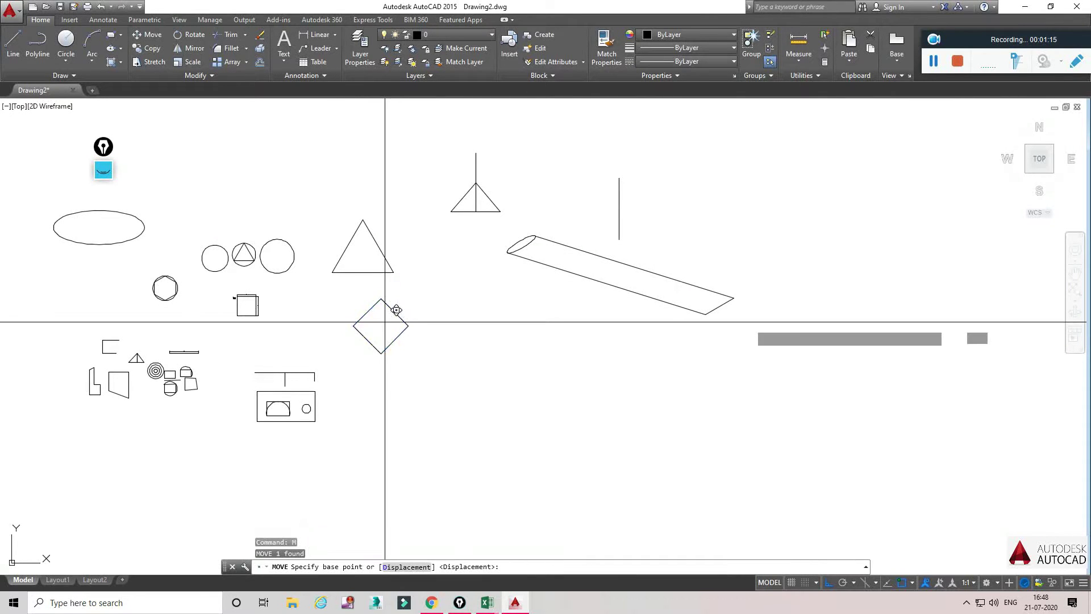
left_click(386, 322)
left_click(825, 219)
middle_click_drag(804, 246, 419, 282)
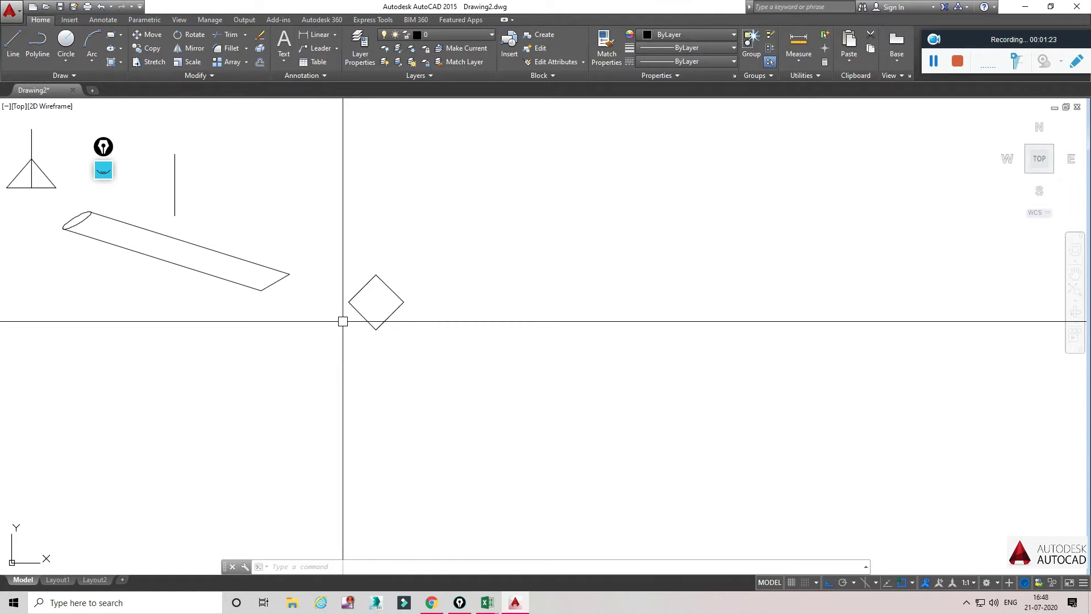
Step: Try a 4-column, 3-row rectangular array of the moved diamond in the empty area, and undo it
left_click(360, 317)
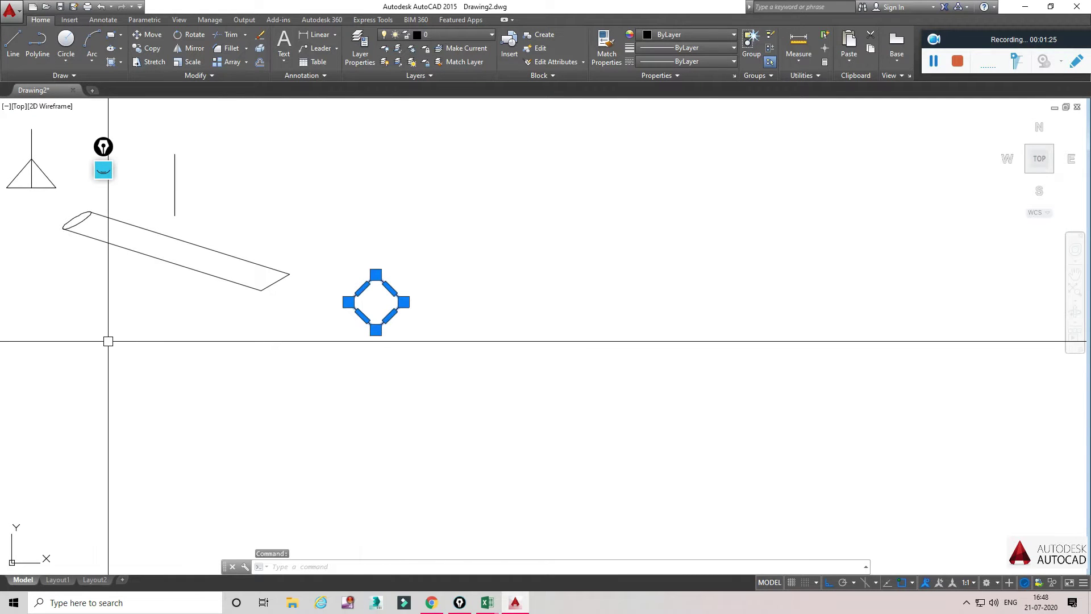
left_click(221, 61)
middle_click_drag(407, 297, 396, 403)
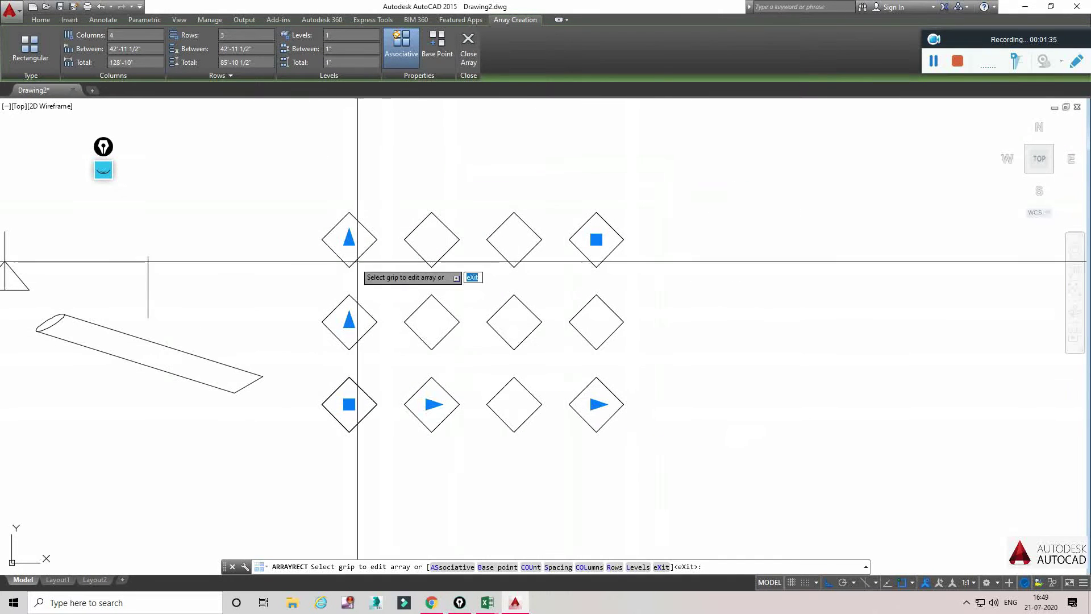
key("Escape")
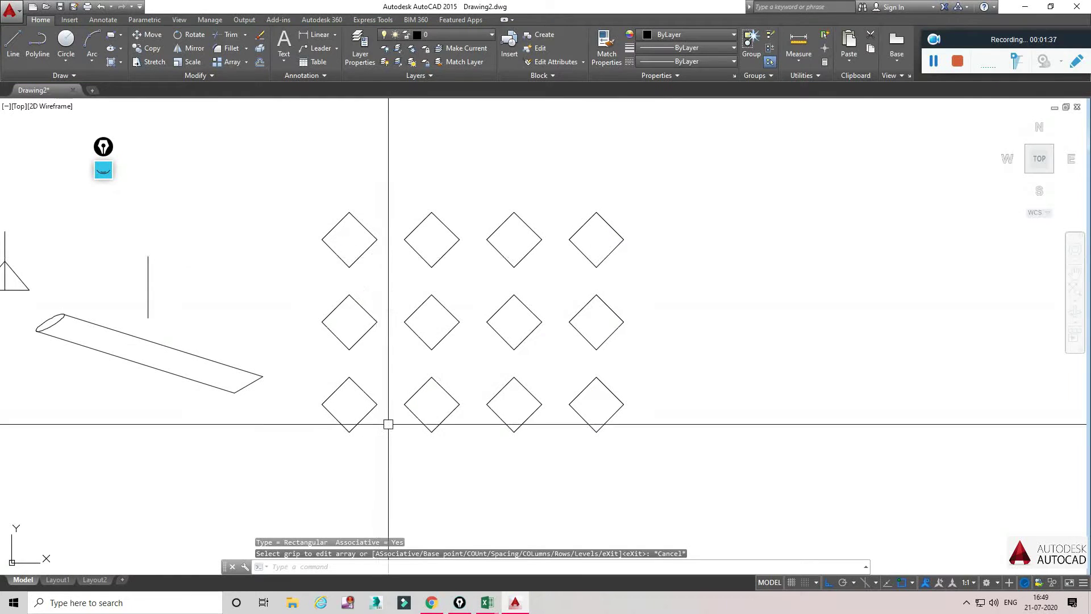
key("ctrl+z")
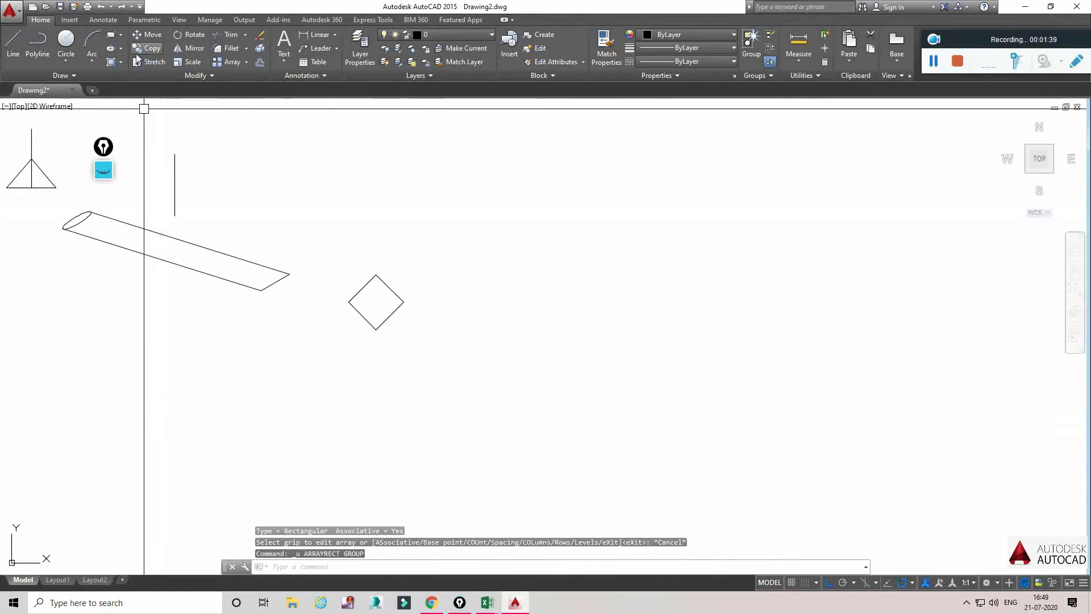
Step: Cancel the rectangular array command and start the general ARRAY command instead
left_click(230, 62)
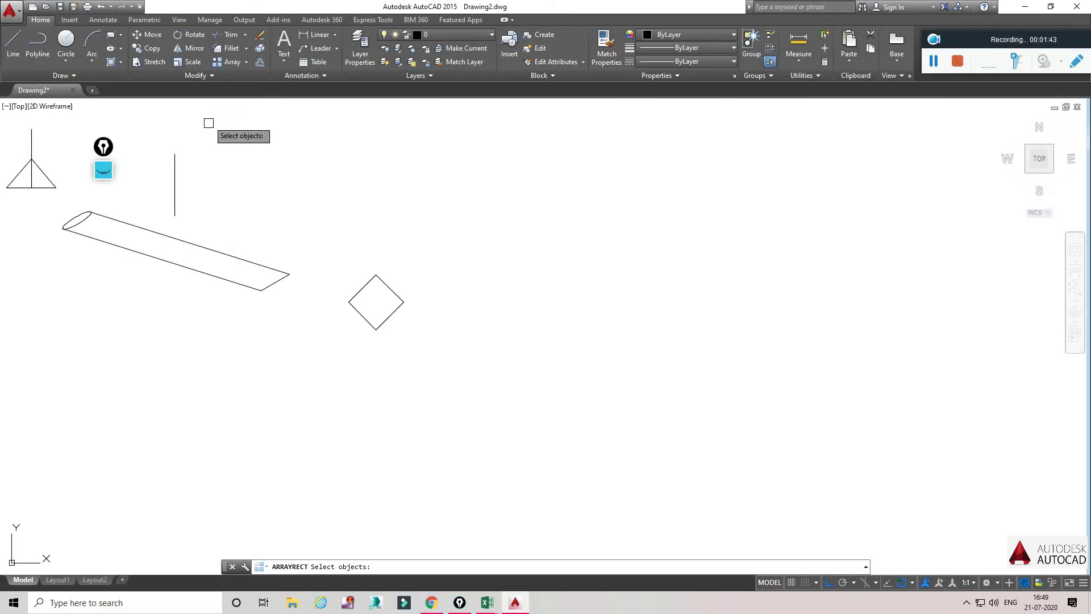
key("Escape")
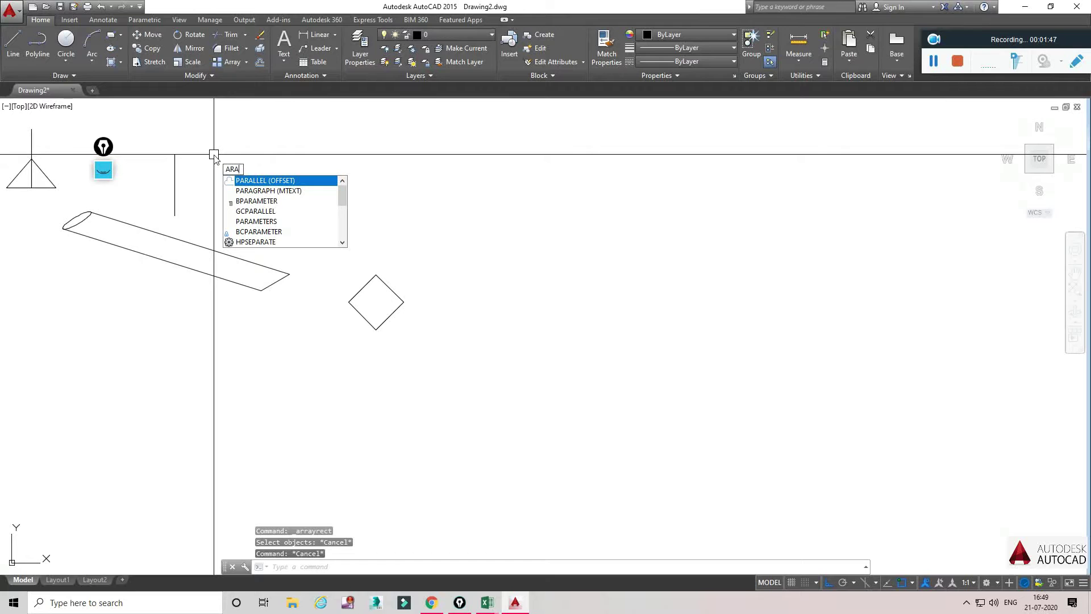
type("RAY")
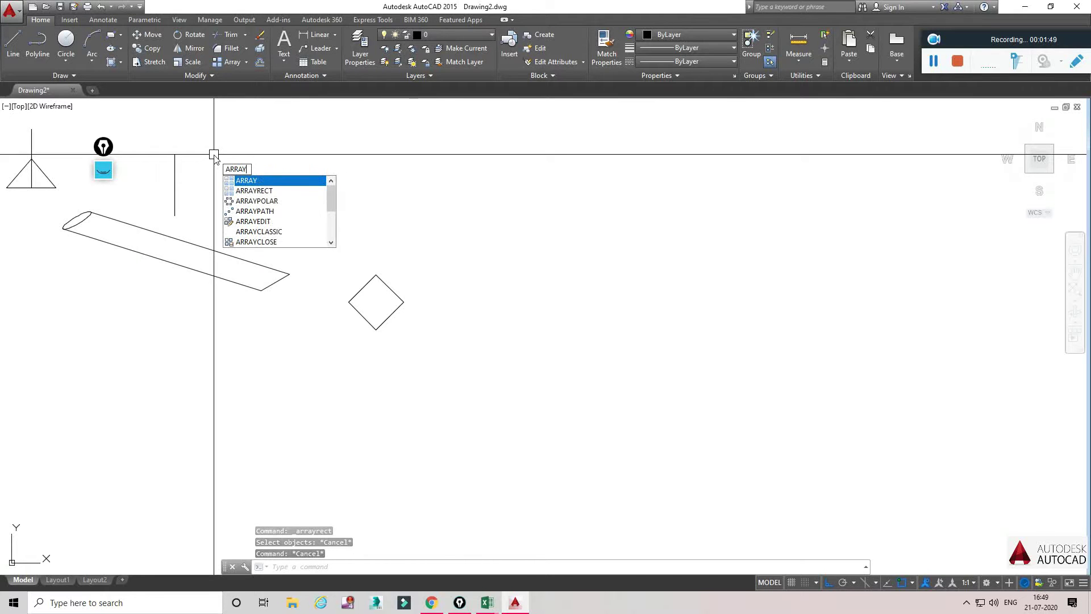
key("Down")
key("Up")
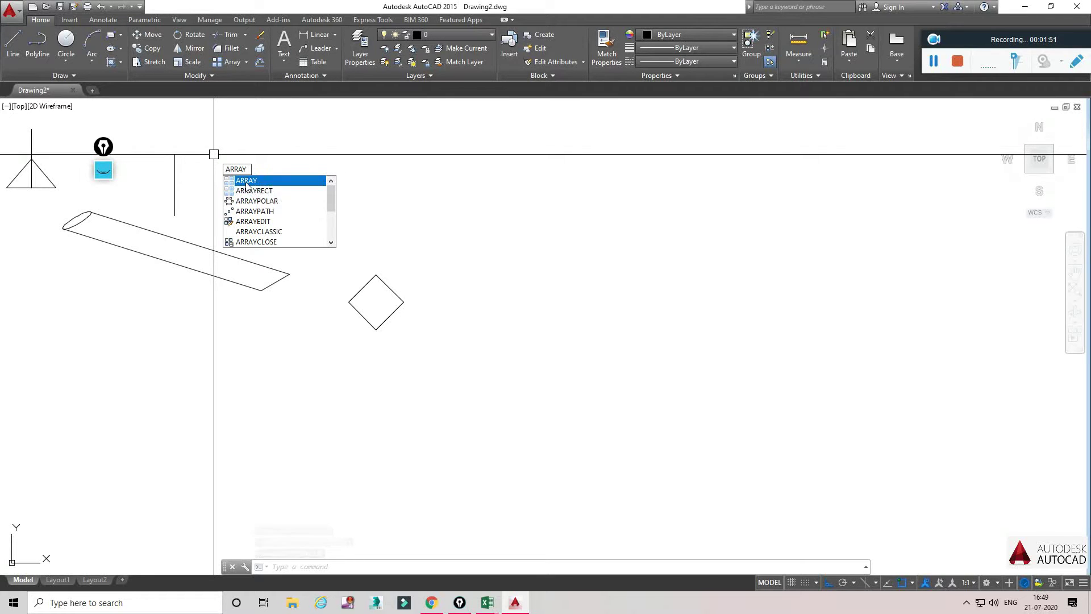
key("Return")
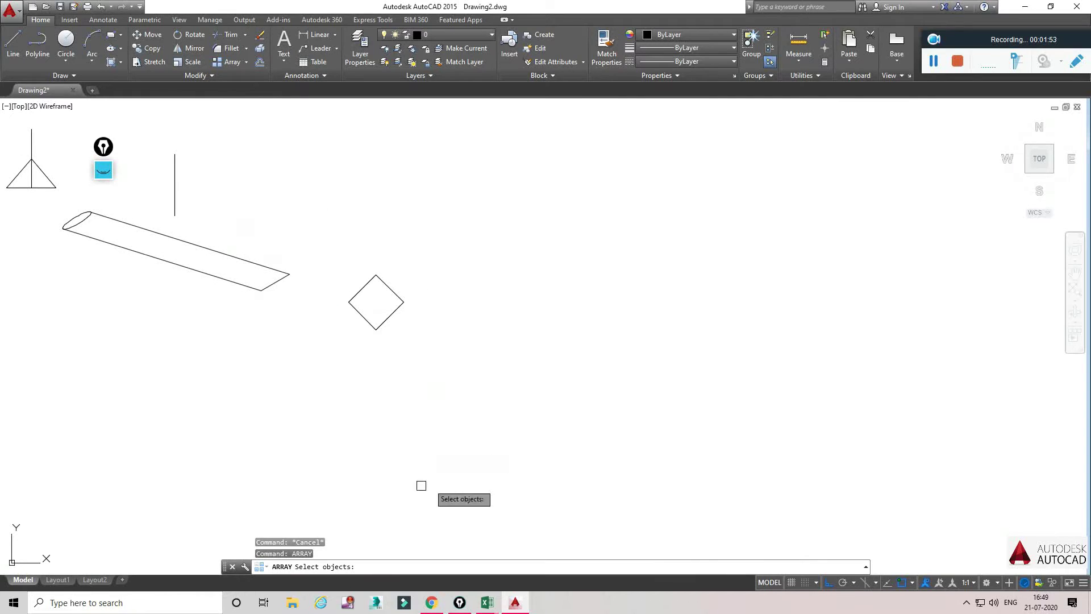
Step: Underline the ARRAY prompt and circle the diamond with the yellow annotation pen, erase the strokes and hide the annotation tools
left_click(103, 169)
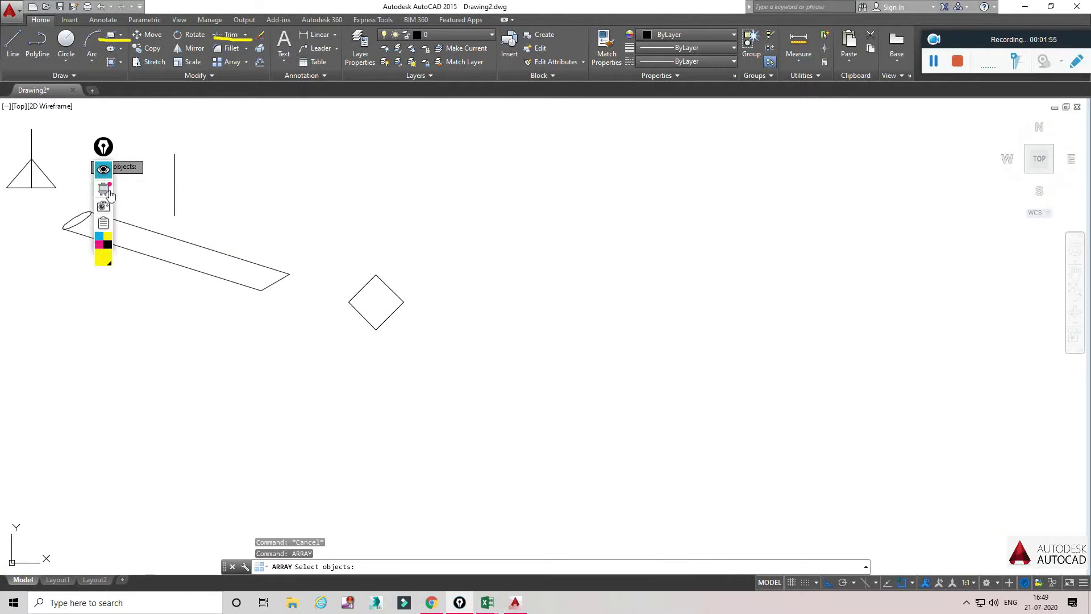
left_click(103, 204)
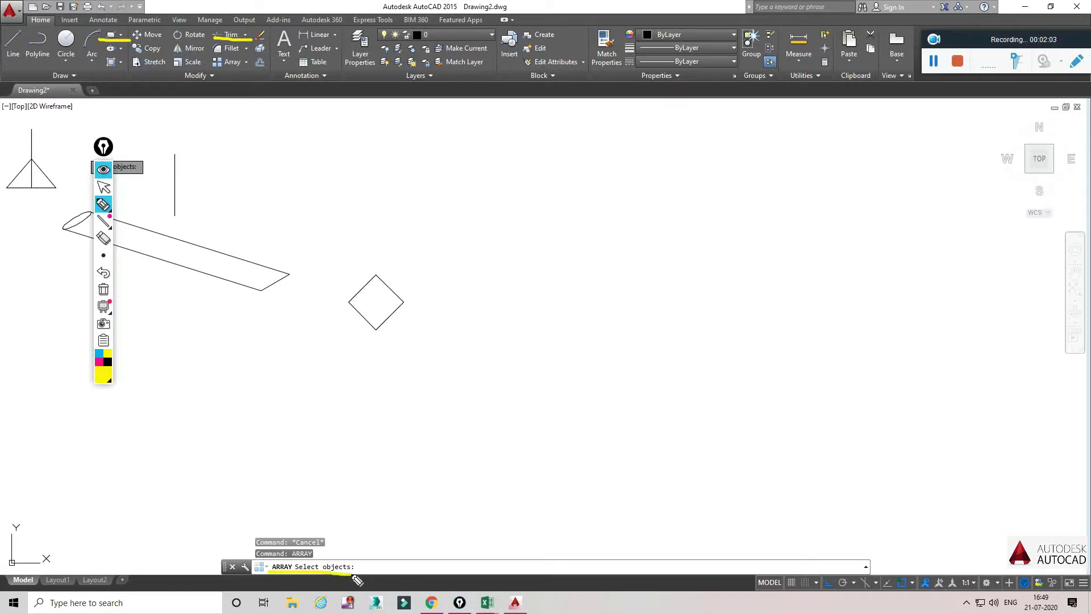
mouse_move(322, 262)
left_mouse_down()
mouse_move(452, 294)
mouse_move(324, 325)
mouse_move(376, 234)
left_mouse_up()
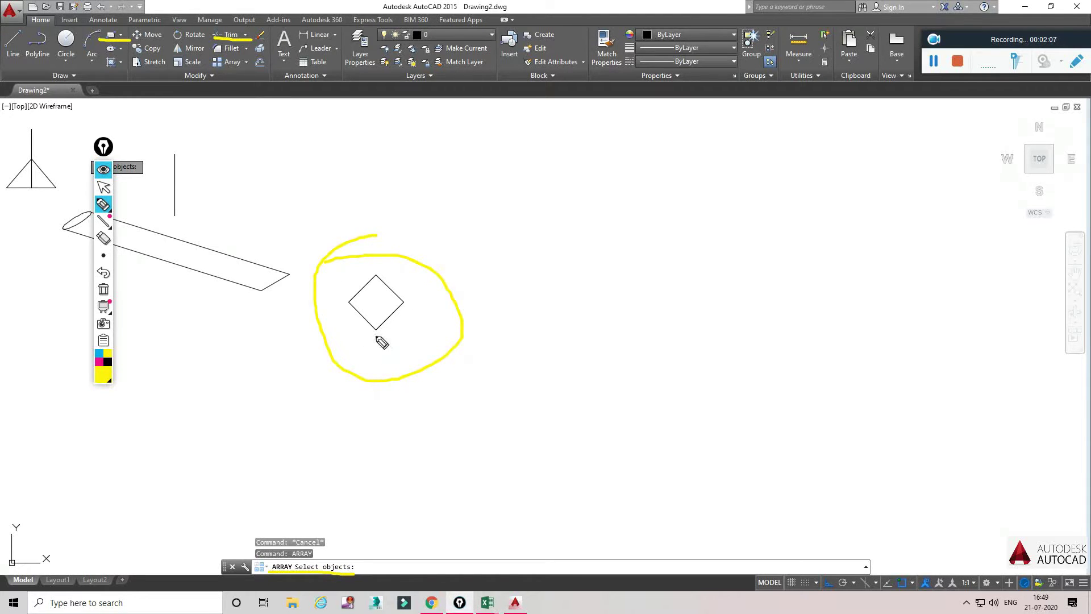
left_click_drag(404, 386, 364, 438)
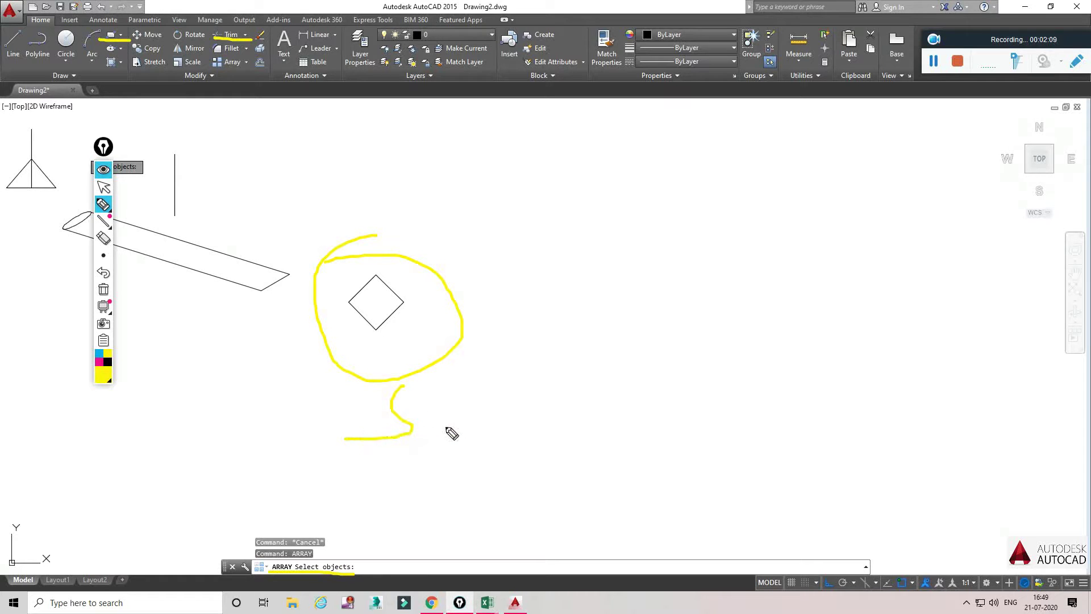
left_click_drag(431, 414, 455, 470)
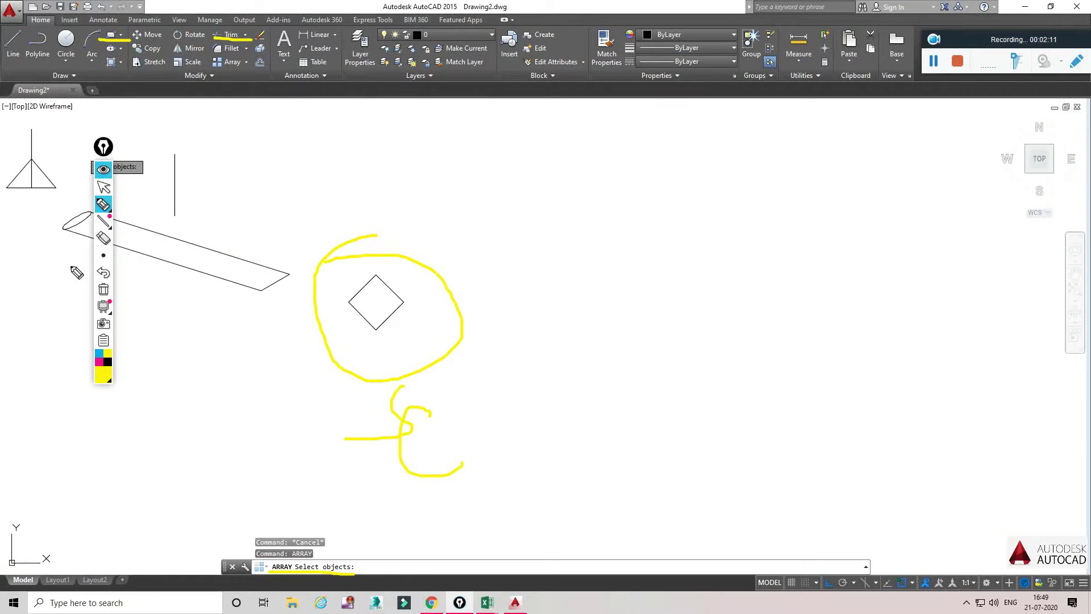
left_click(103, 237)
mouse_move(462, 470)
left_mouse_down()
mouse_move(384, 426)
mouse_move(310, 428)
left_mouse_up()
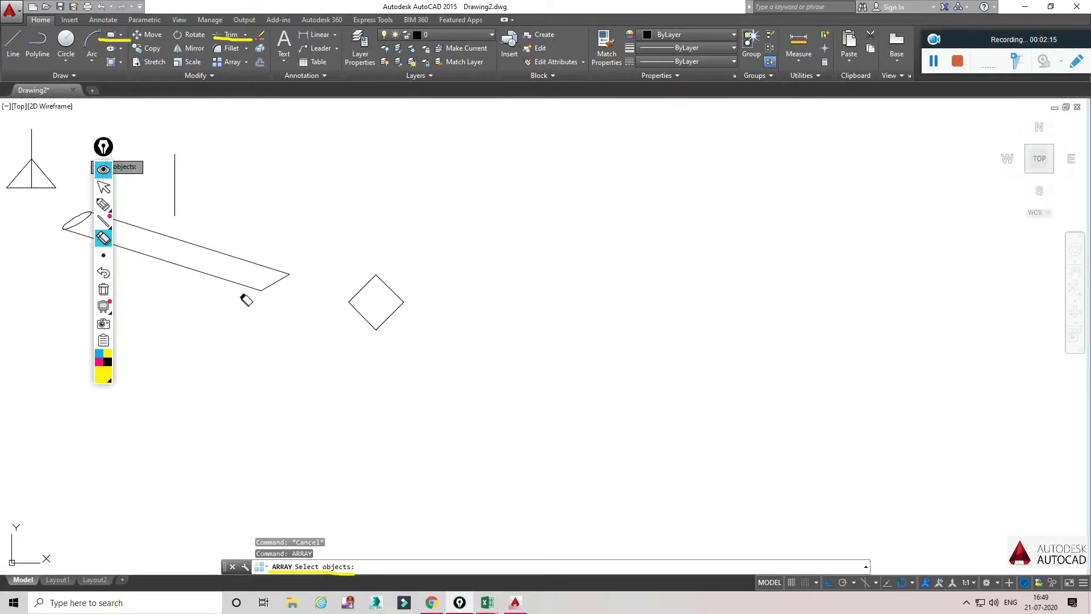
left_click(103, 168)
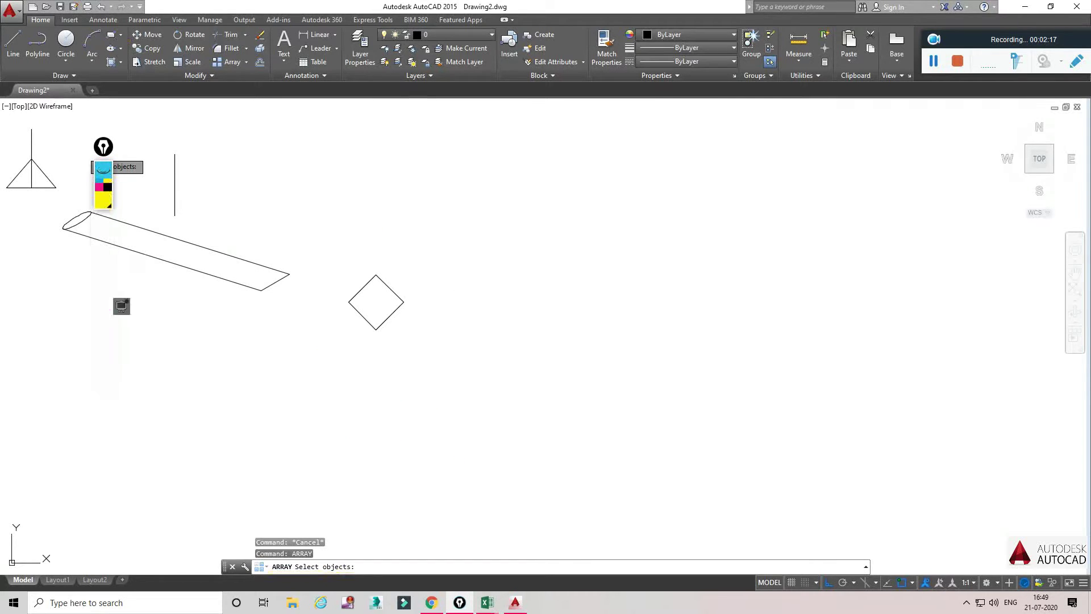
Step: Take the diamond through the ARRAY command as far as the array type choice, and cancel the command
left_click(393, 309)
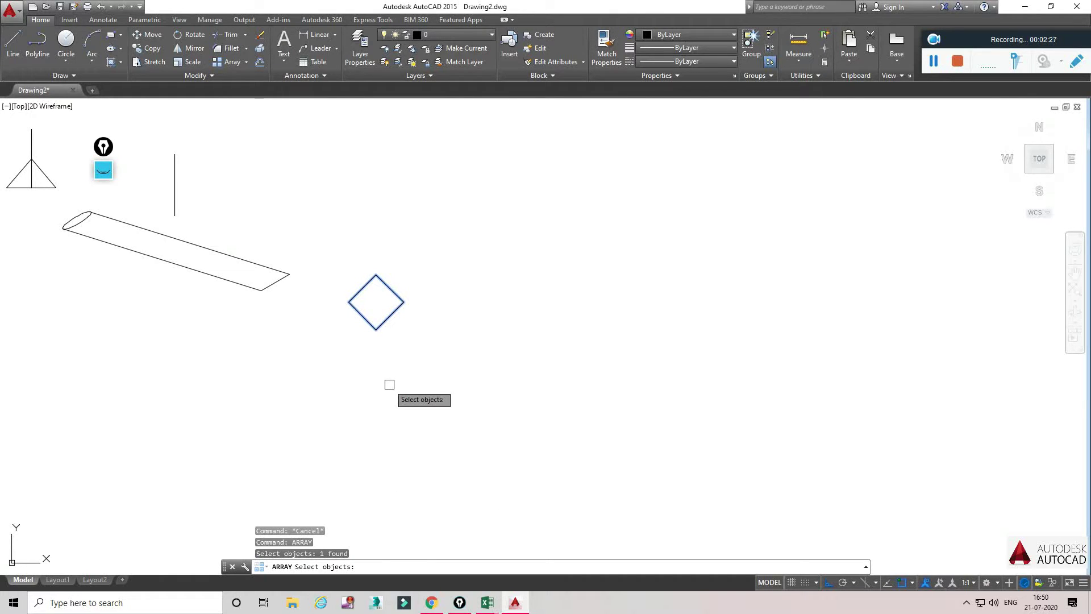
key("Return")
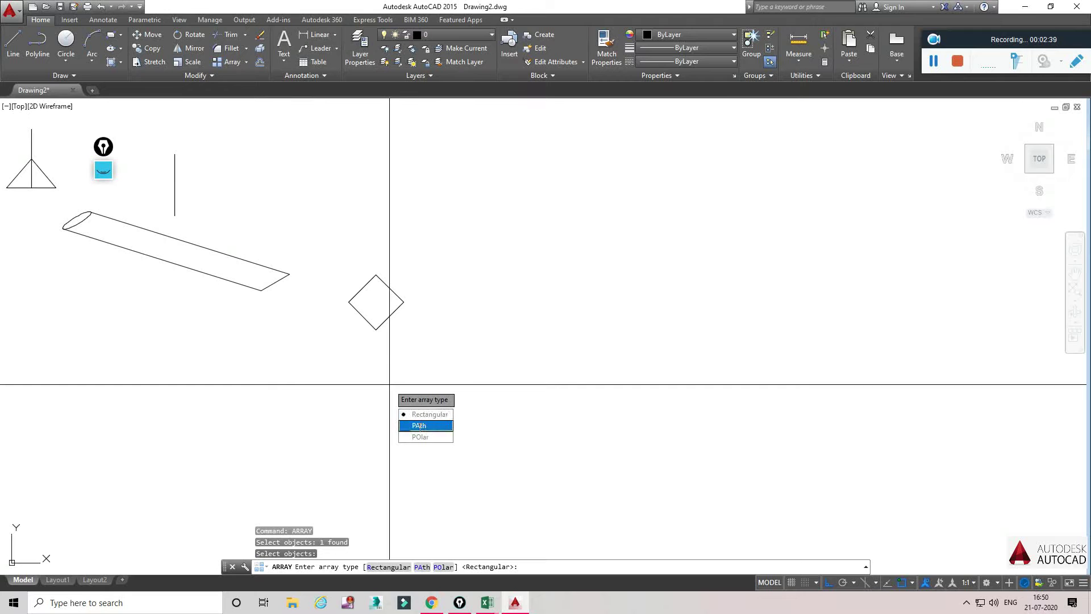
key("Escape")
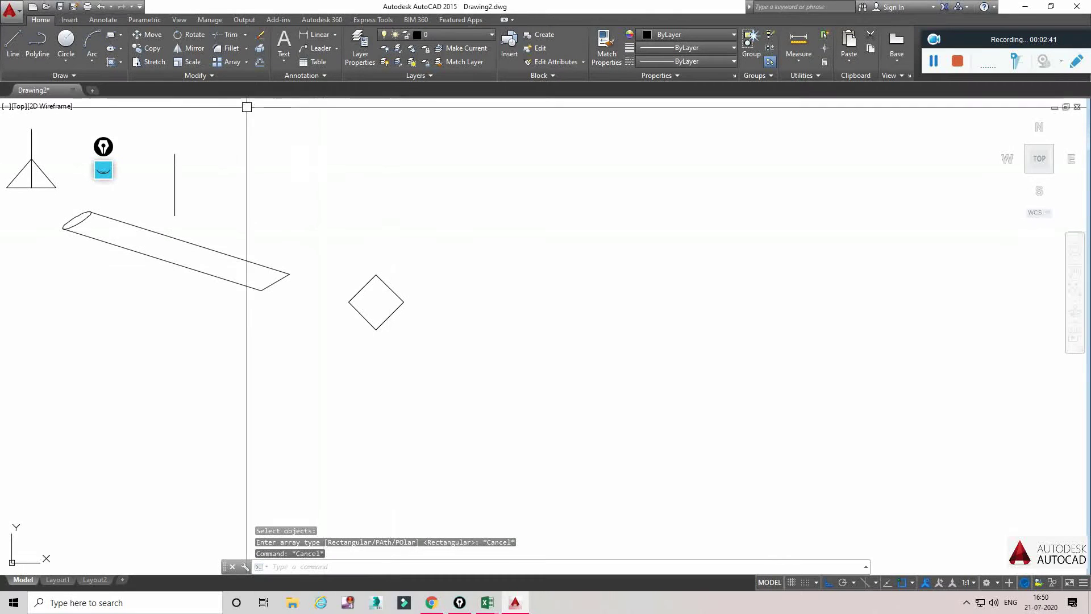
Step: Start a rectangular array of the diamond beside the slanted bar, with 4 columns and 3 rows
left_click(247, 61)
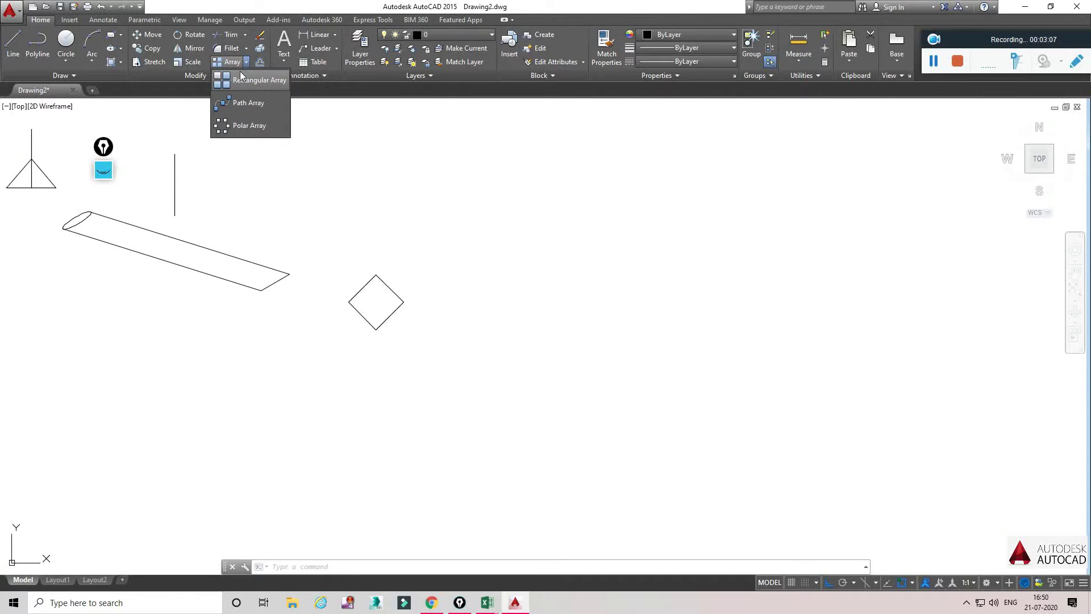
left_click(383, 287)
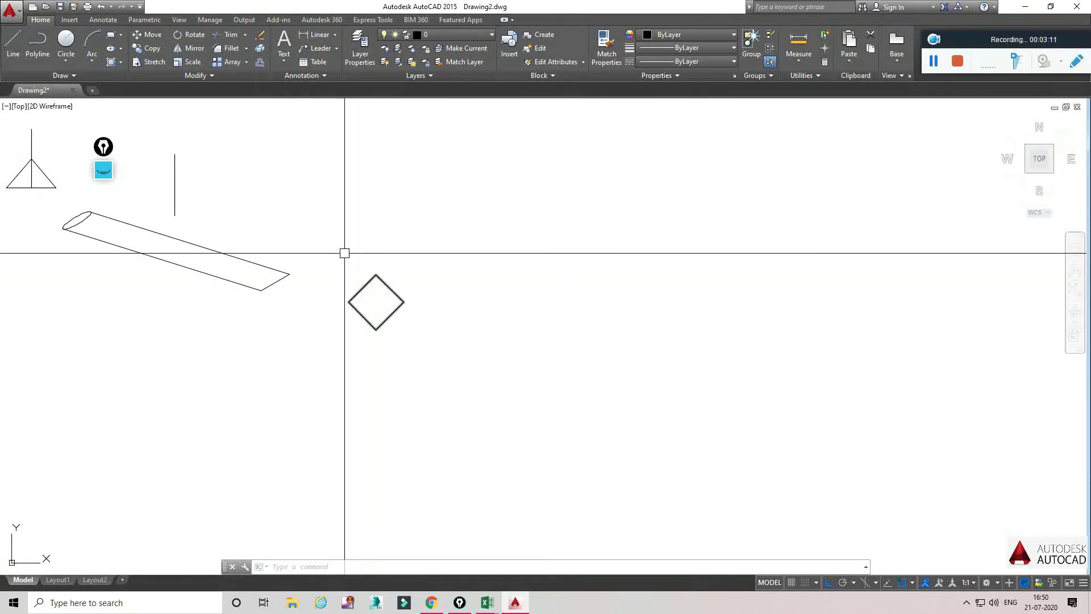
left_click(224, 61)
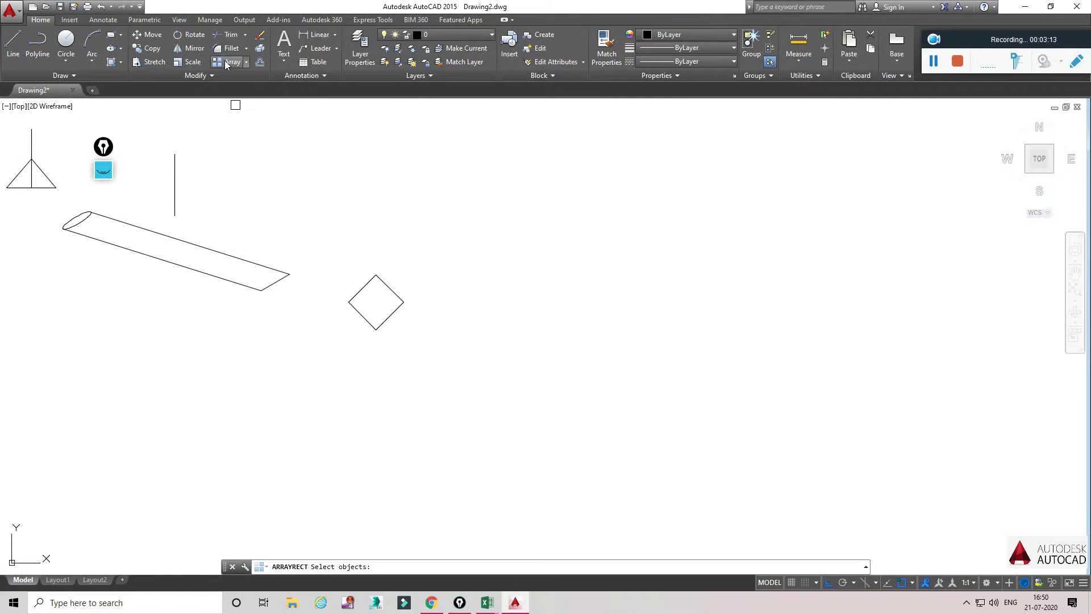
left_click(384, 284)
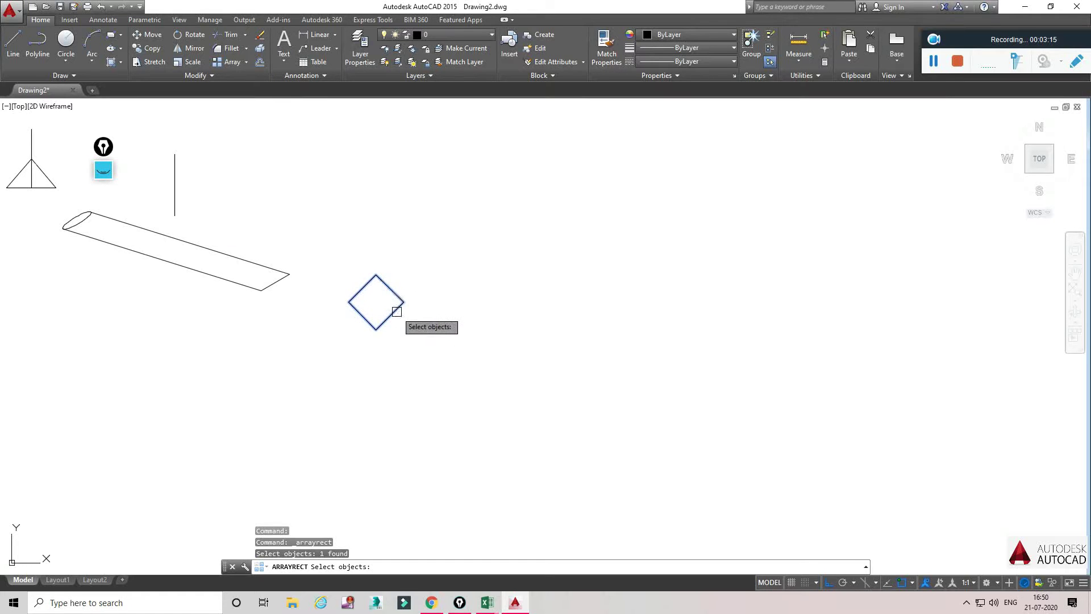
key("Return")
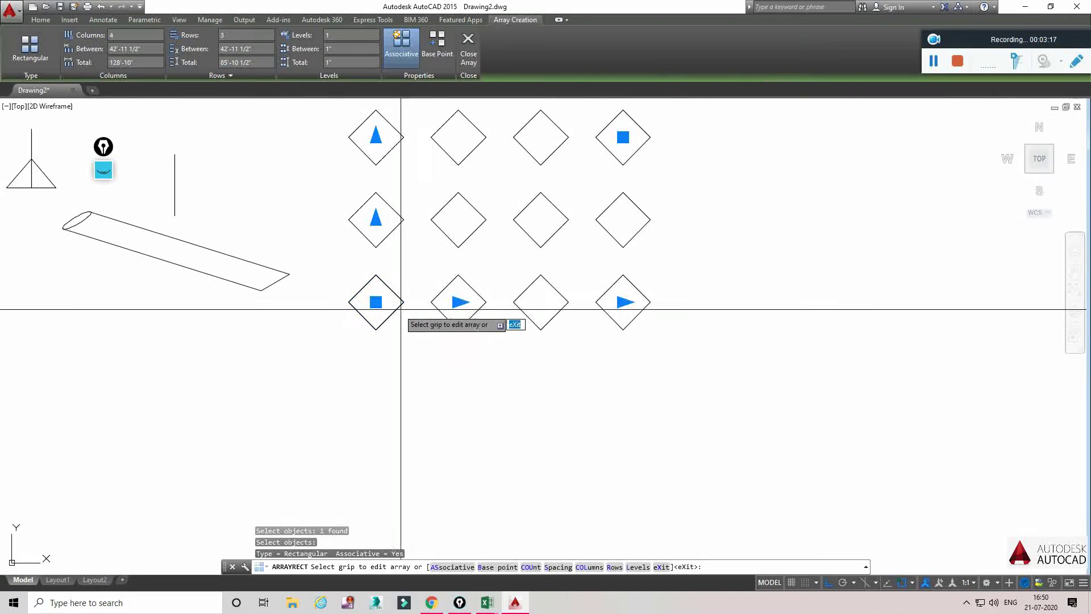
scroll(278, 411, "down", 2)
mouse_move(382, 246)
middle_mouse_down()
mouse_move(278, 411)
mouse_move(353, 242)
mouse_move(350, 272)
middle_mouse_up()
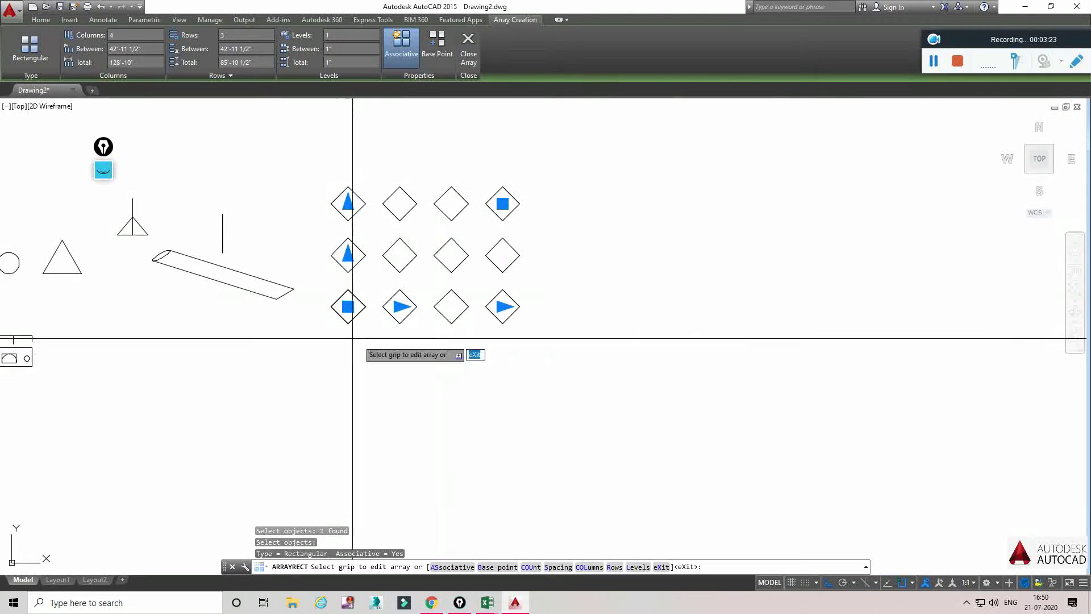
middle_click_drag(474, 233, 466, 262)
scroll(398, 293, "up", 2)
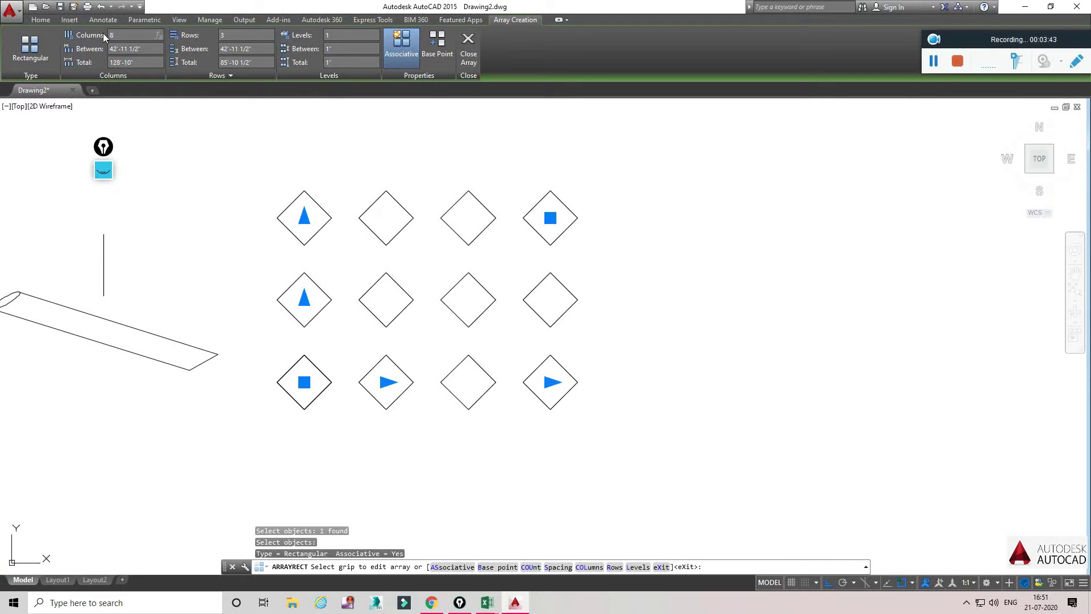
Step: Set the diamond array to 8 columns and 6 rows
key("Return")
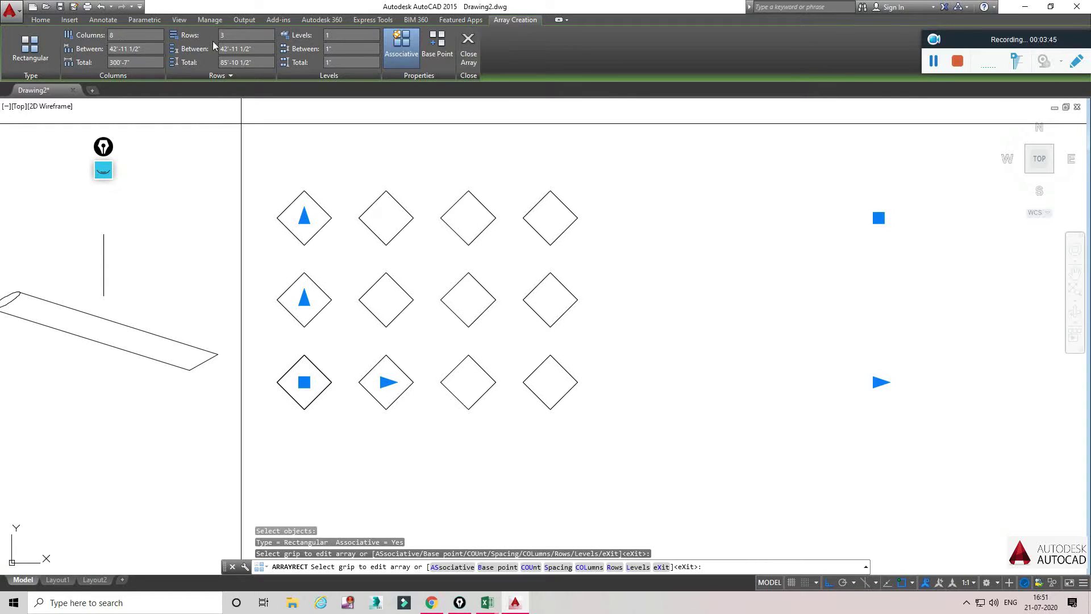
type("6")
key("Return")
mouse_move(523, 330)
middle_mouse_down()
mouse_move(516, 345)
mouse_move(462, 360)
middle_mouse_up()
scroll(463, 361, "down", 4)
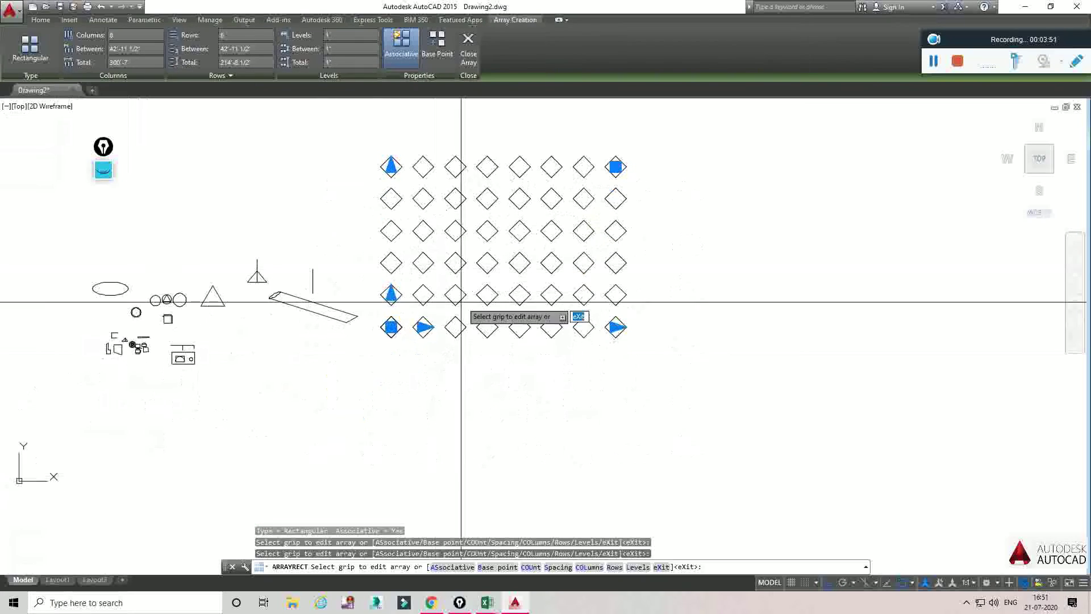
Step: Set the spacing between the diamond array's columns to 30'
scroll(455, 270, "up", 4)
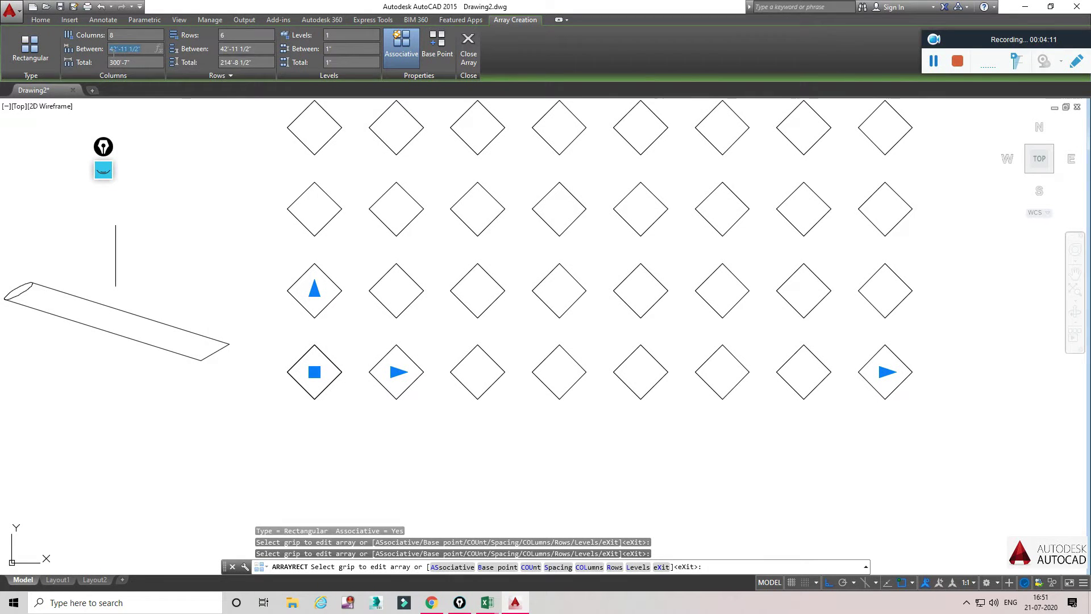
type("30")
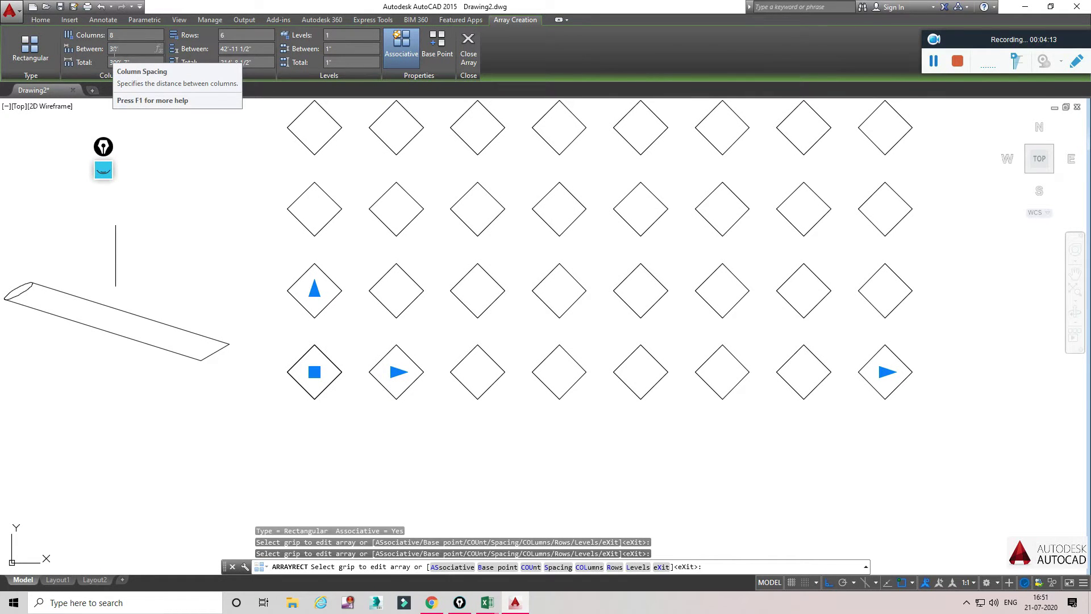
key("Return")
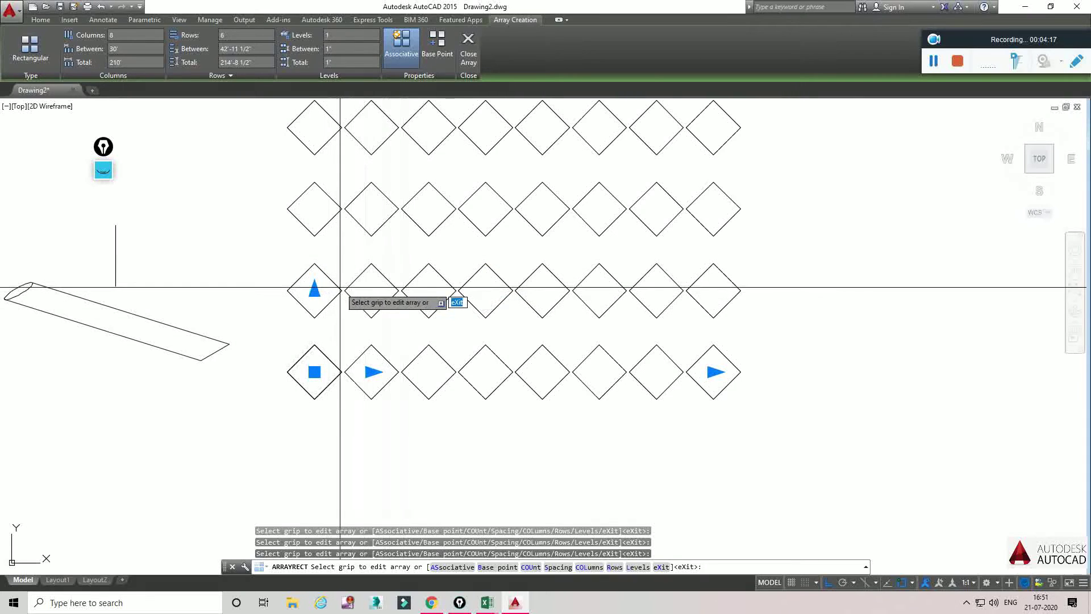
scroll(346, 292, "up", 2)
scroll(341, 289, "up", 2)
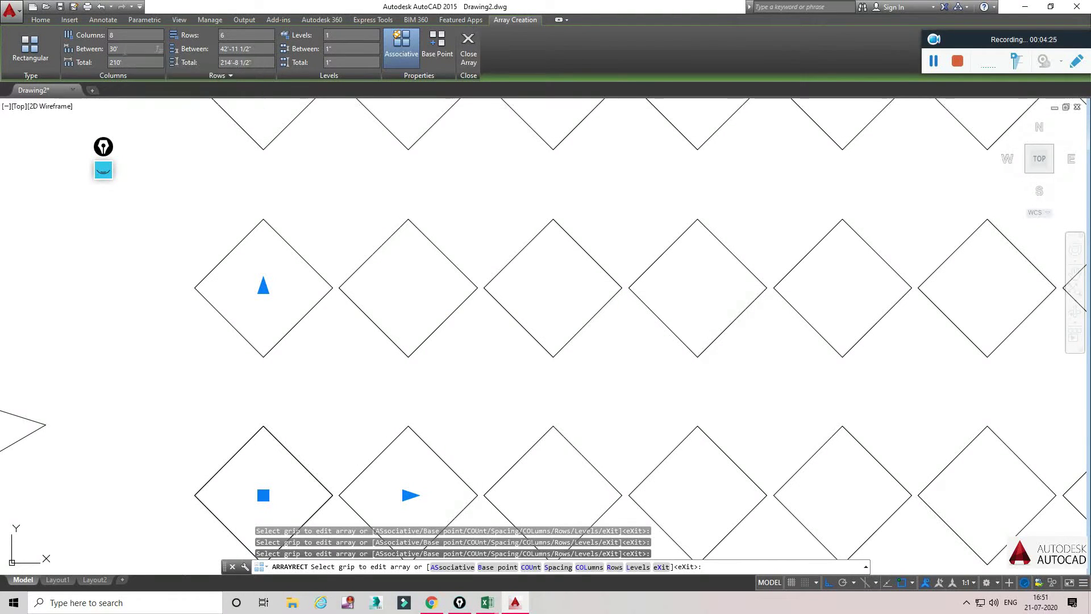
Step: Set the spacing between the diamond array's columns to 40' and finish the array
type("40")
key("Return")
scroll(321, 251, "down", 5)
scroll(421, 256, "down", 1)
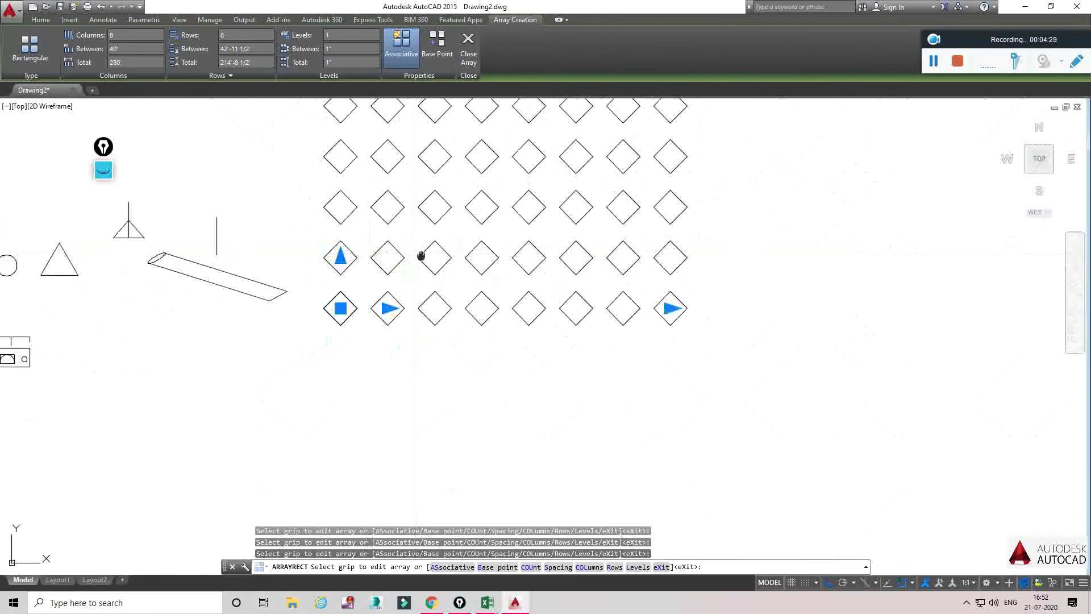
middle_click_drag(421, 256, 419, 287)
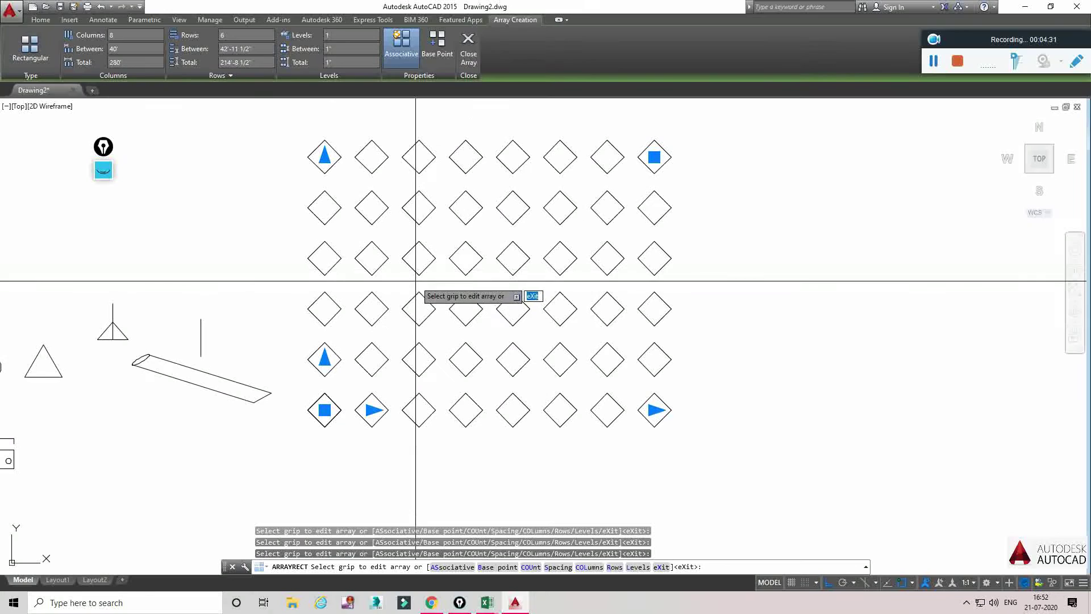
mouse_move(356, 190)
middle_mouse_down()
mouse_move(346, 258)
mouse_move(314, 233)
middle_mouse_up()
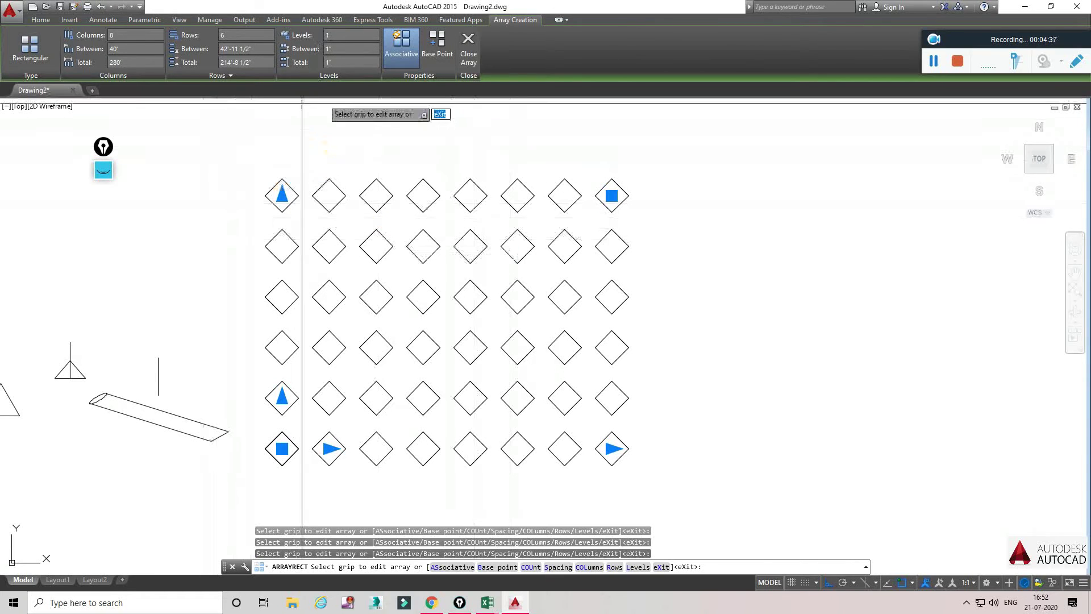
middle_click_drag(263, 335, 403, 311)
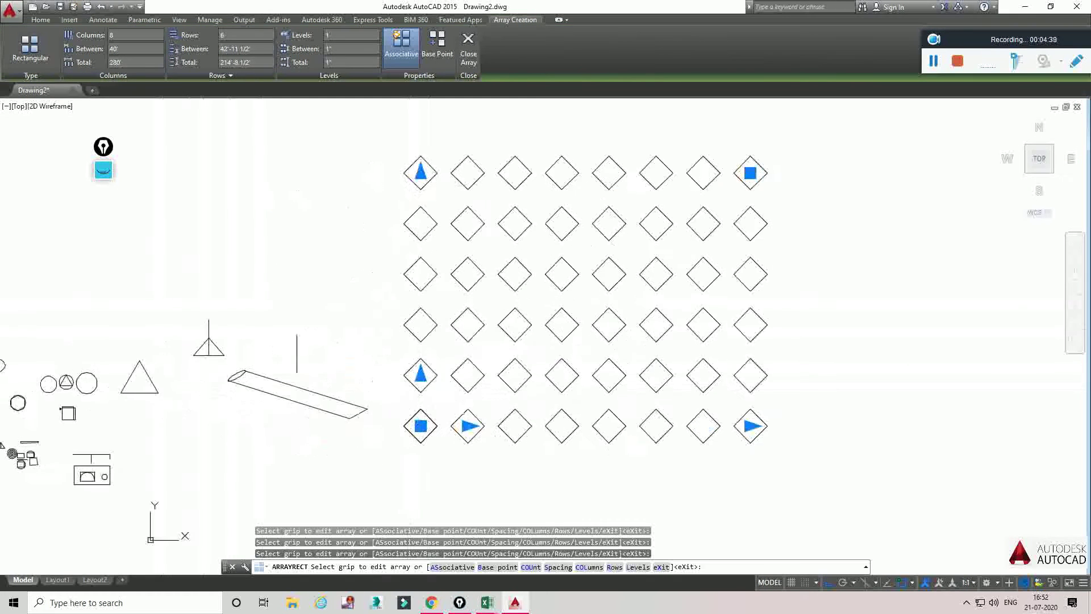
left_click(465, 60)
Step: Erase the entire diamond array with a crossing selection
left_click(805, 137)
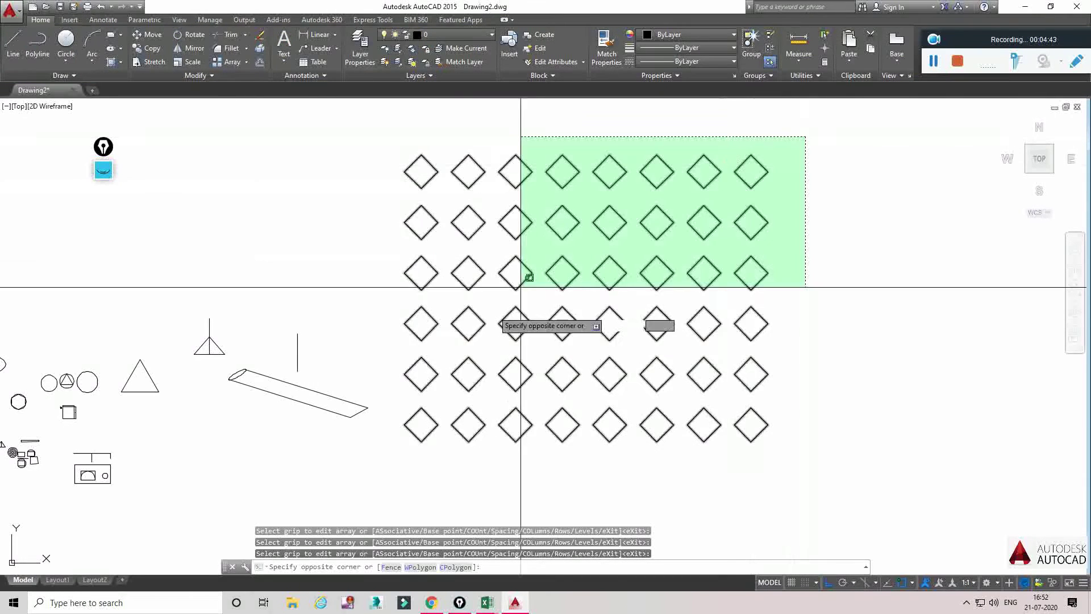
left_click(520, 287)
key("Delete")
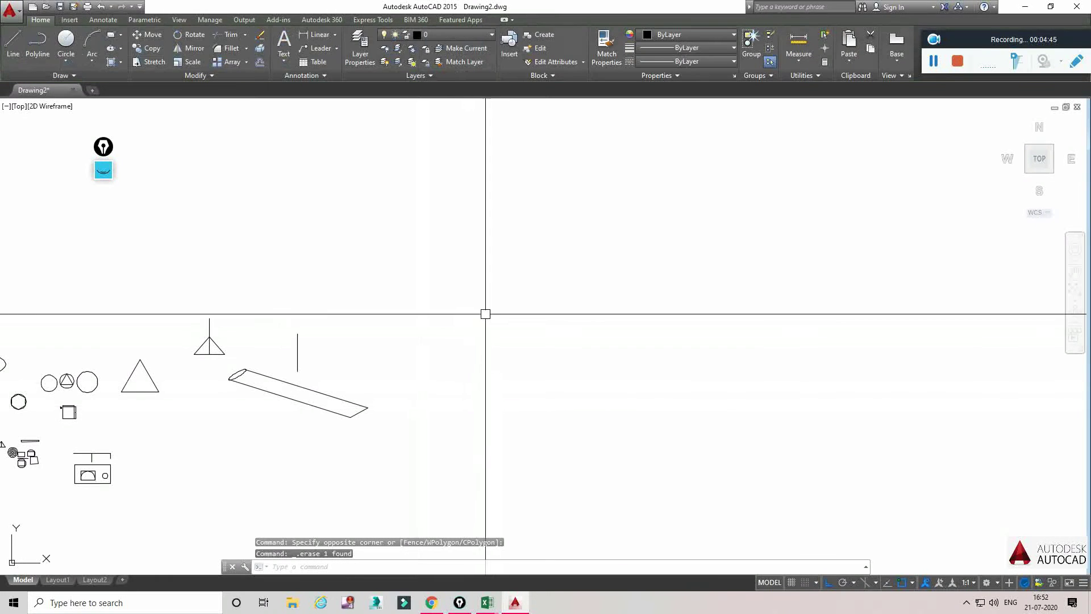
middle_click_drag(485, 313, 376, 293)
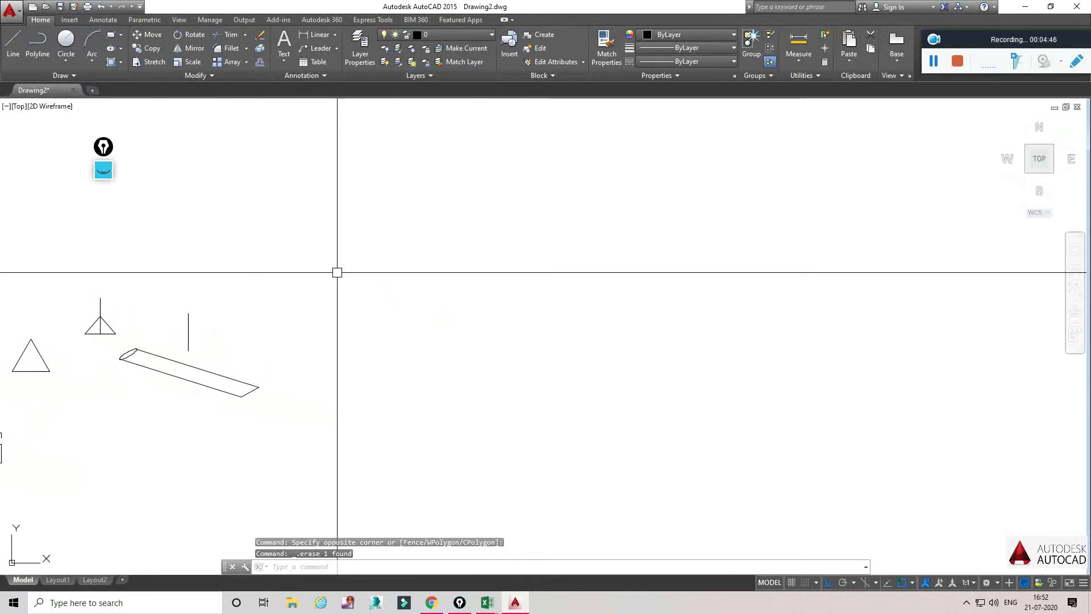
Step: Draw a stepped polyline beside the slanted bar, with a horizontal, a vertical and a second horizontal segment
left_click(37, 48)
left_click(364, 314)
left_click(470, 315)
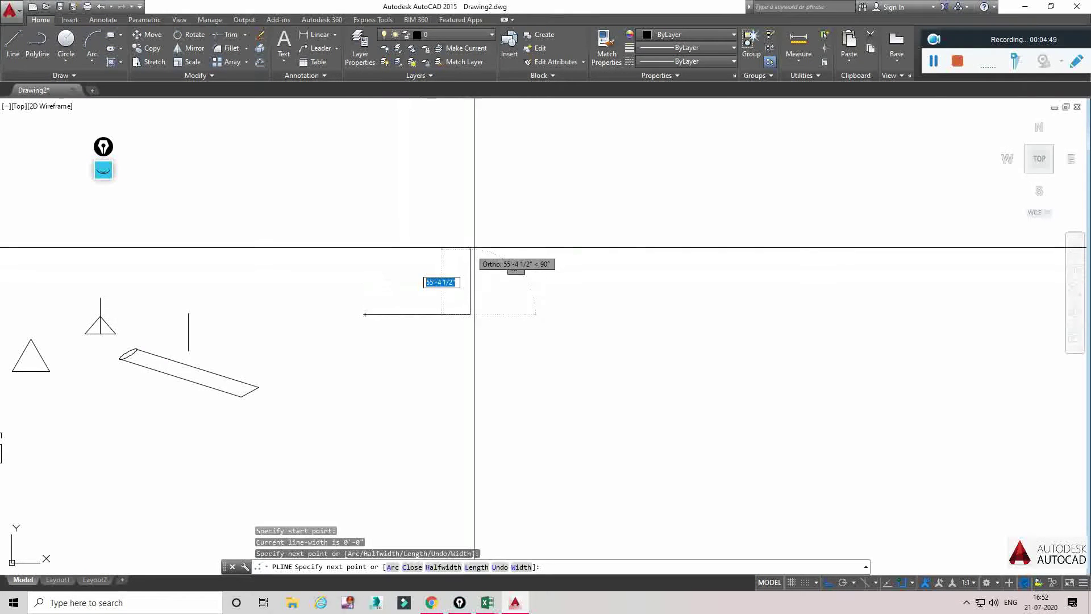
left_click(591, 218)
left_click(613, 217)
key("Escape")
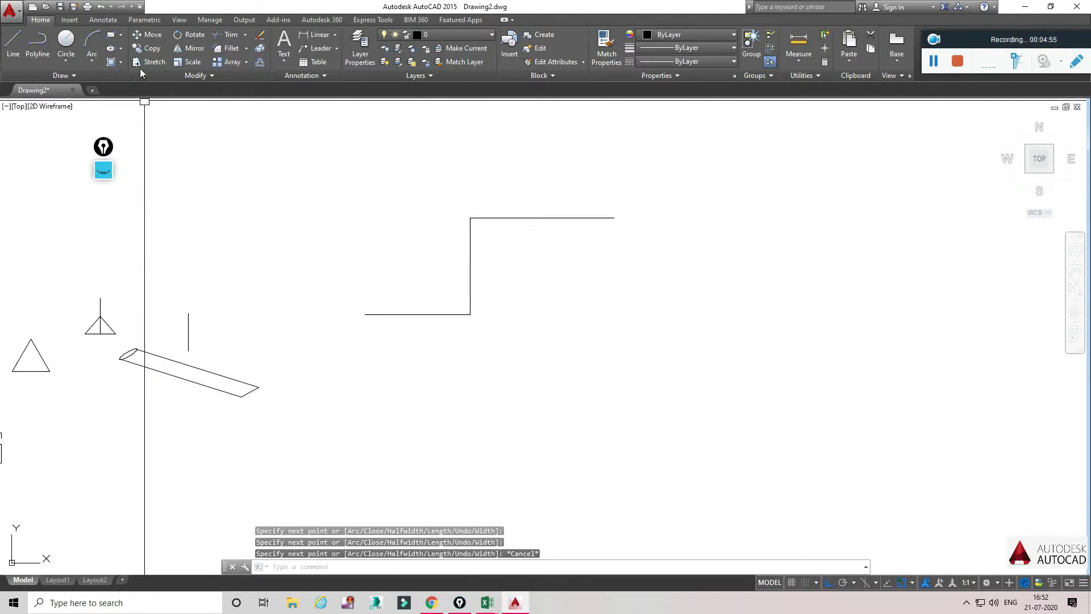
Step: Draw a three-point arc bulging downward beside the stepped polyline
left_click(247, 61)
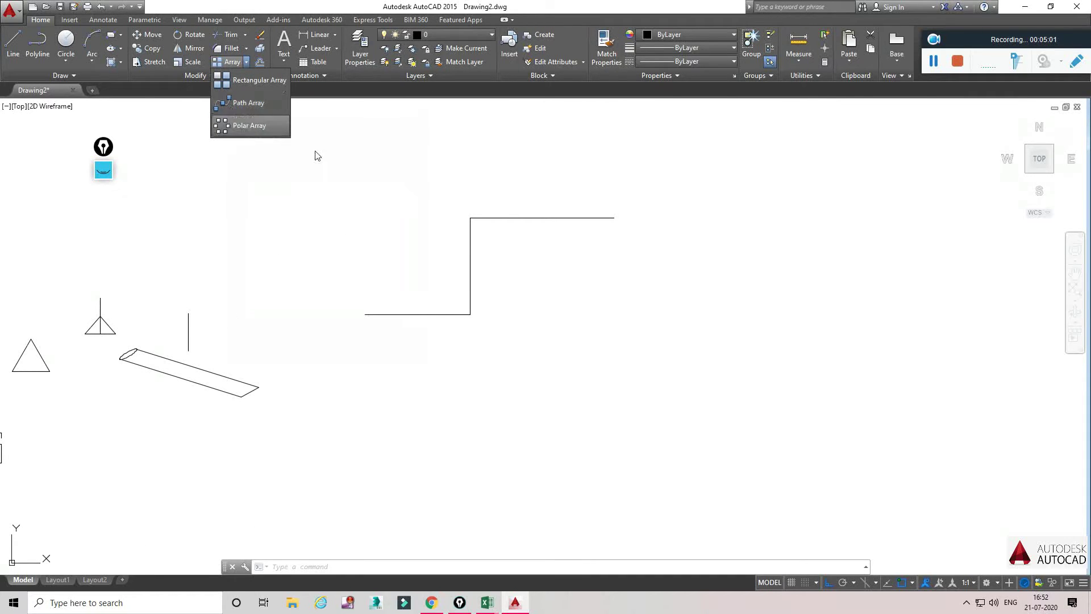
left_click(91, 45)
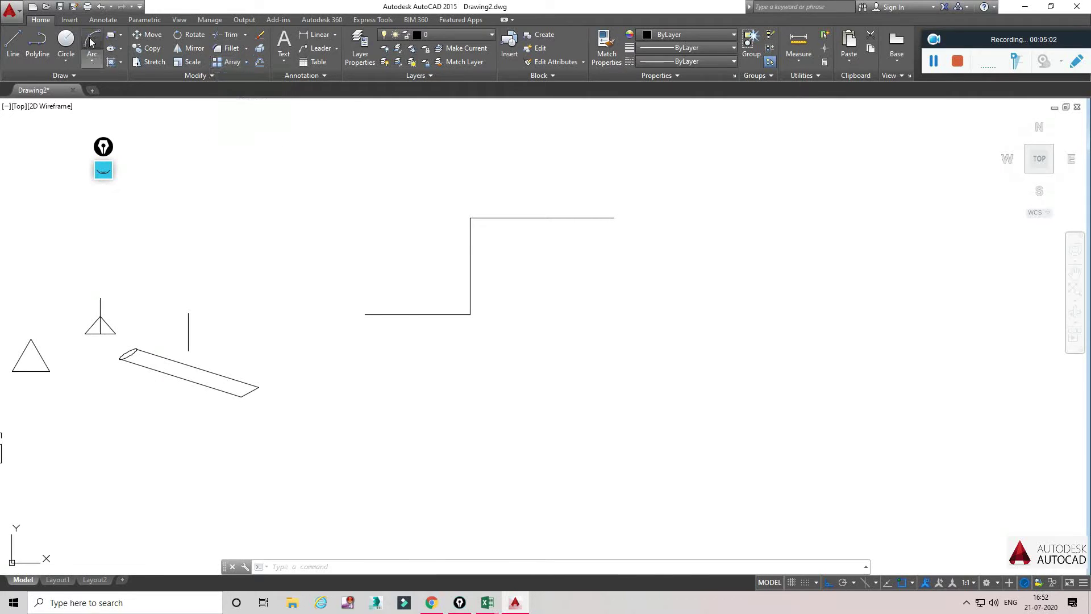
left_click(532, 343)
left_click(753, 342)
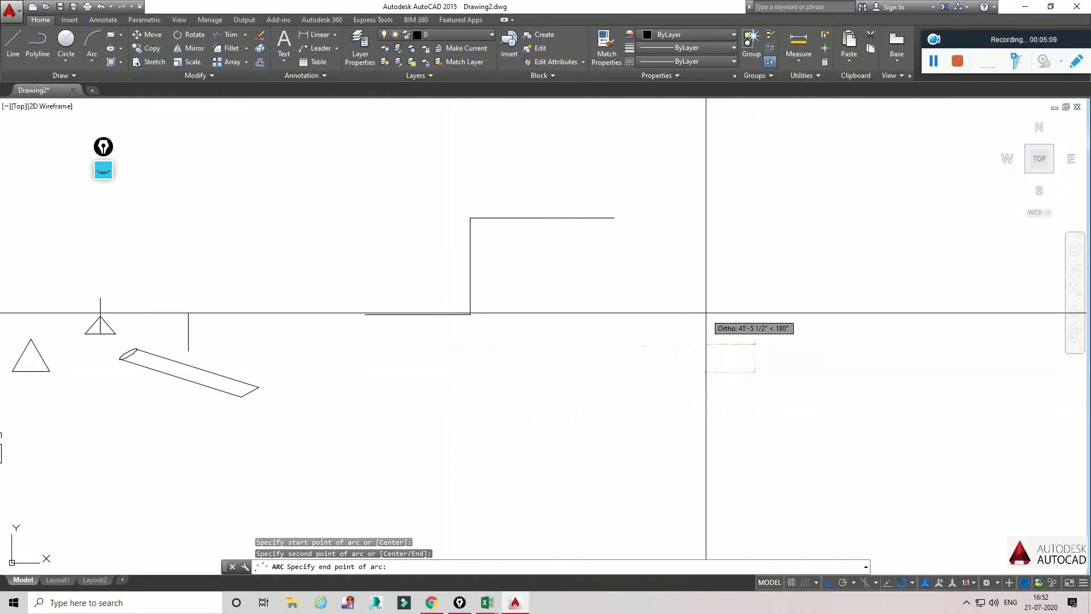
left_click(755, 284)
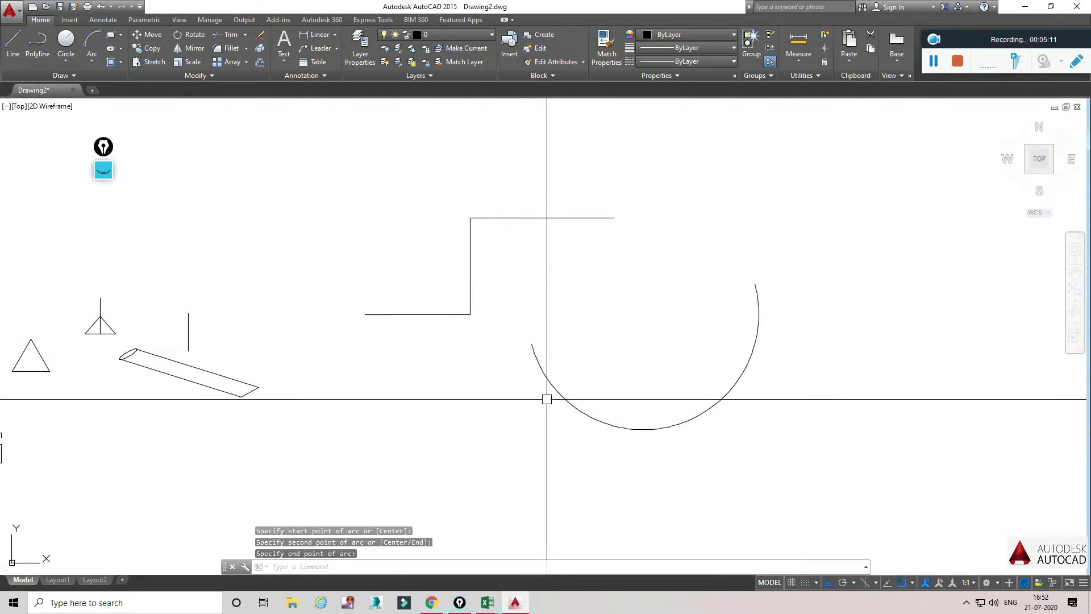
Step: Draw an upward-bulging three-point arc, roughly a semicircle, beside the stepped polyline
type("A")
key("Return")
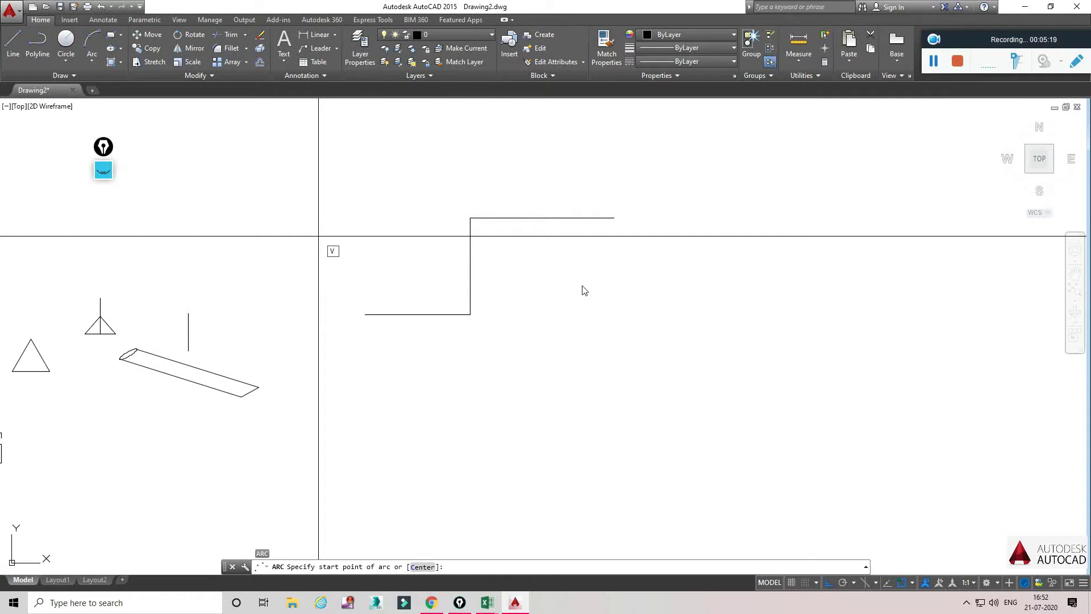
key("Return")
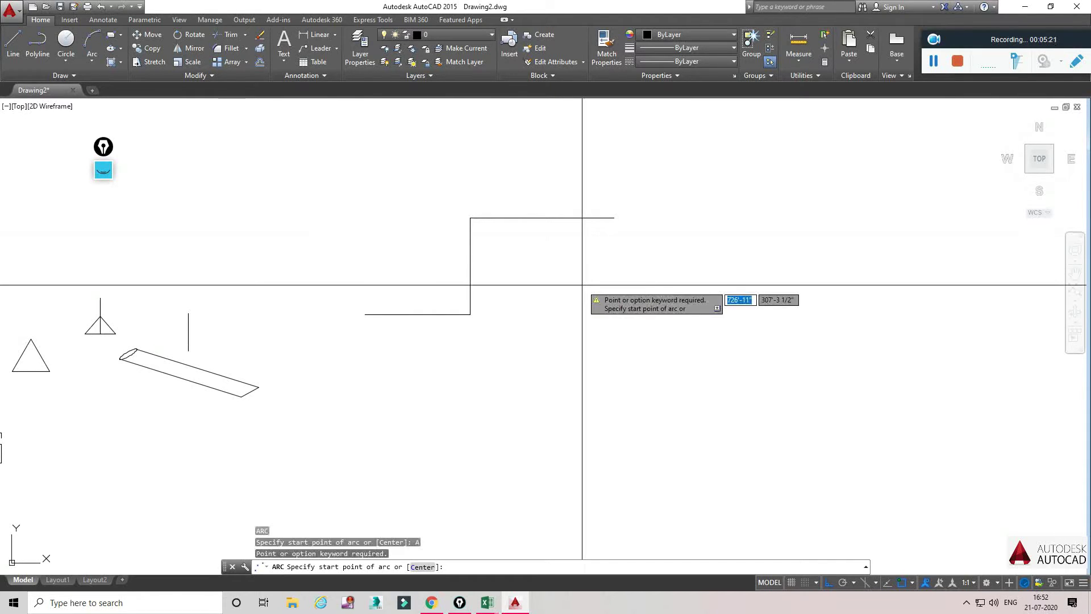
left_click(579, 261)
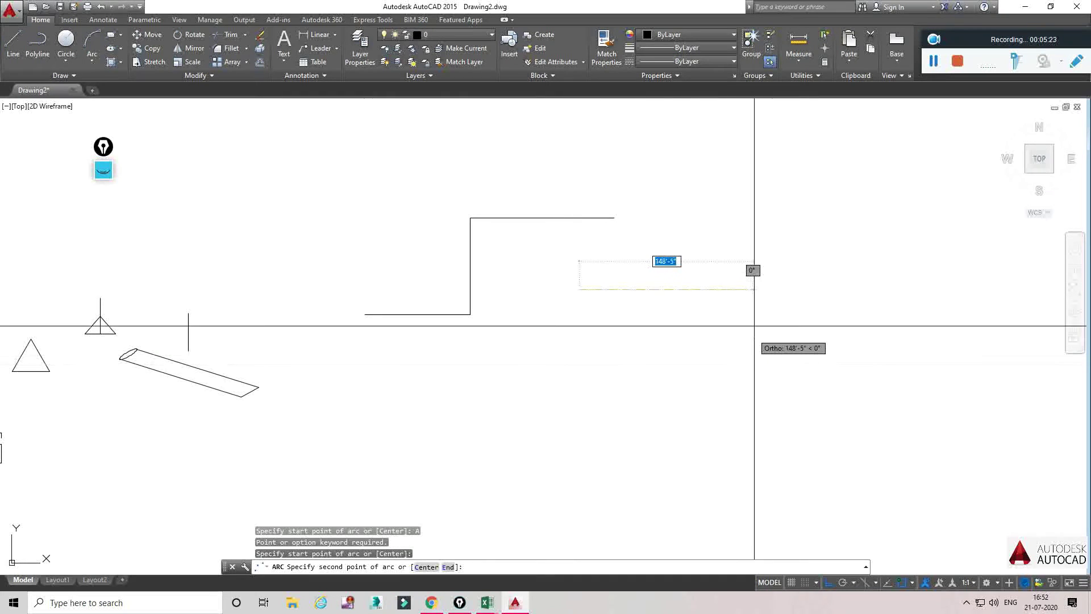
left_click(744, 311)
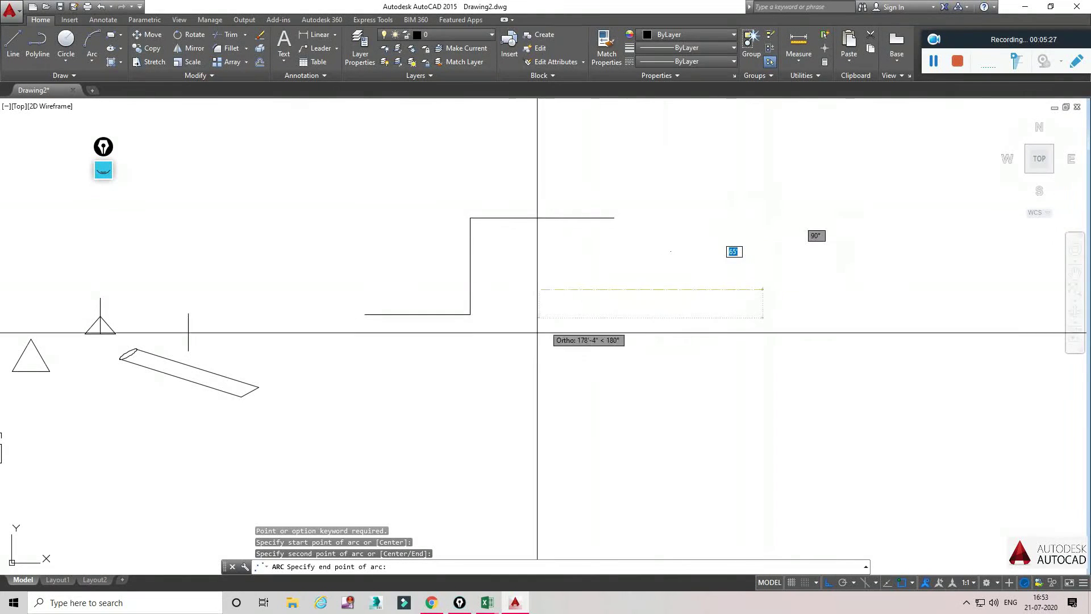
left_click(761, 292)
Step: Erase the stepped polyline and keep only the arc
left_click(579, 218)
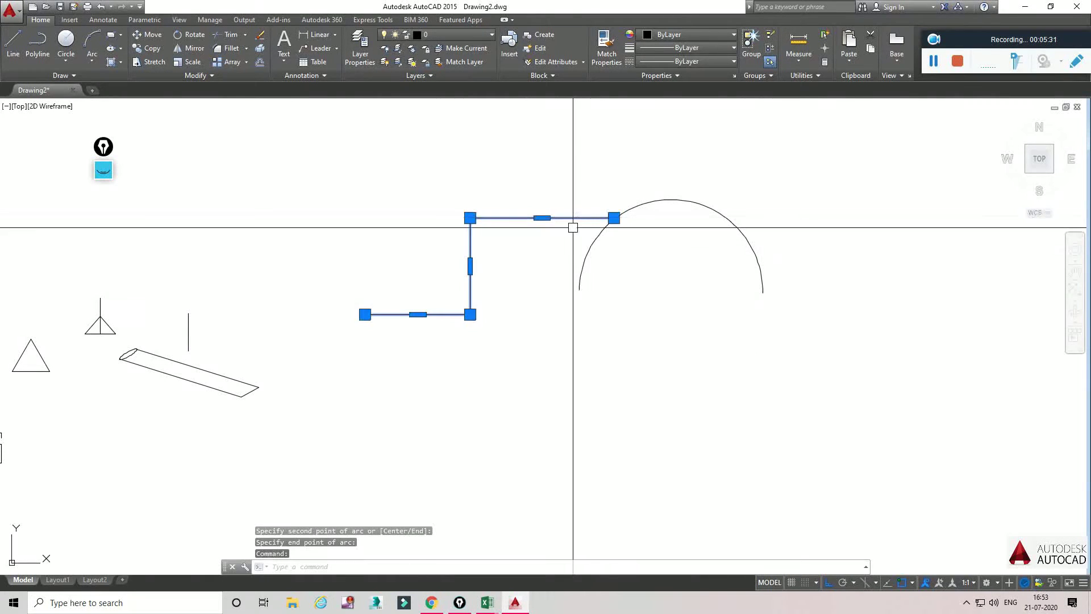
key("Delete")
mouse_move(626, 203)
middle_mouse_down()
mouse_move(390, 250)
mouse_move(339, 226)
mouse_move(517, 192)
middle_mouse_up()
middle_click_drag(434, 336, 453, 307)
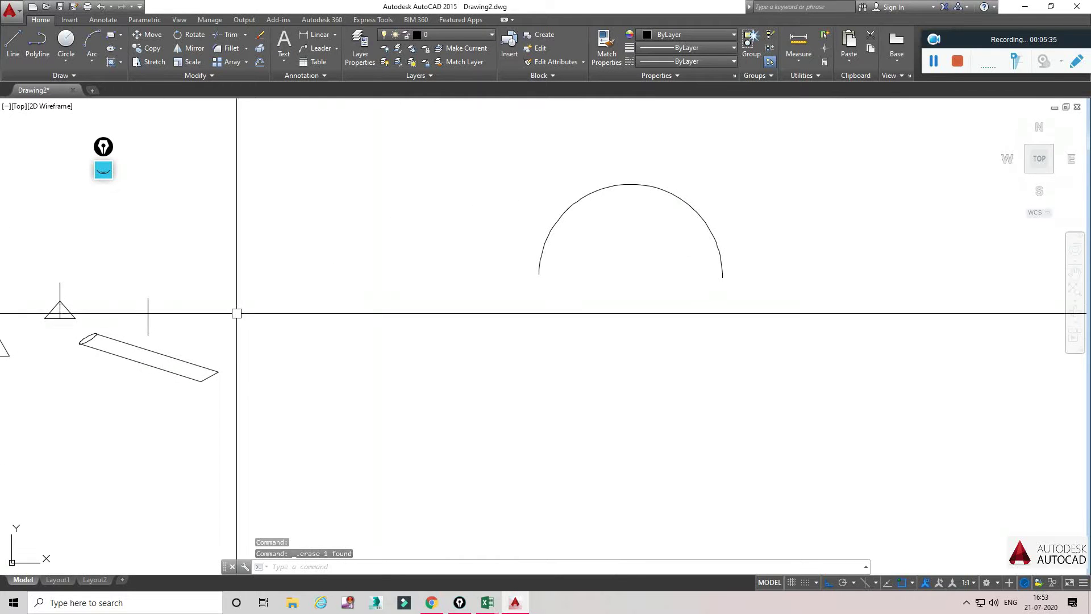
Step: Copy the large plain triangle horizontally to a spot just below the arc's near end
middle_click_drag(237, 312, 437, 261)
left_click(187, 306)
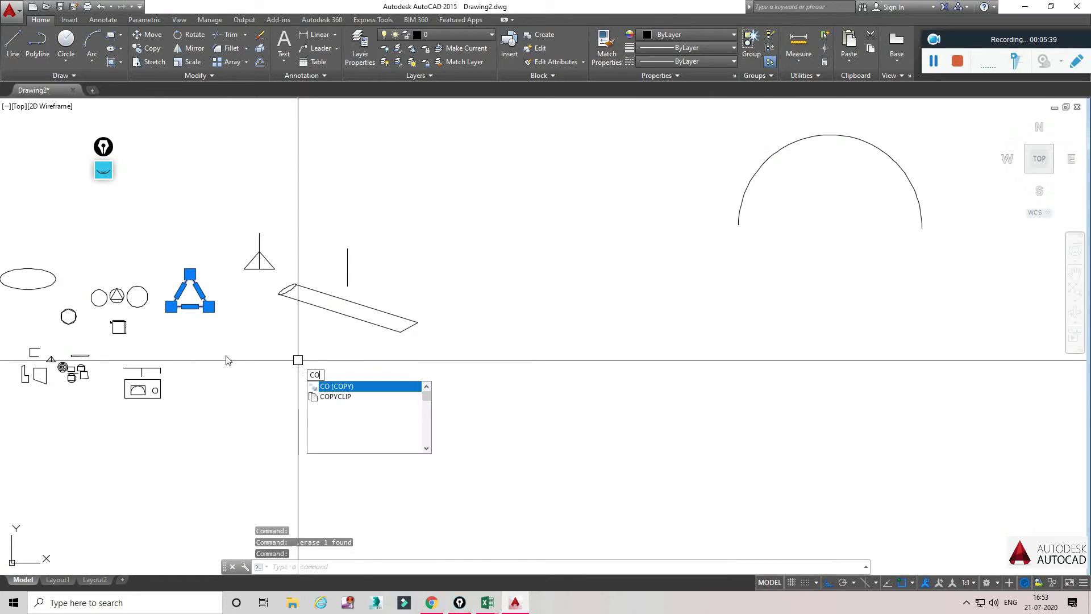
key("Return")
left_click(198, 290)
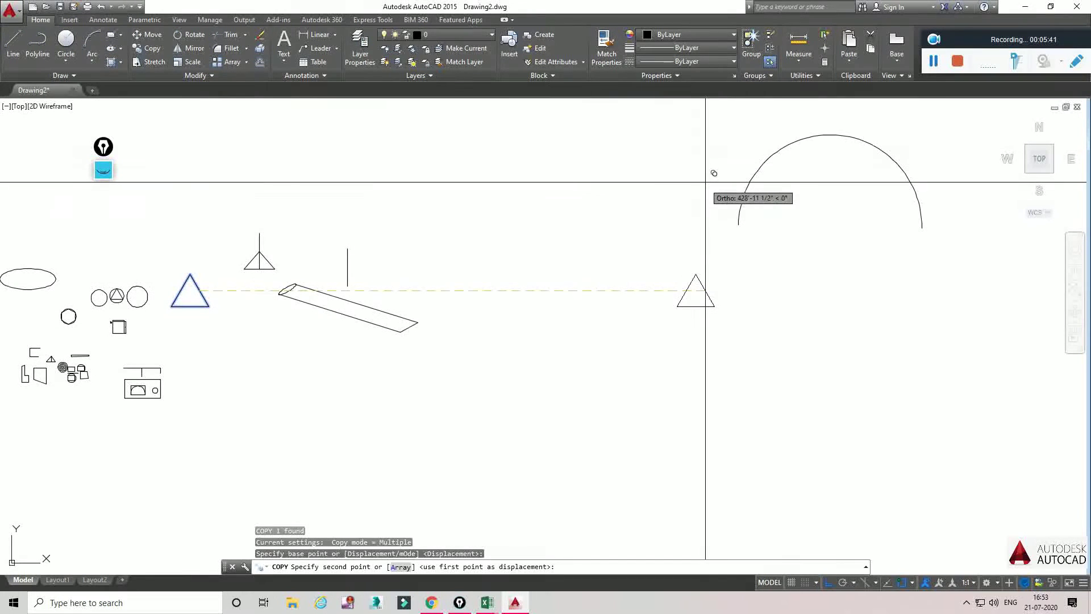
left_click(696, 307)
key("Escape")
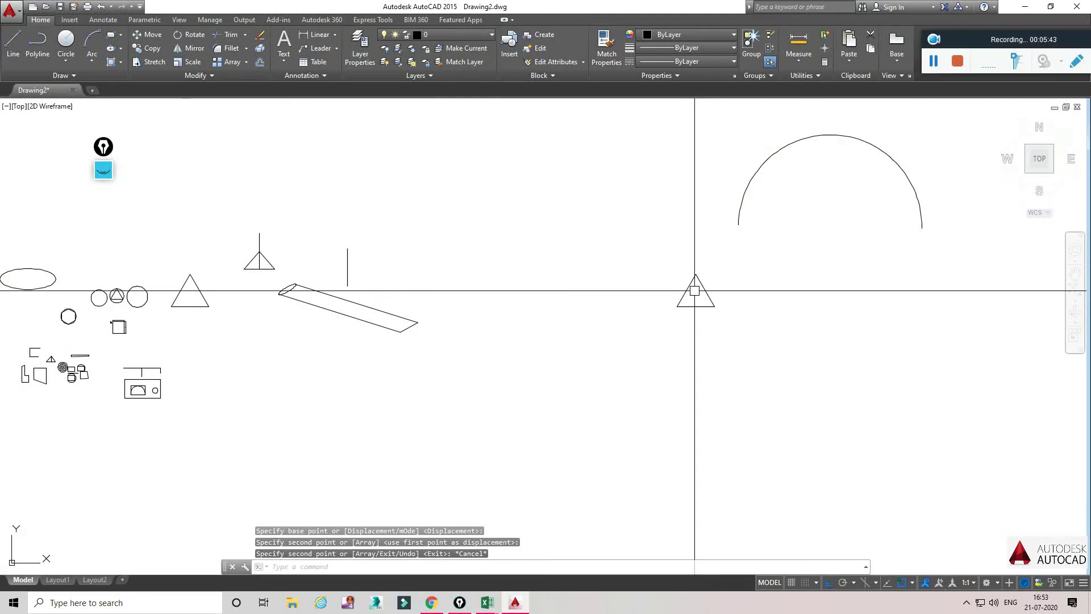
Step: Move the copied triangle straight up so it sits just outside the arc's near end
left_click(688, 291)
type("m")
key("Return")
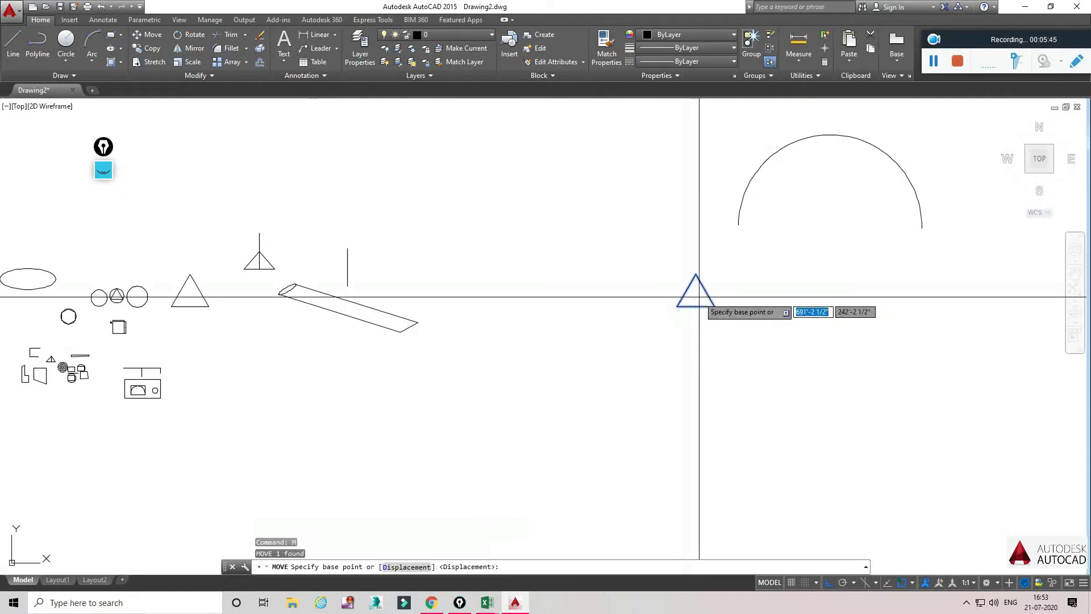
left_click(699, 296)
left_click(709, 196)
key("Escape")
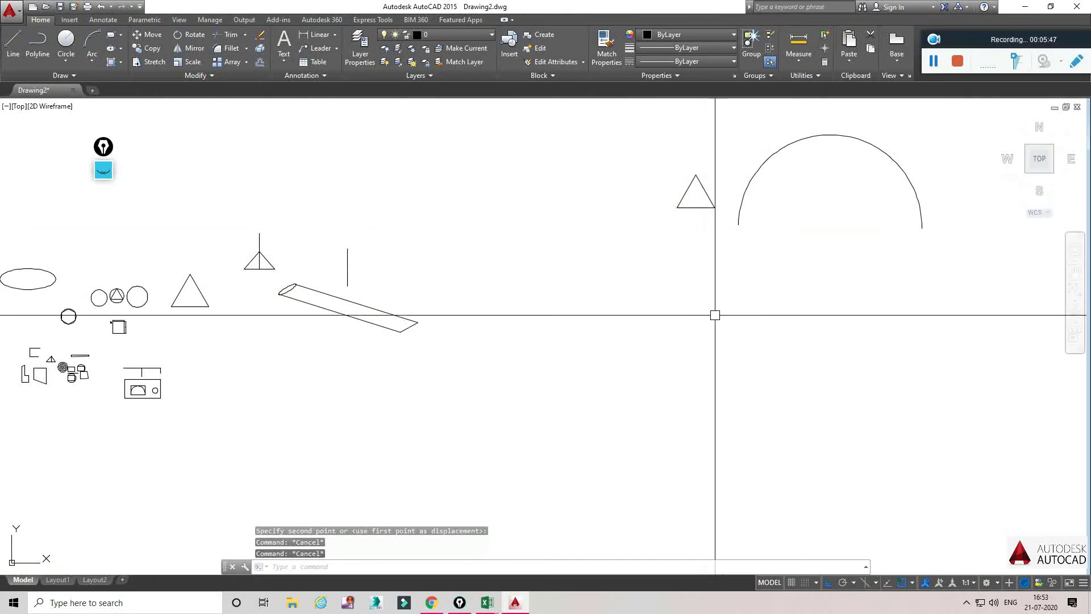
middle_click_drag(713, 312, 548, 361)
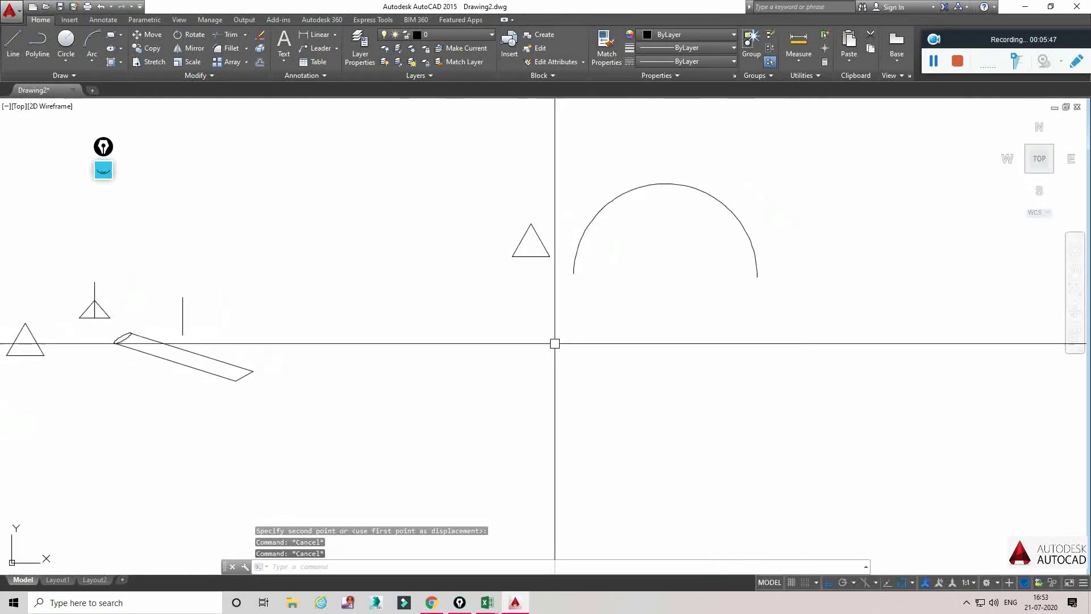
left_click(246, 61)
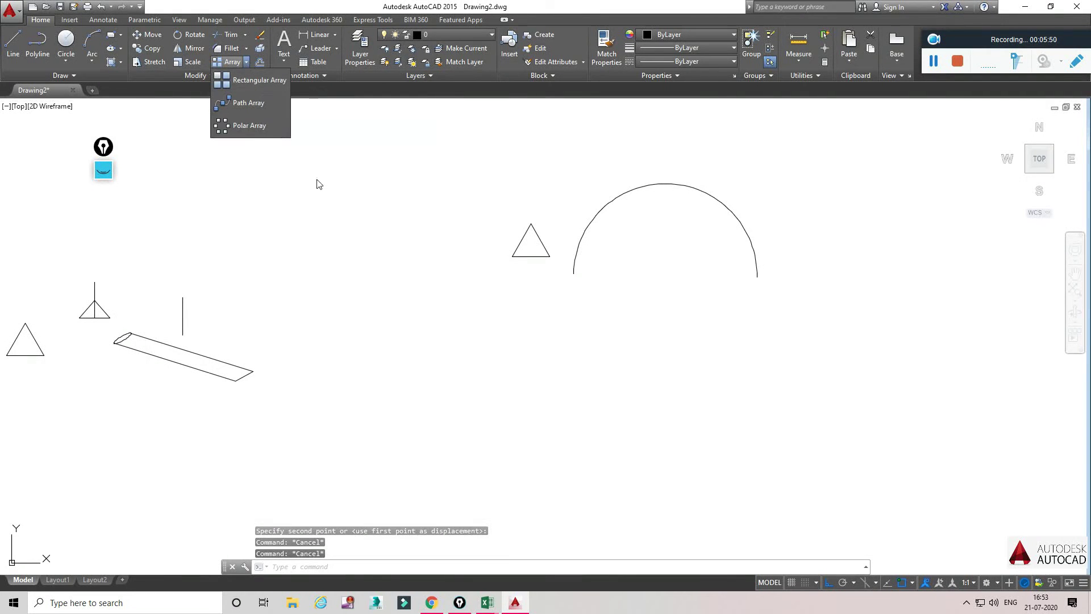
left_click(239, 103)
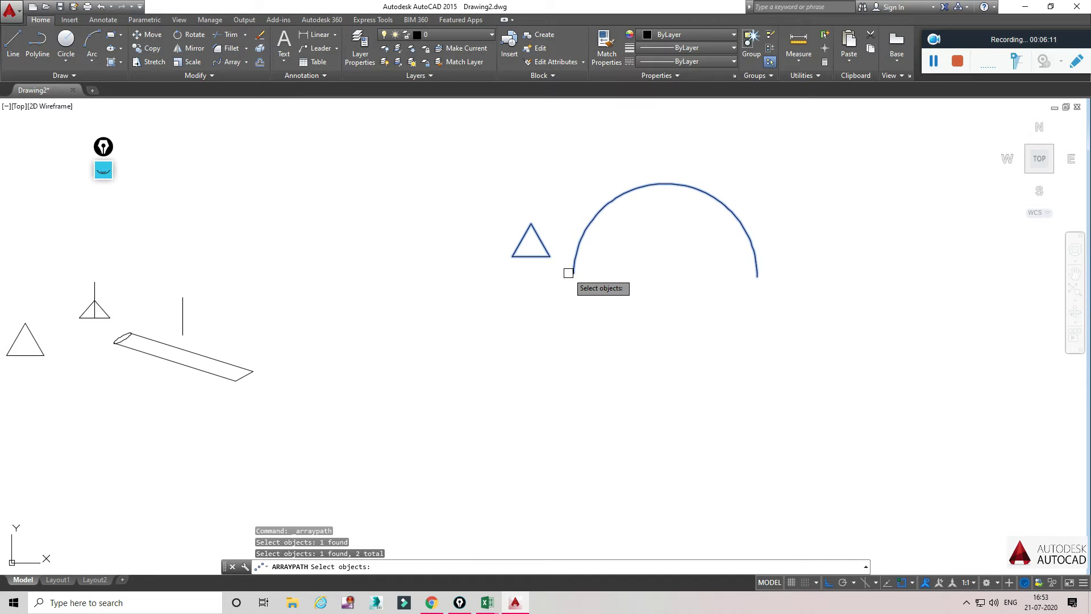
key("Return")
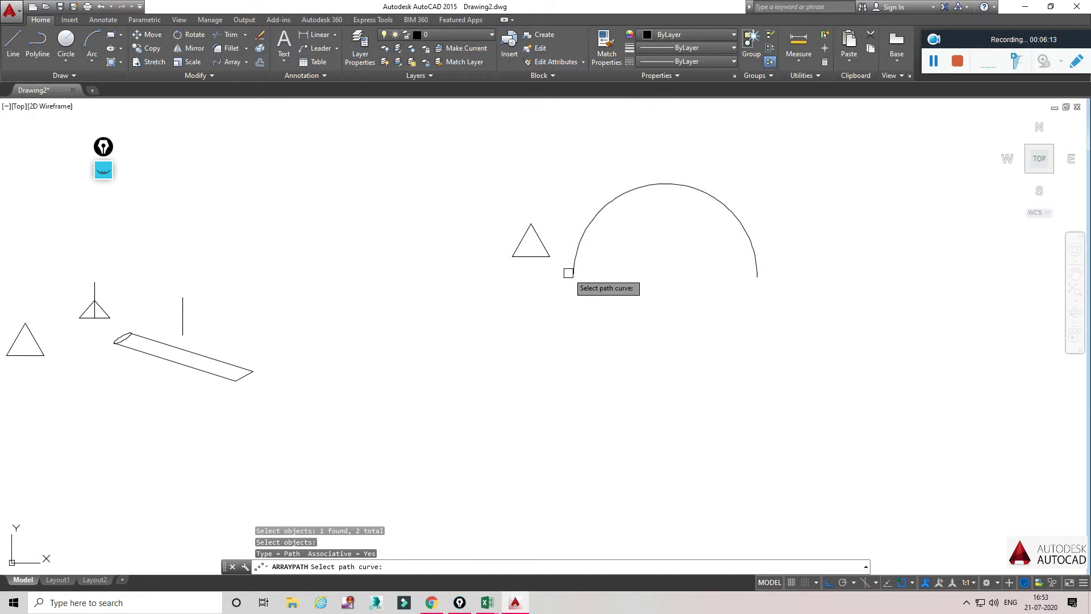
left_click(573, 272)
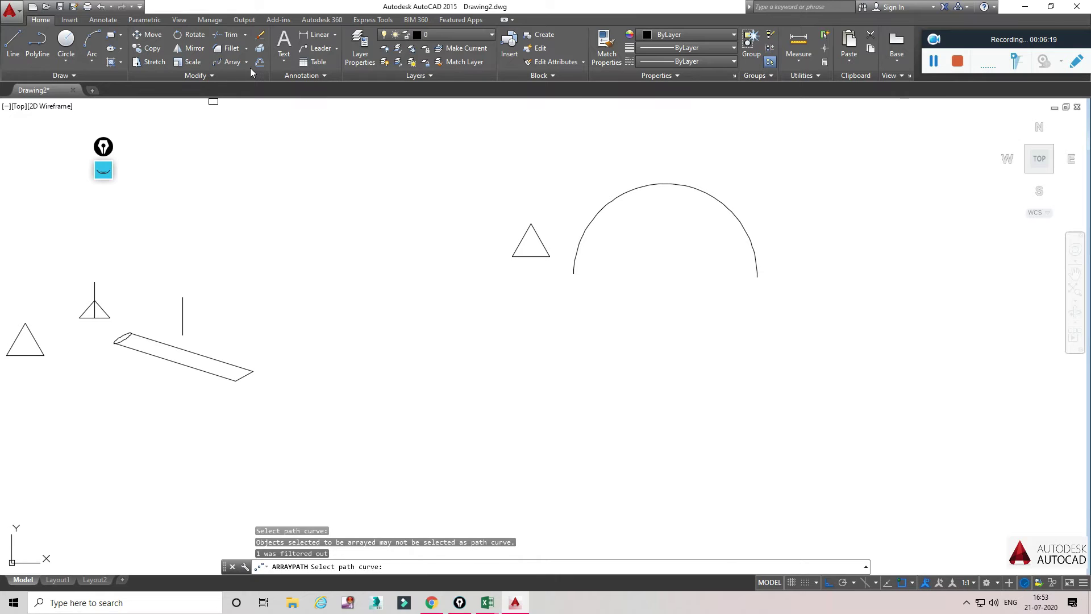
key("Escape")
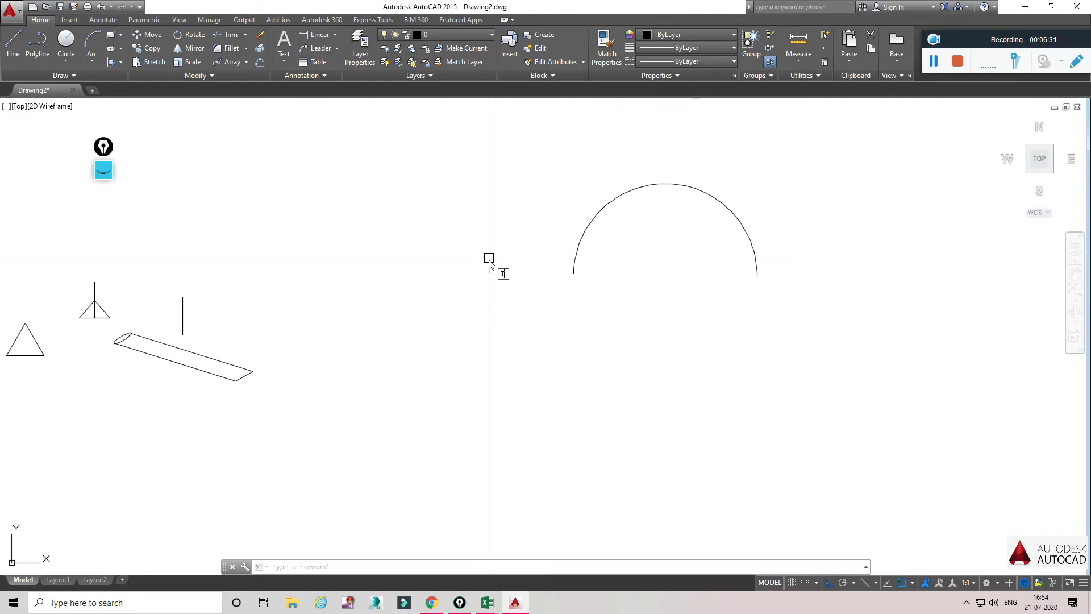
Step: Draw a small square with the Rectangle command, a short distance outside the arc's near end
type("c")
key("Return")
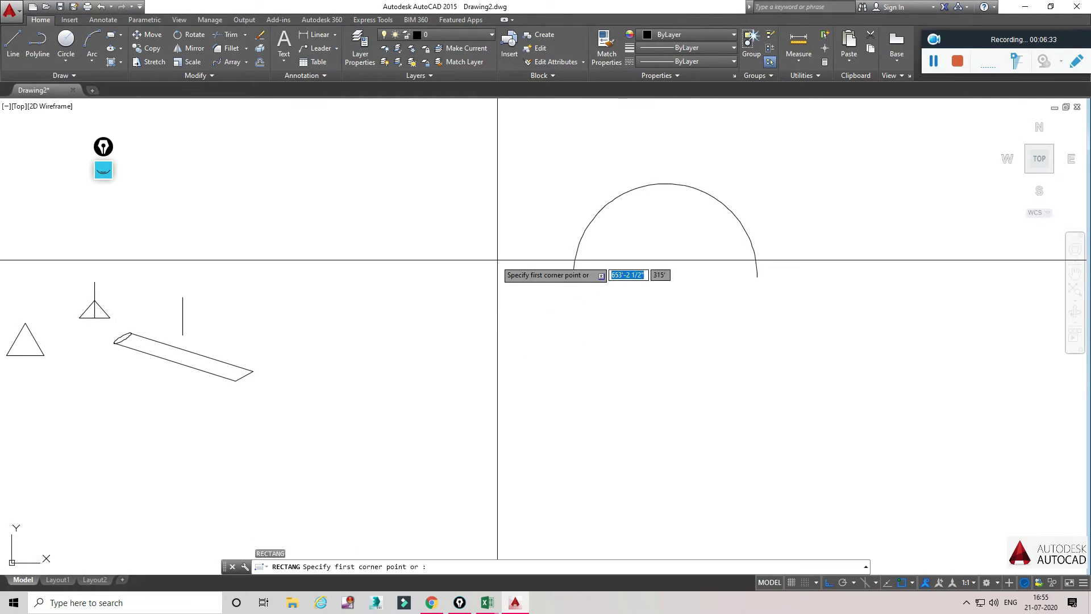
left_click(500, 254)
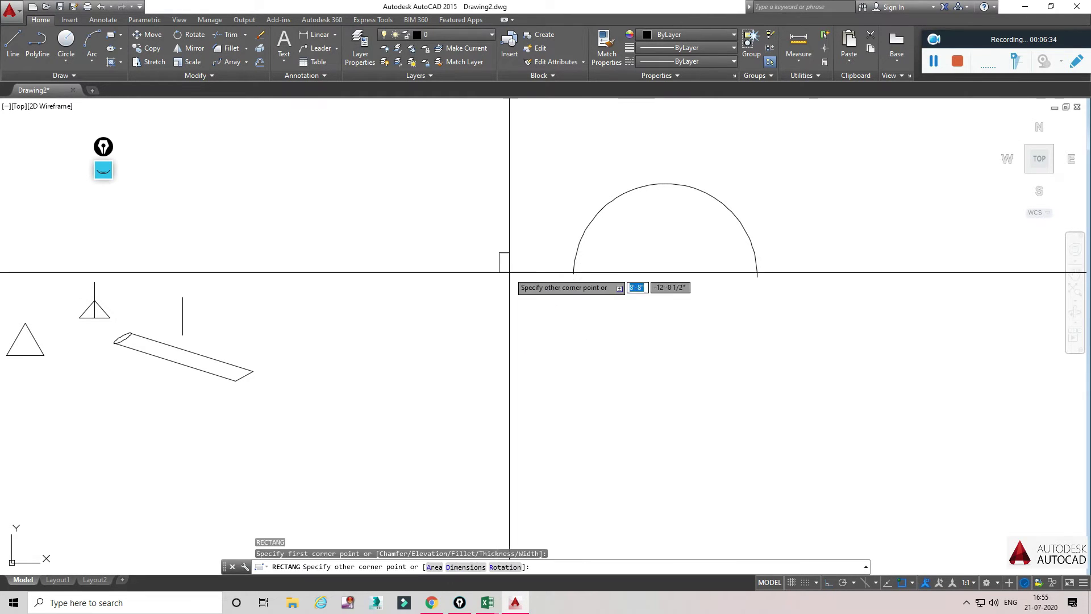
key("Escape")
Step: Move the small square horizontally by about 41'-5" so it sits just outside the arc's near end
left_click(493, 246)
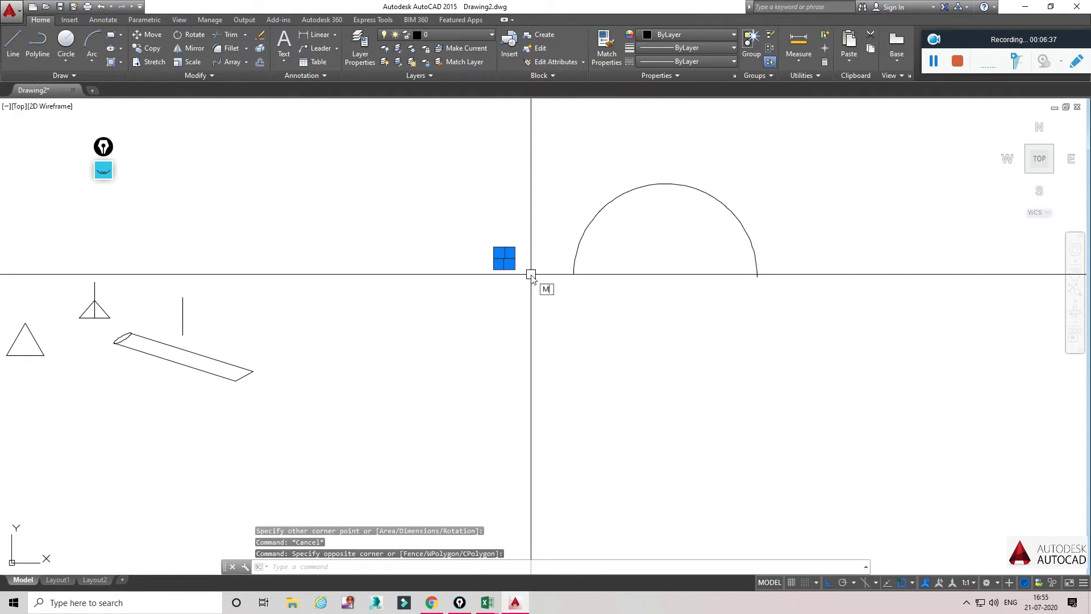
key("Return")
left_click(504, 260)
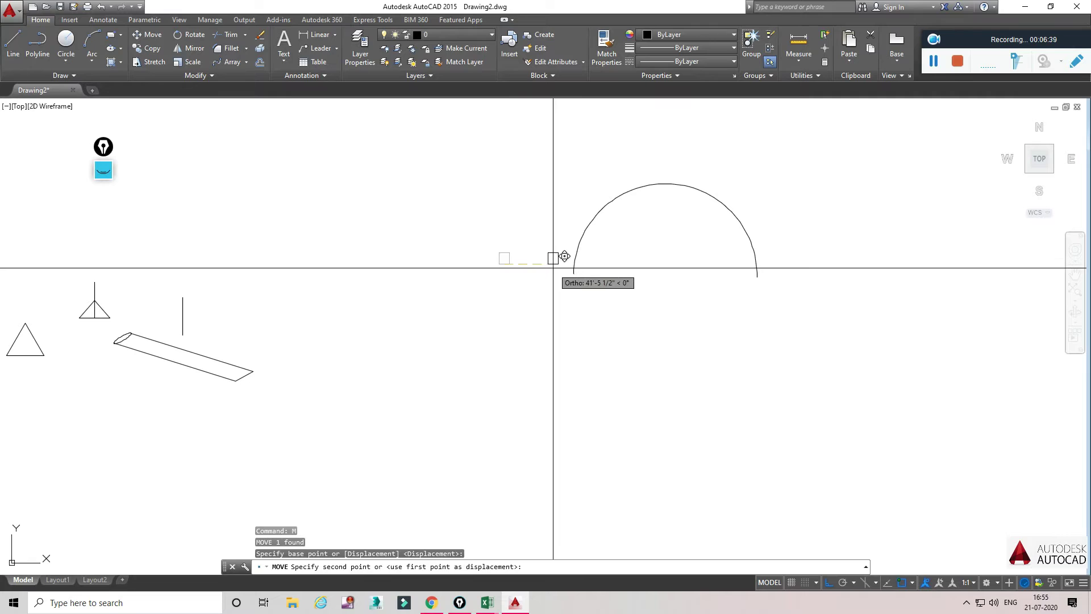
left_click(553, 268)
key("Escape")
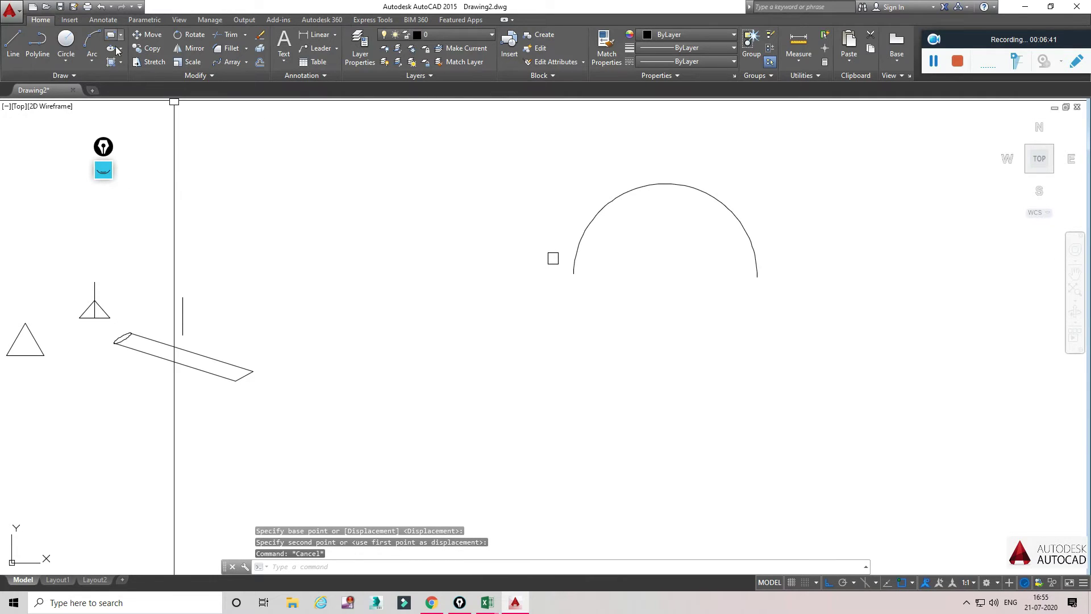
Step: Create a path array of the small square using the arc as the path curve
left_click(245, 62)
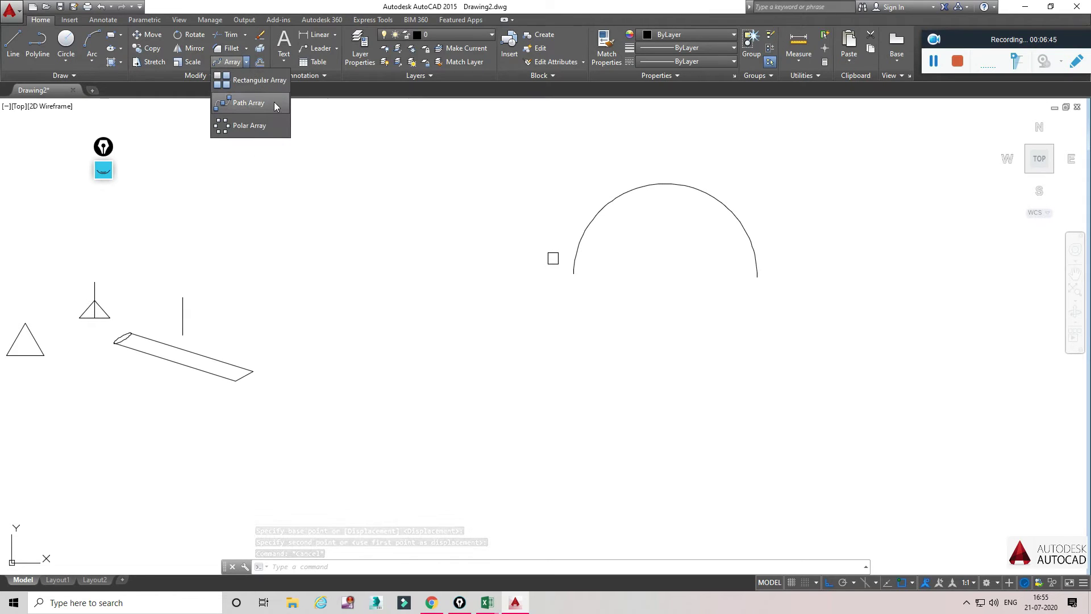
left_click(247, 104)
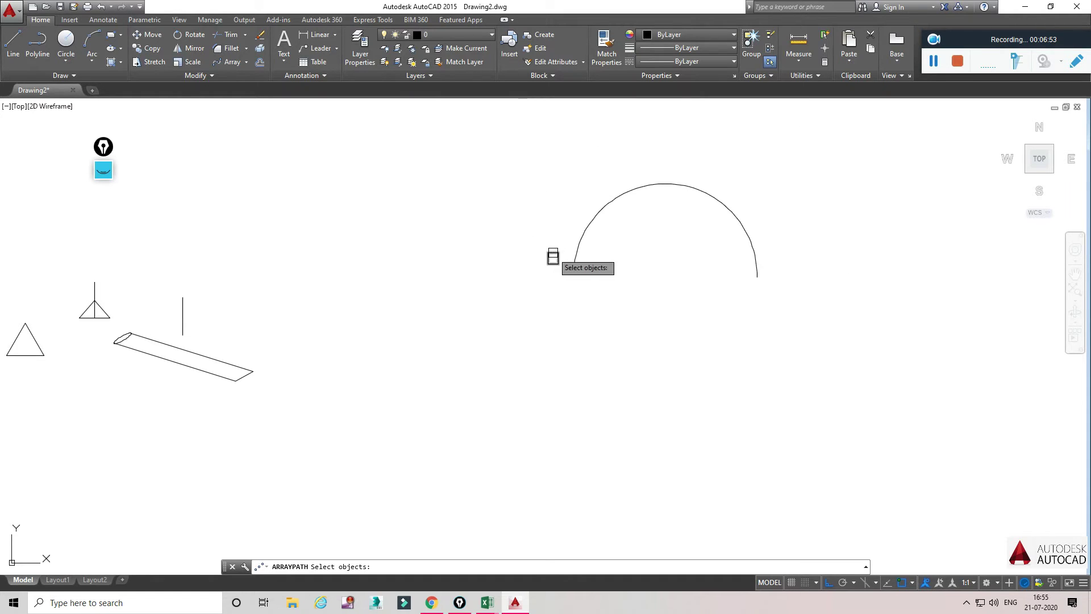
left_click(553, 256)
key("Return")
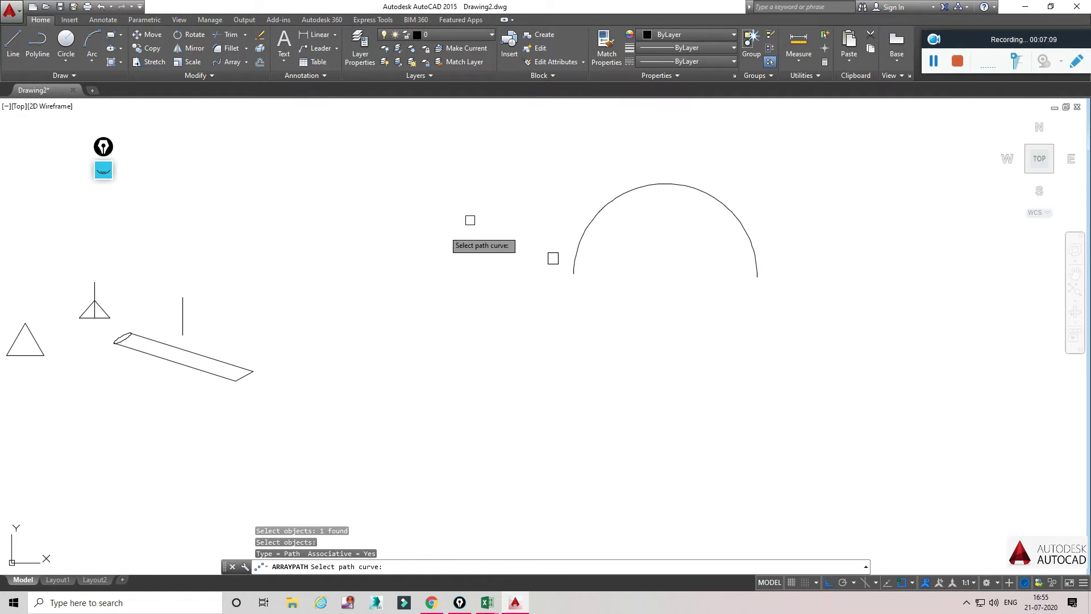
left_click(574, 268)
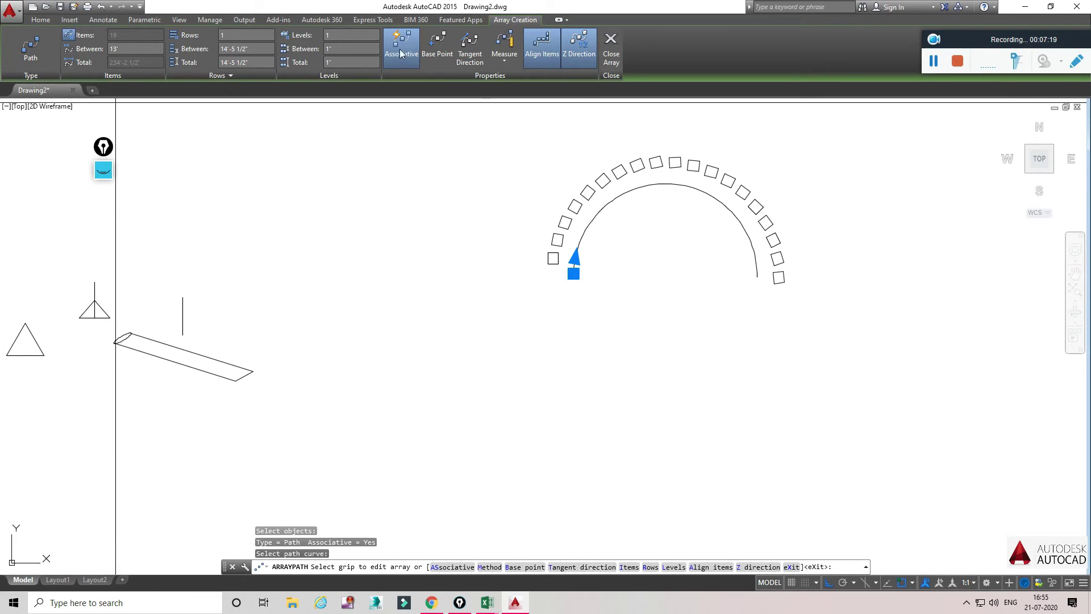
left_click(437, 45)
left_click(483, 53)
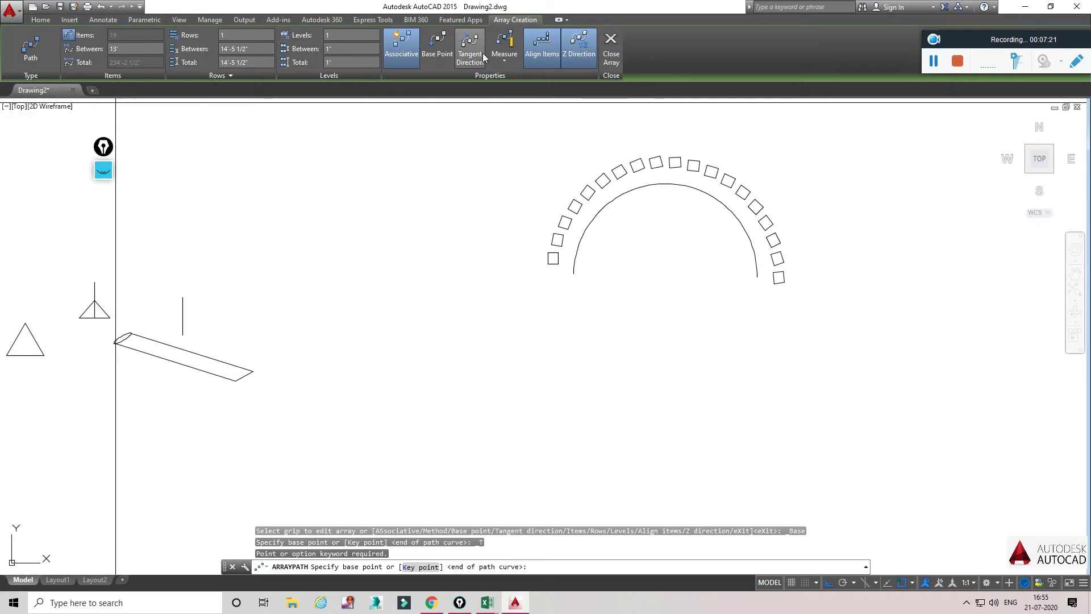
left_click(406, 54)
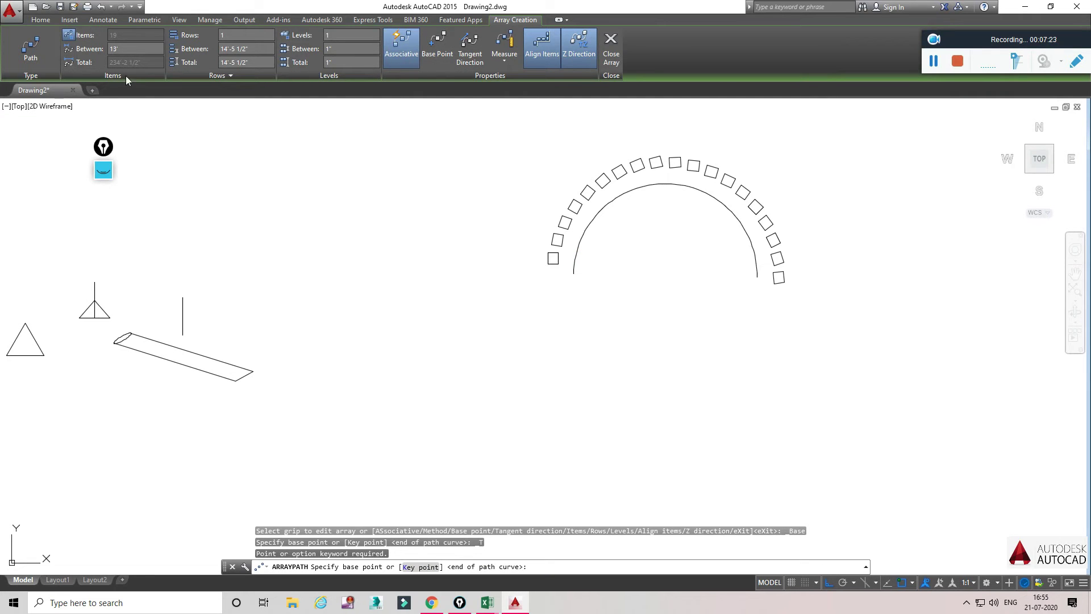
Step: Set the spacing between the arrayed squares to 15' and finish the path array
type("1")
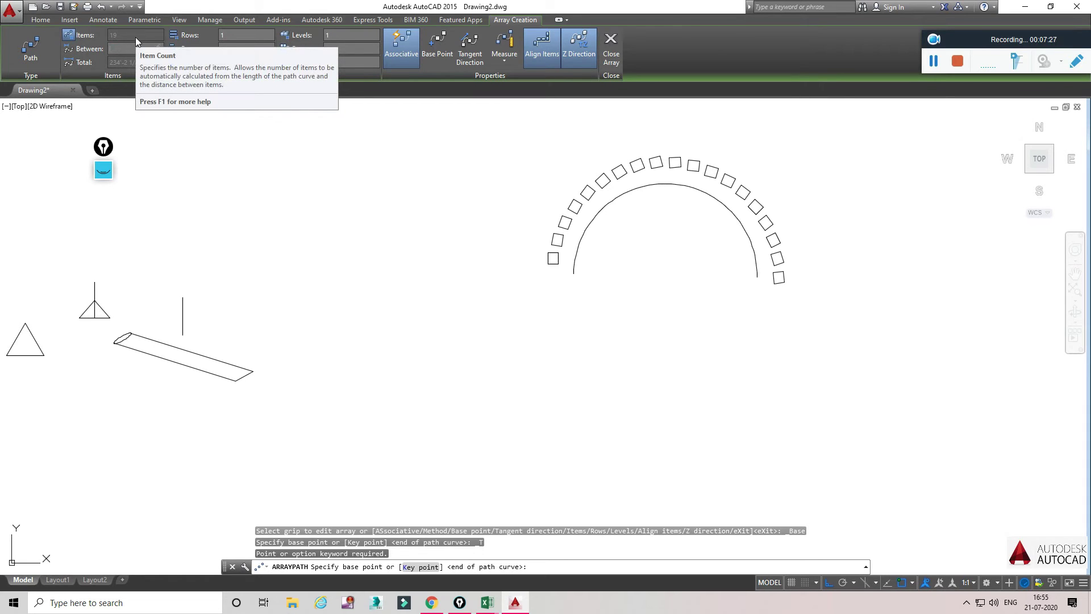
type("5")
key("Return")
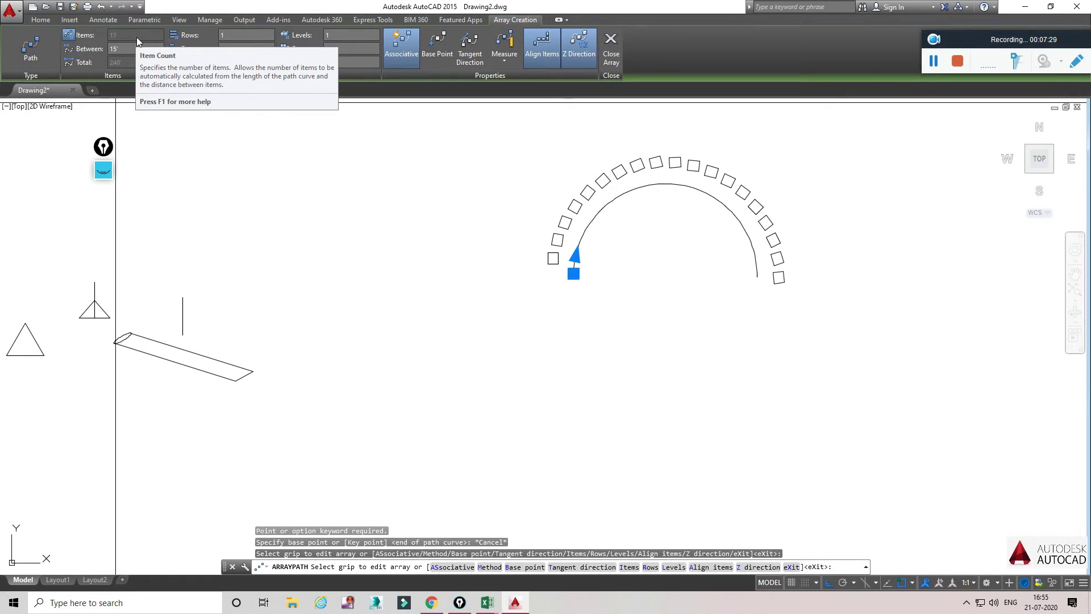
left_click(241, 51)
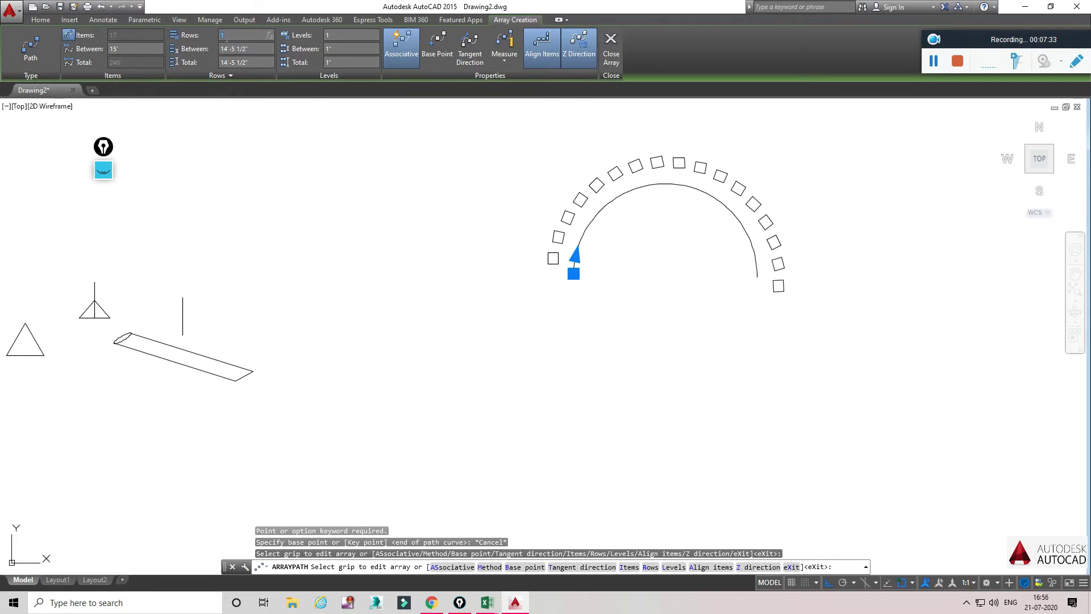
left_click(221, 35)
left_click(259, 50)
left_click(236, 75)
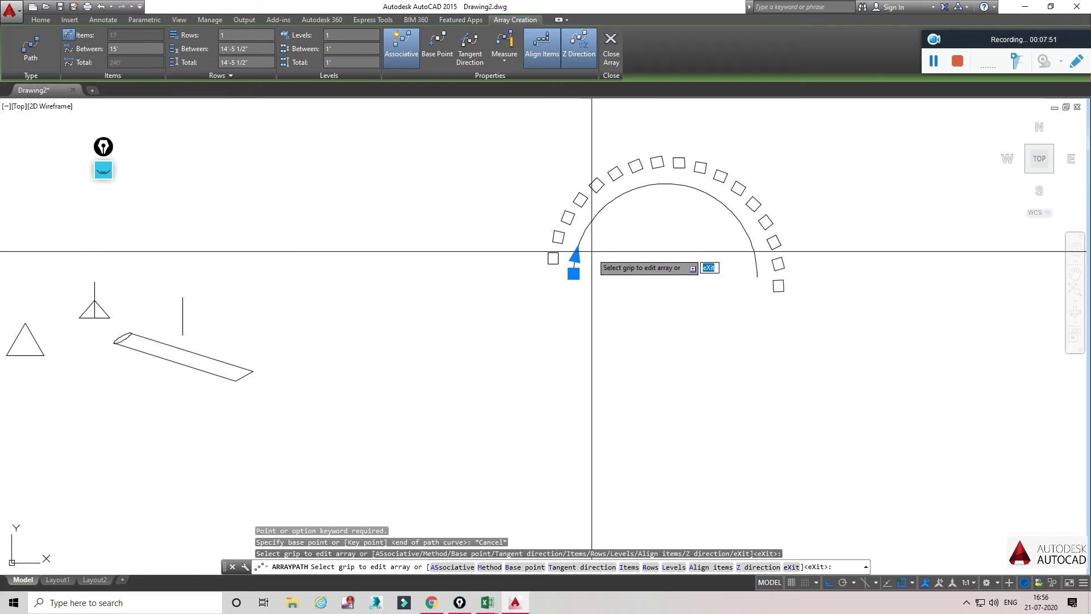
key("Escape")
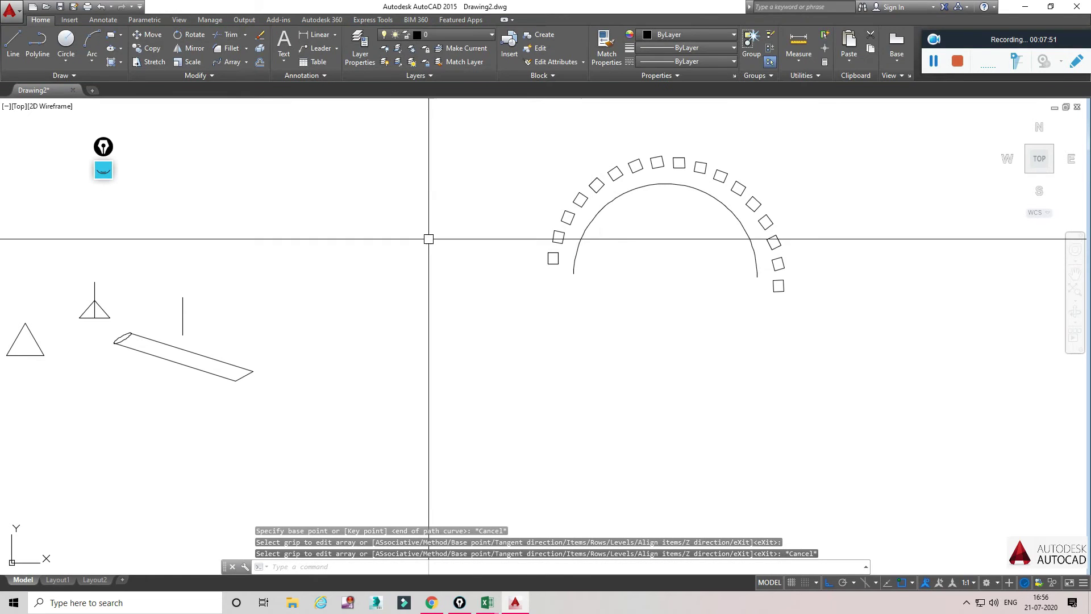
Step: Draw a circle by center and radius beside the arc array, somewhat smaller than the arc
left_click(246, 62)
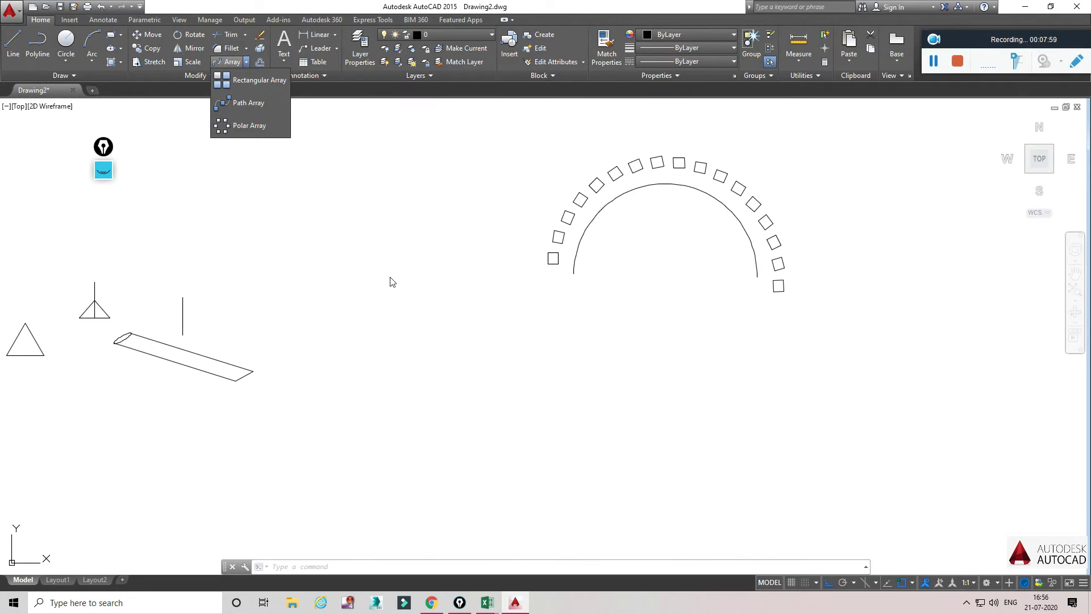
scroll(417, 294, "down", 2)
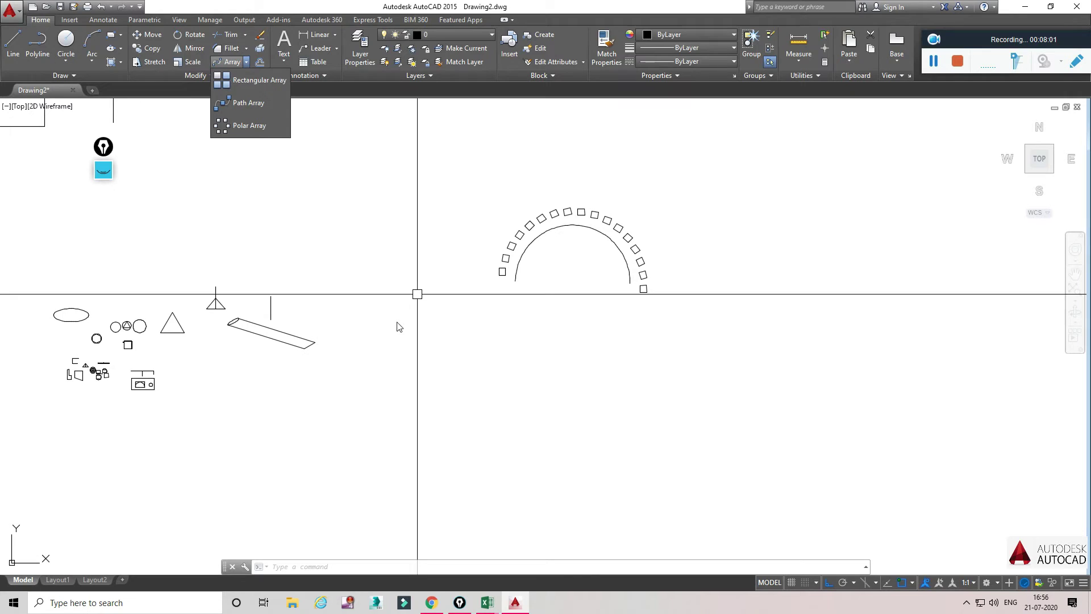
mouse_move(484, 288)
middle_mouse_down()
mouse_move(470, 282)
mouse_move(407, 312)
middle_mouse_up()
key("Return")
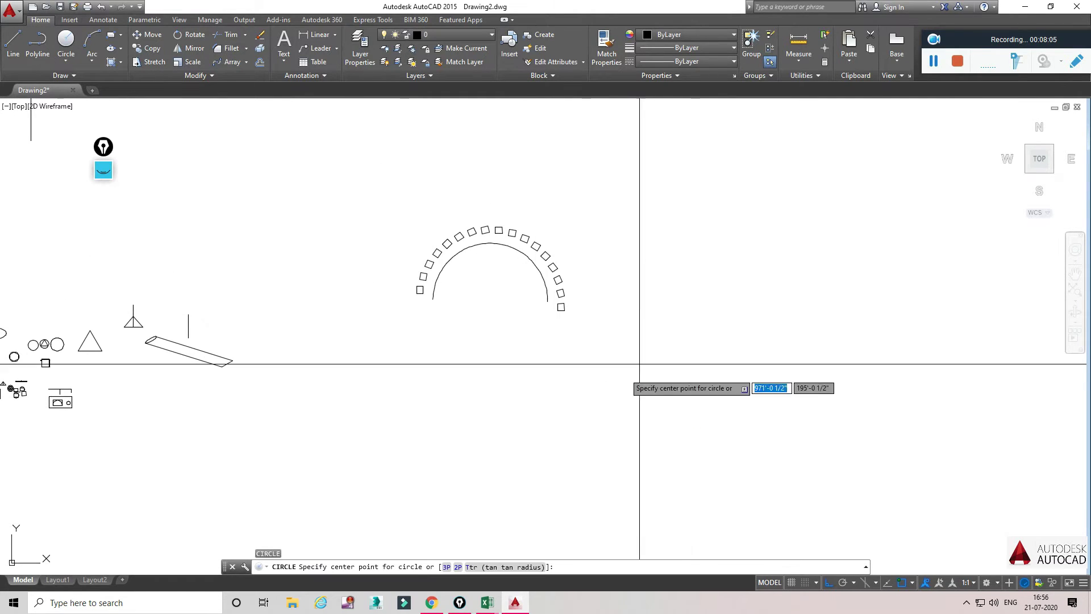
left_click(681, 258)
left_click(712, 299)
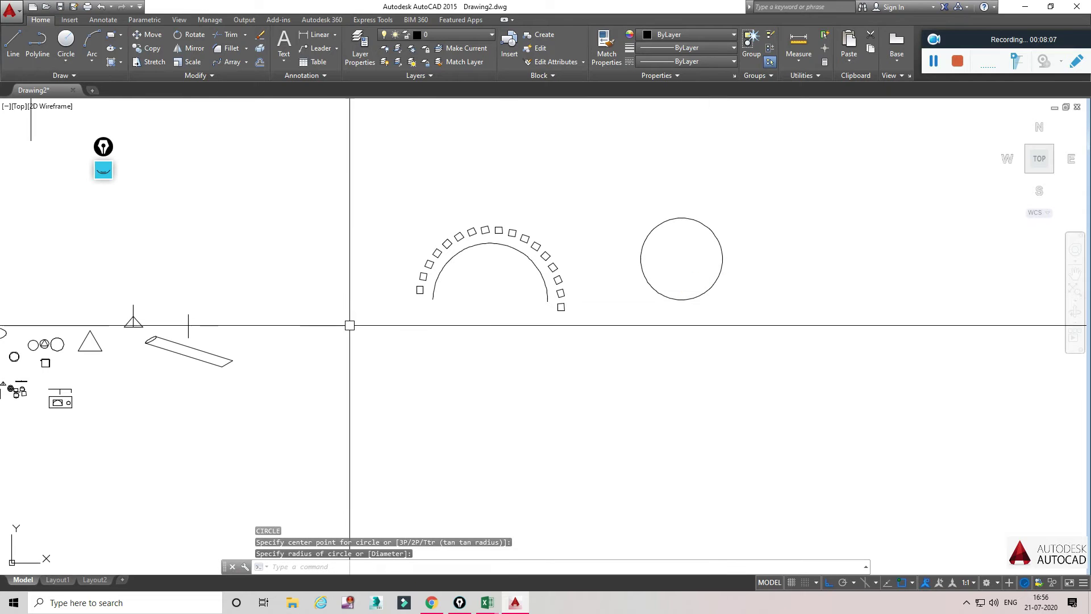
Step: Move the small hexagon from the existing group of shapes to just outside the circle, on the side away from the arc
left_click(247, 62)
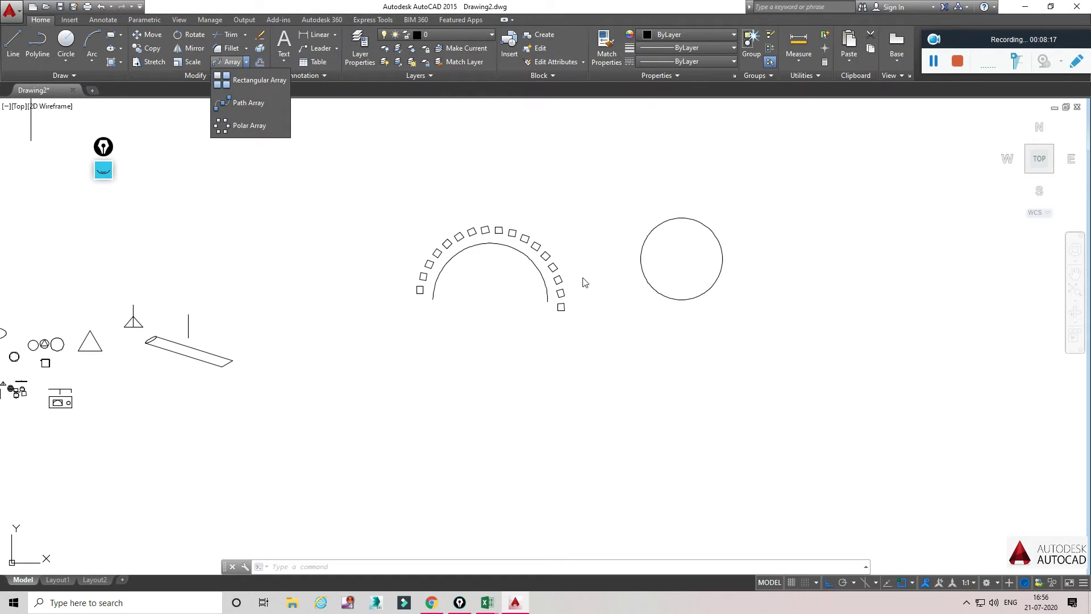
left_click(564, 307)
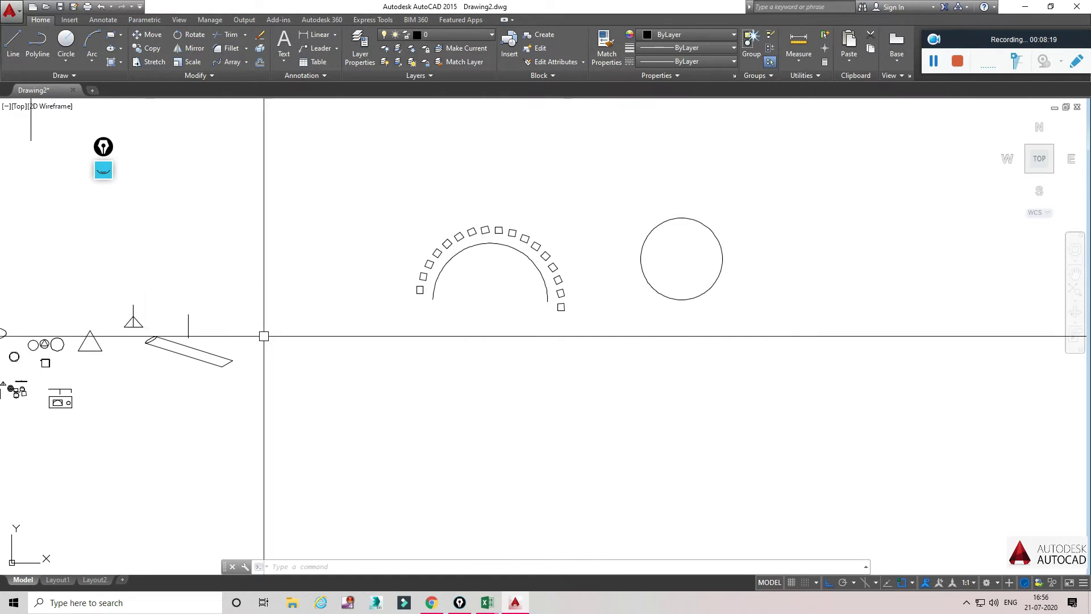
left_click(14, 356)
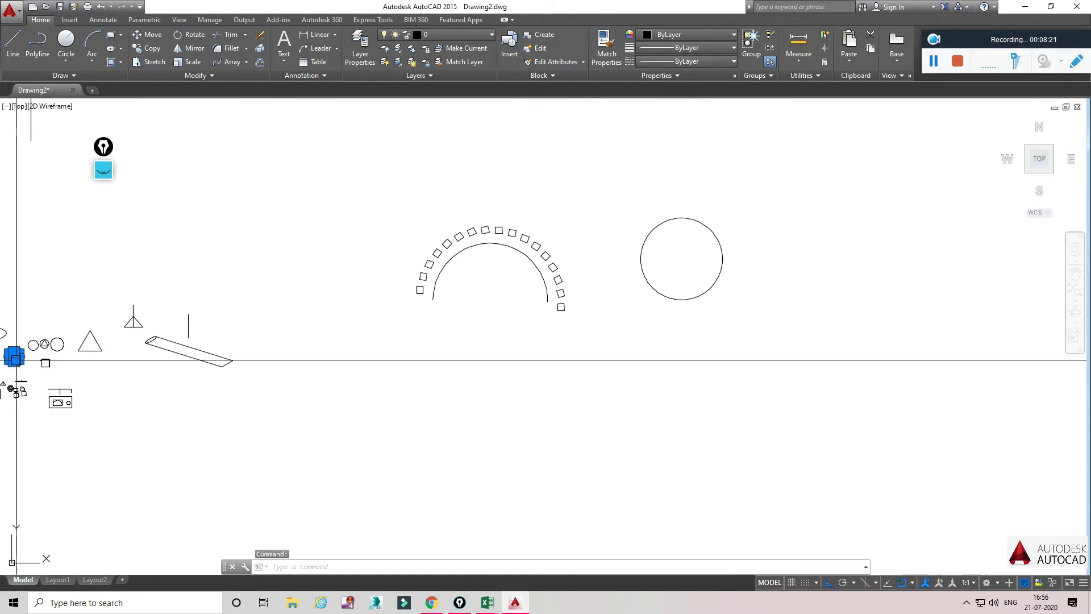
type("m")
key("Return")
left_click(14, 356)
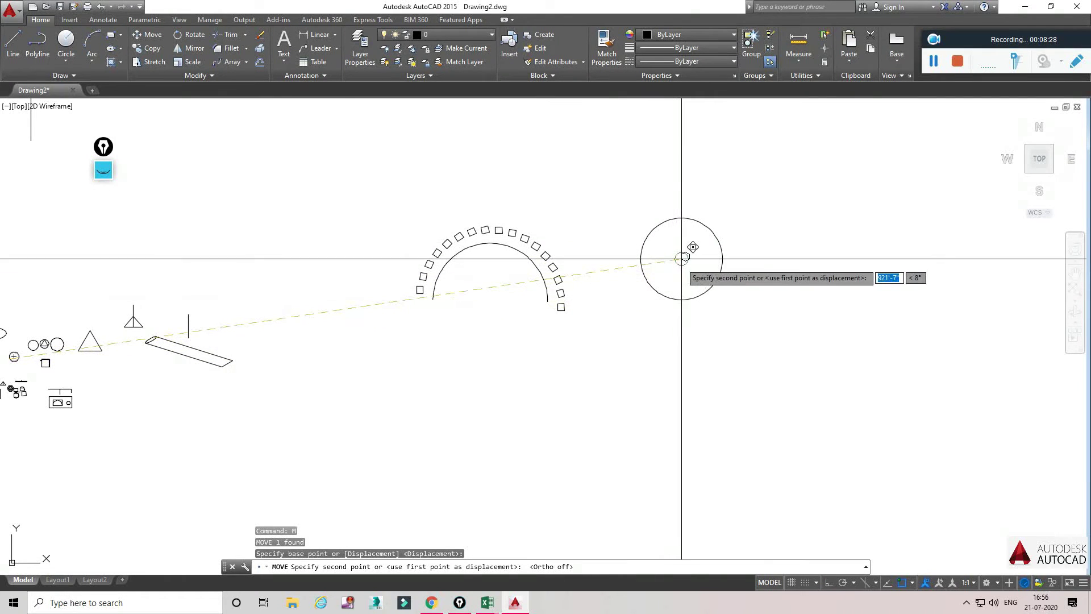
left_click(749, 256)
key("Escape")
key("Escape")
key("Escape")
Step: Create a polar array of the hexagon about the circle's center with 6 items filling 360 degrees
middle_click_drag(732, 304, 524, 309)
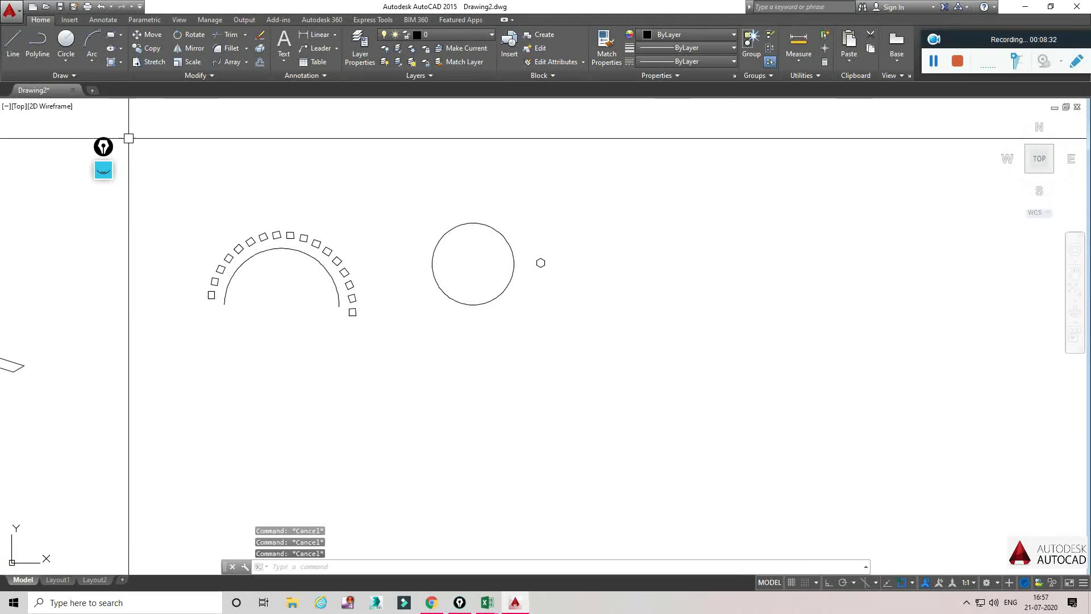
left_click(246, 61)
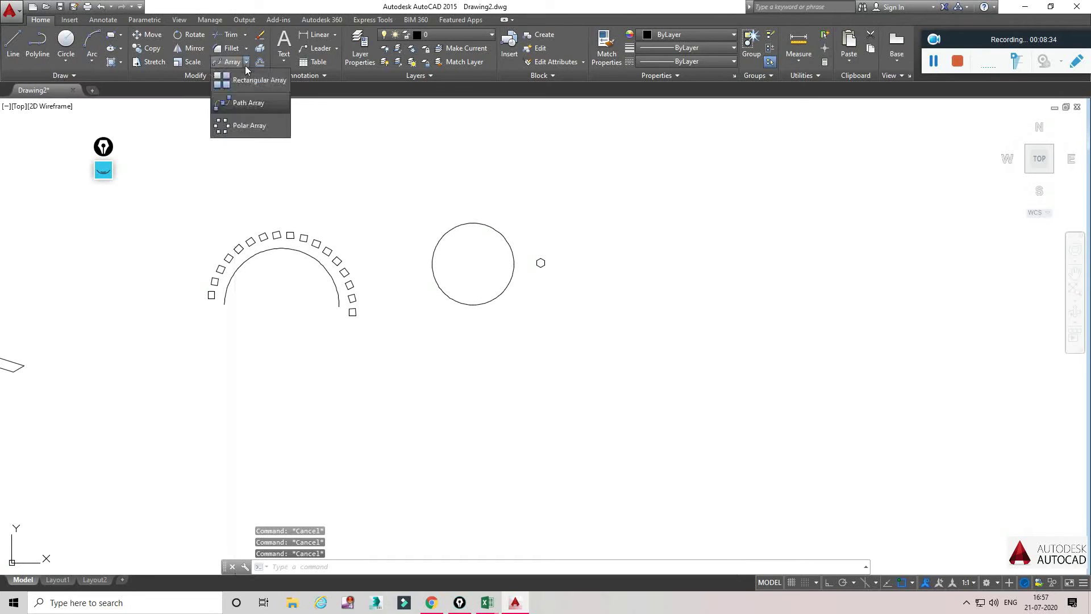
left_click(254, 126)
left_click(534, 260)
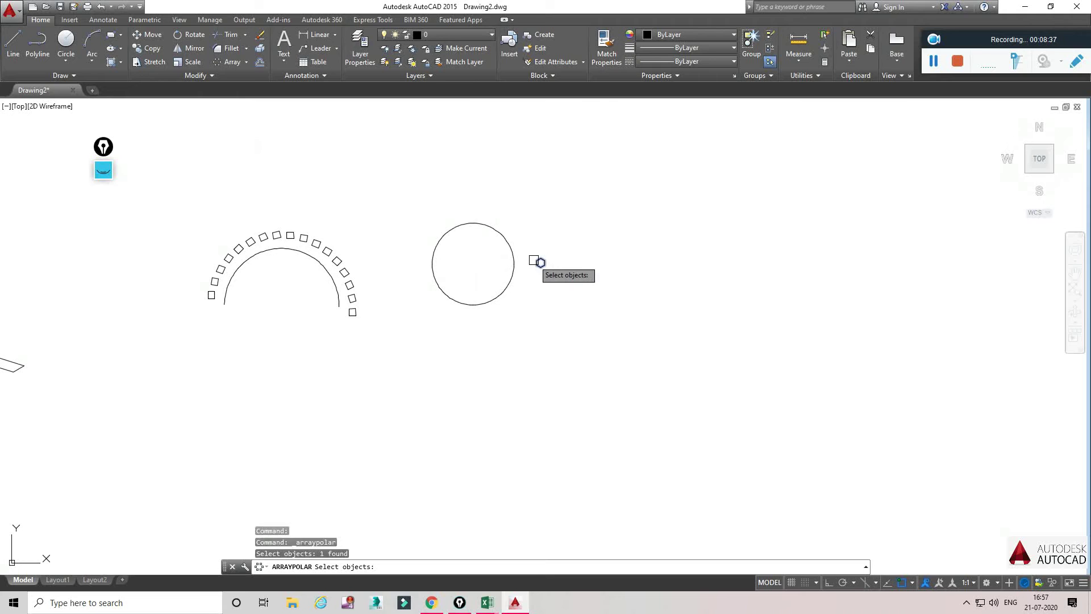
key("Return")
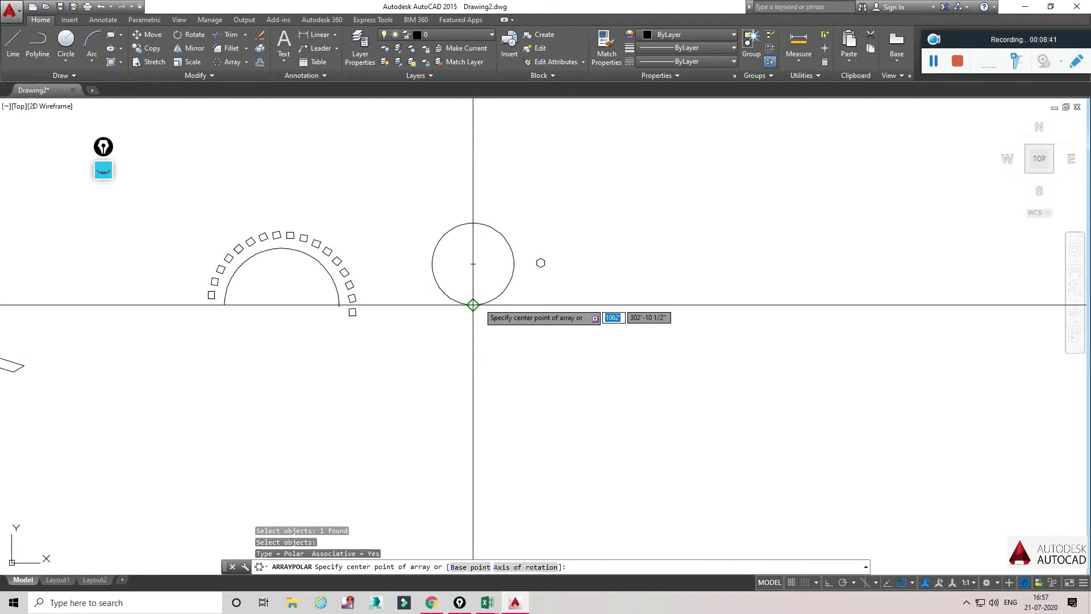
left_click(473, 264)
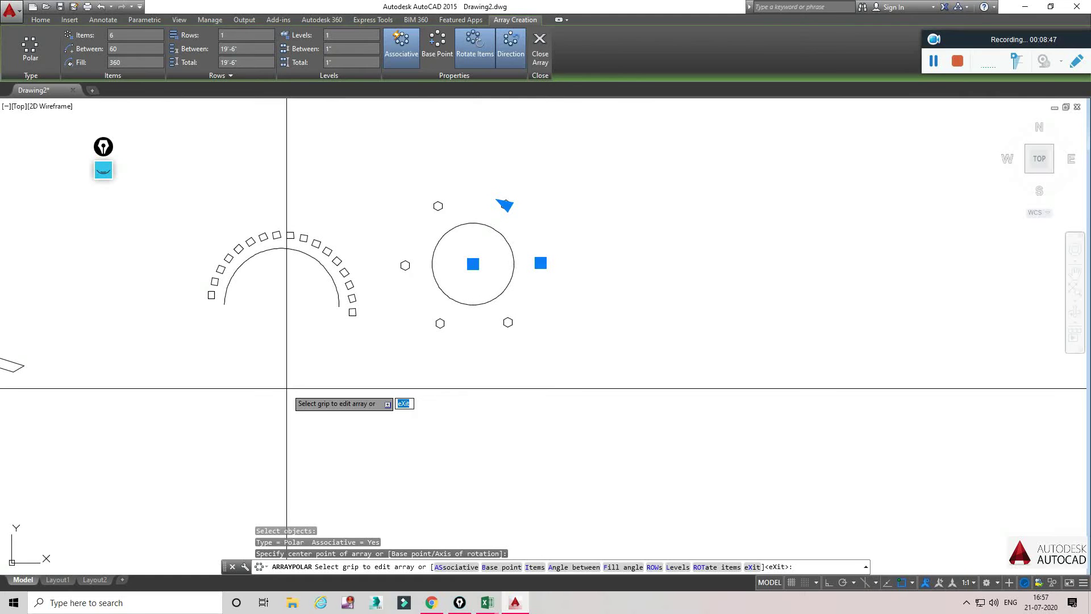
key("Return")
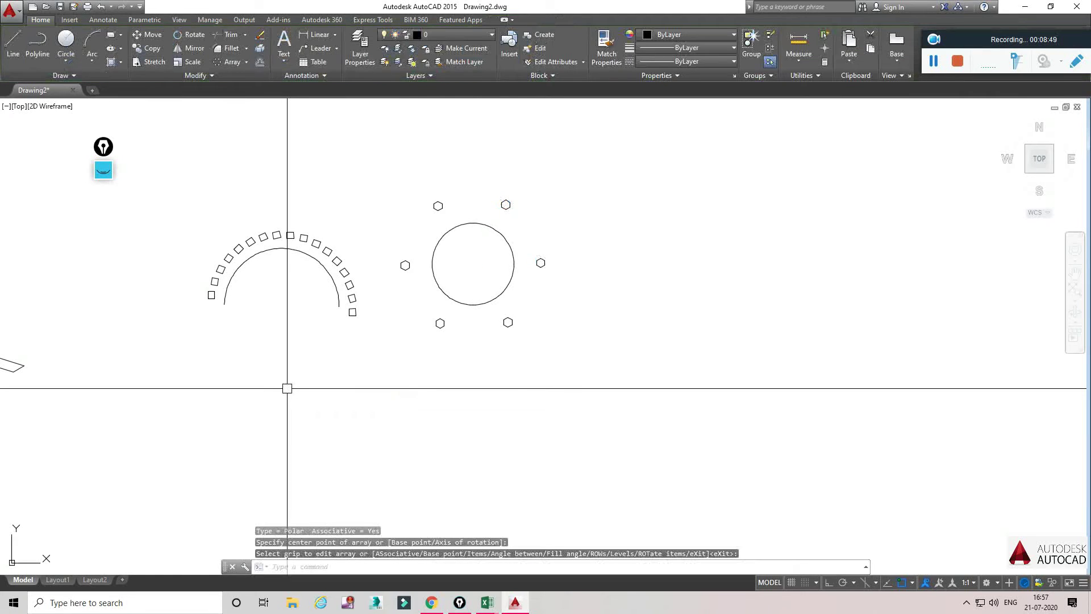
Step: Set the polar array of hexagons around the circle to 12 items and finish editing it
left_click(437, 205)
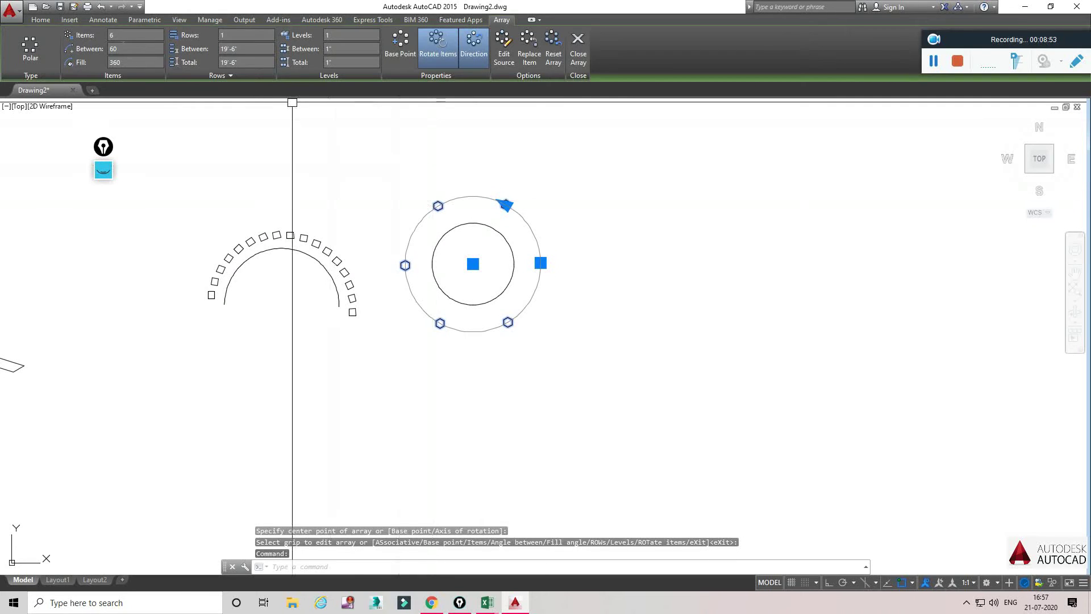
left_click(130, 35)
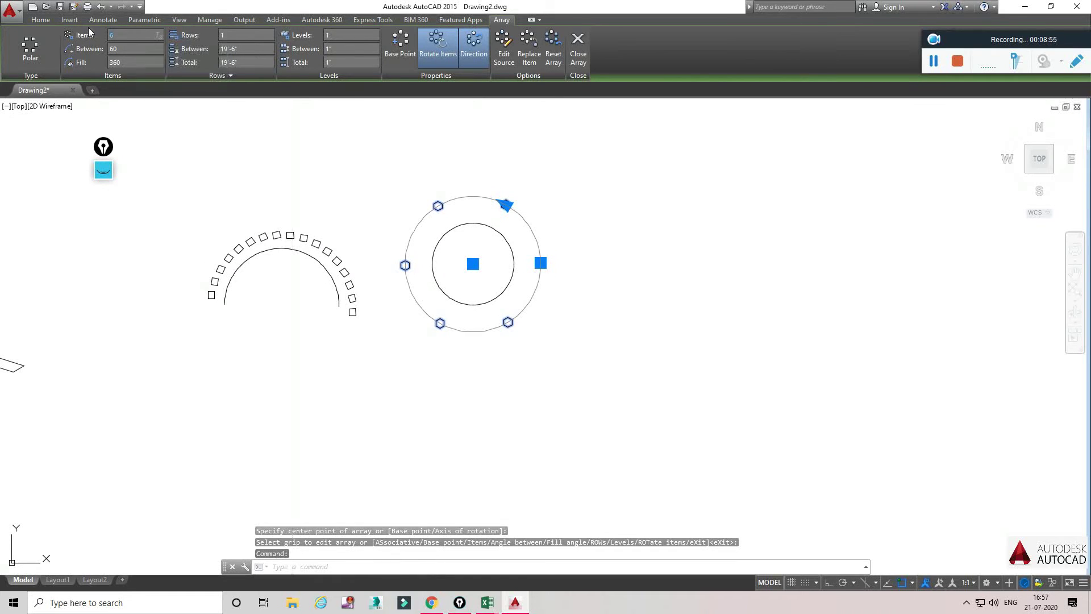
type("12")
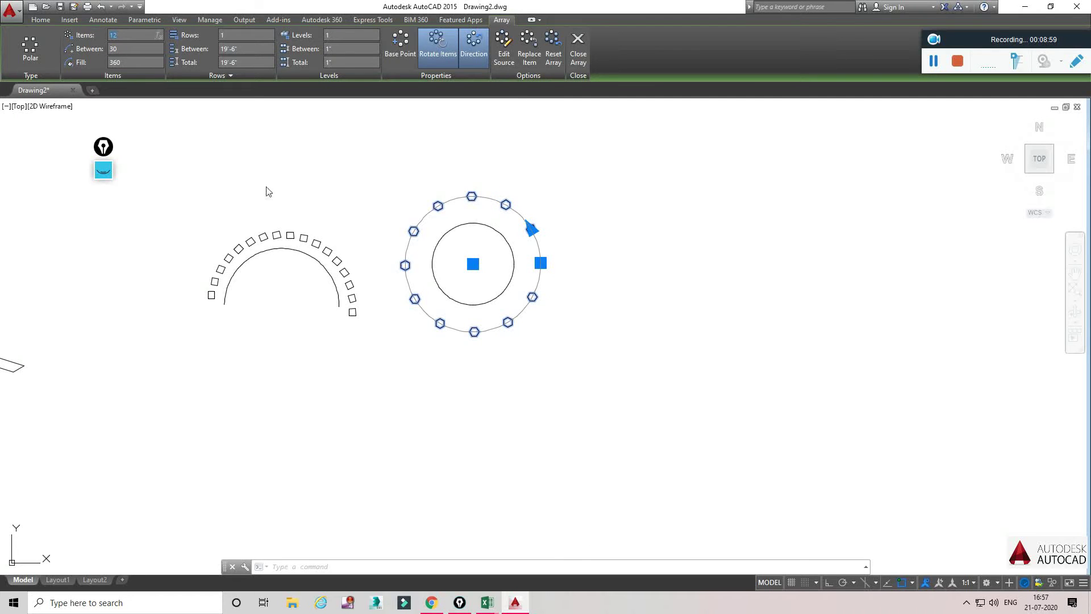
left_click(514, 361)
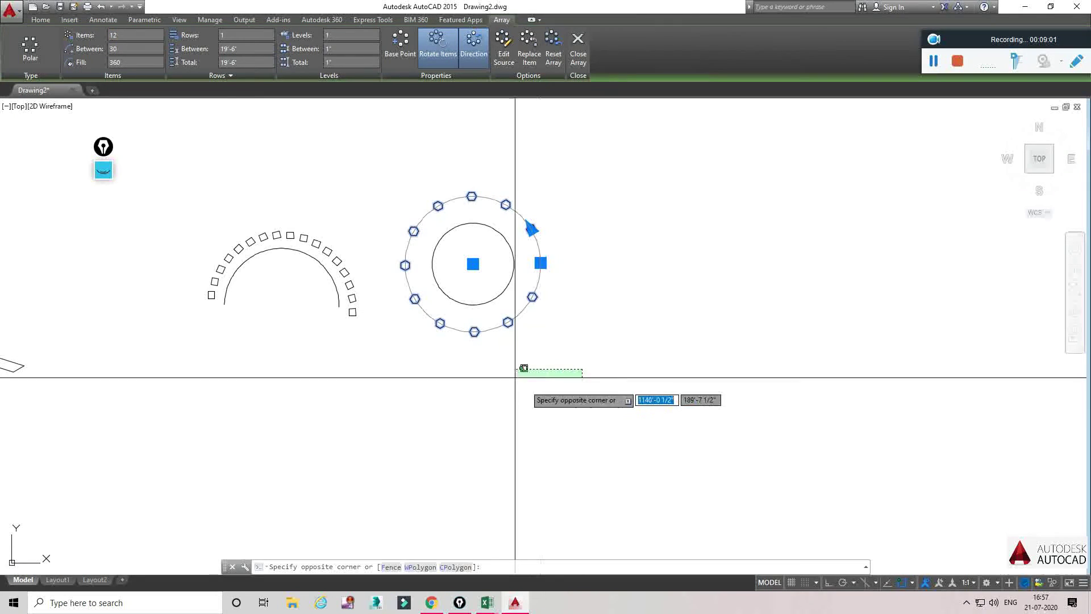
key("Escape")
key("Escape")
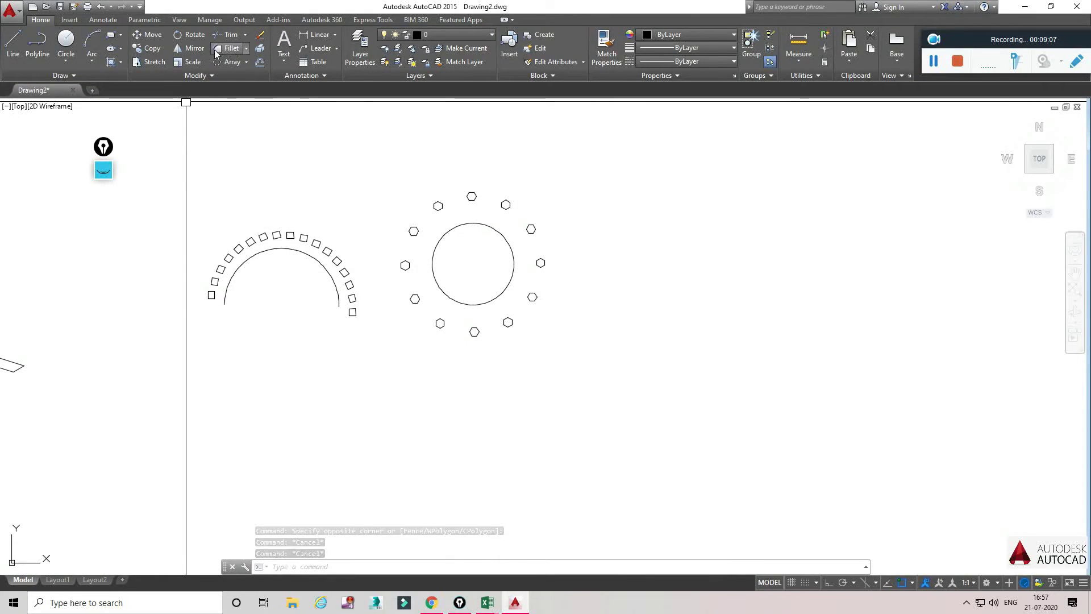
Step: Draw an open S-shaped polyline of five straight segments with Ortho on, in the empty area beside the polar array
left_click(246, 50)
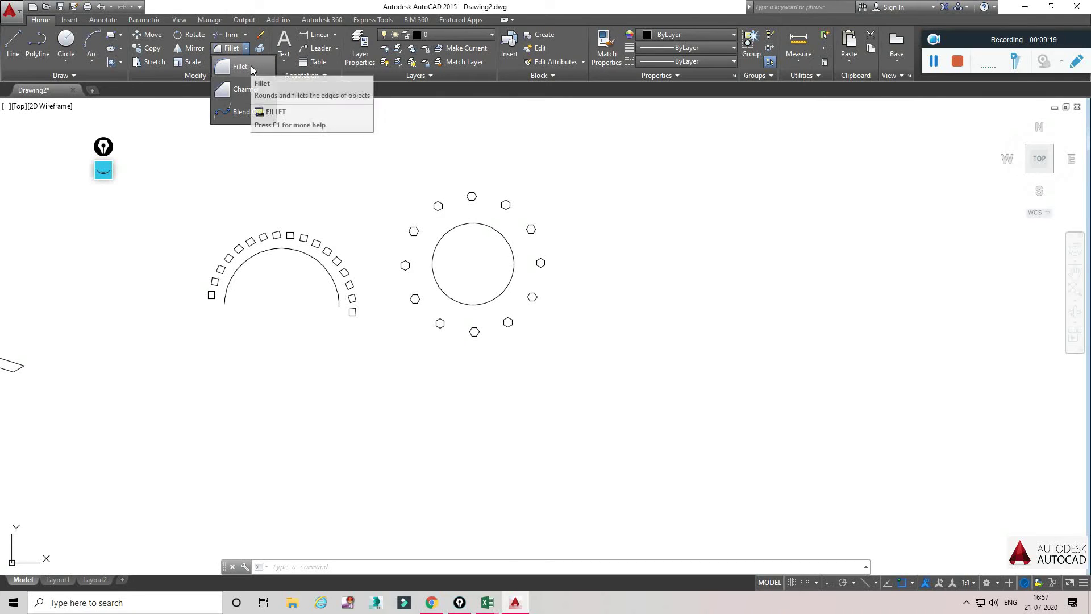
scroll(626, 208, "down", 2)
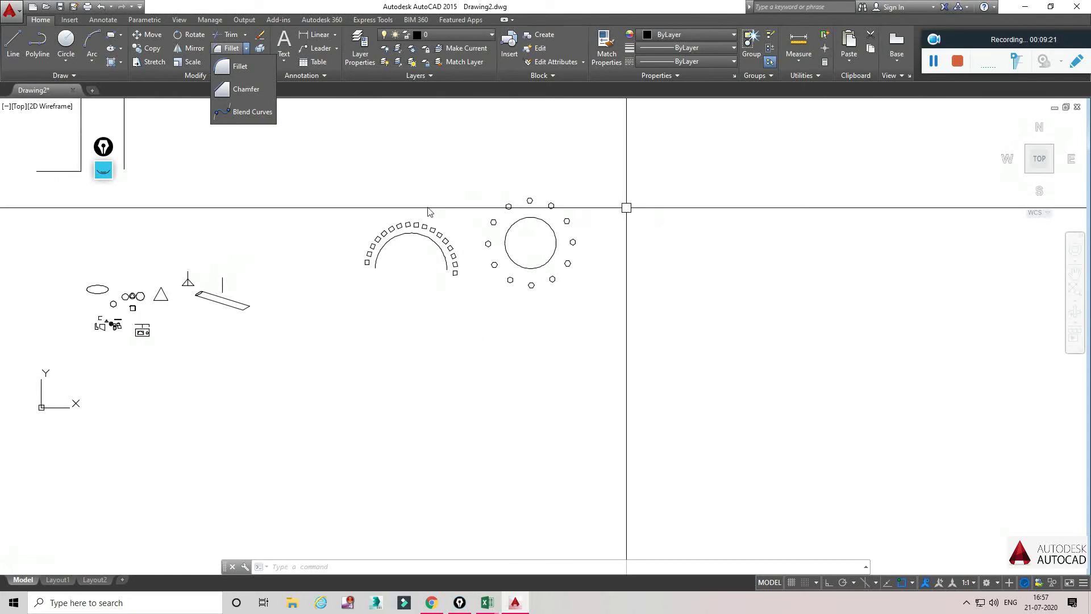
left_click(37, 43)
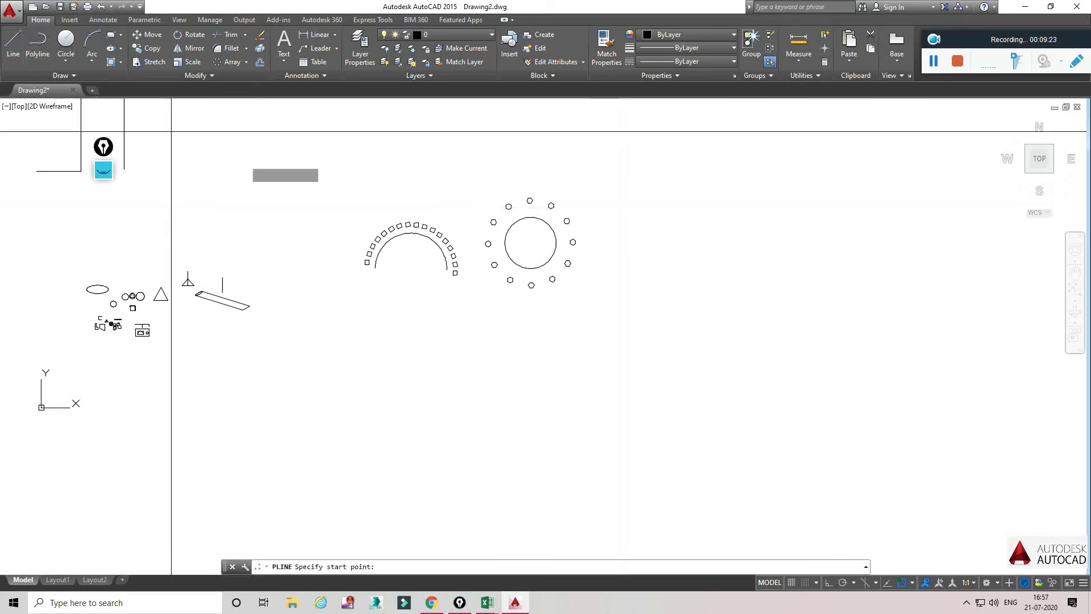
left_click(723, 176)
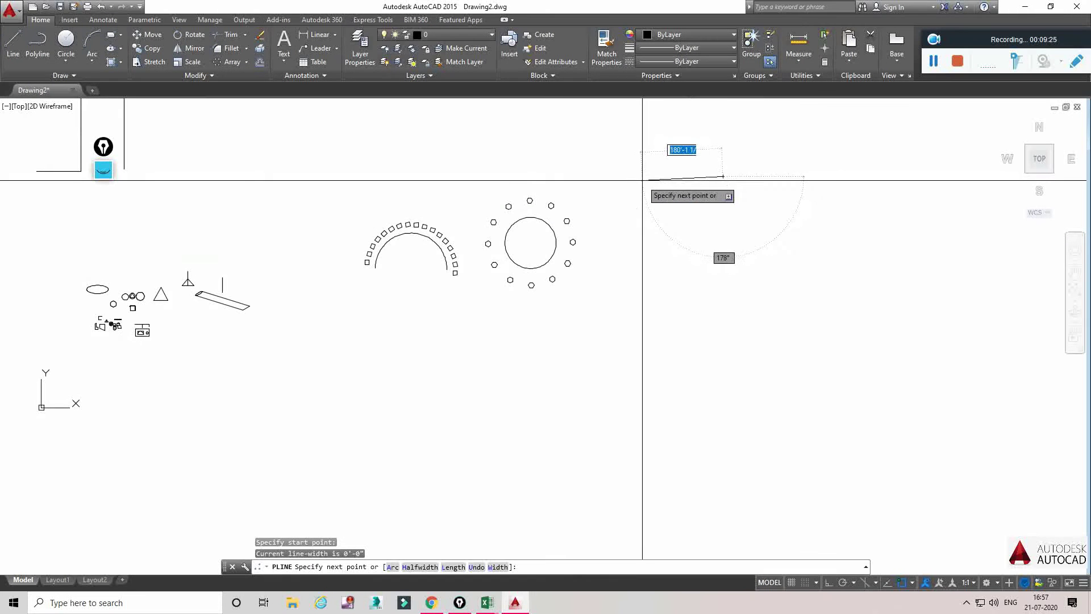
left_click(829, 583)
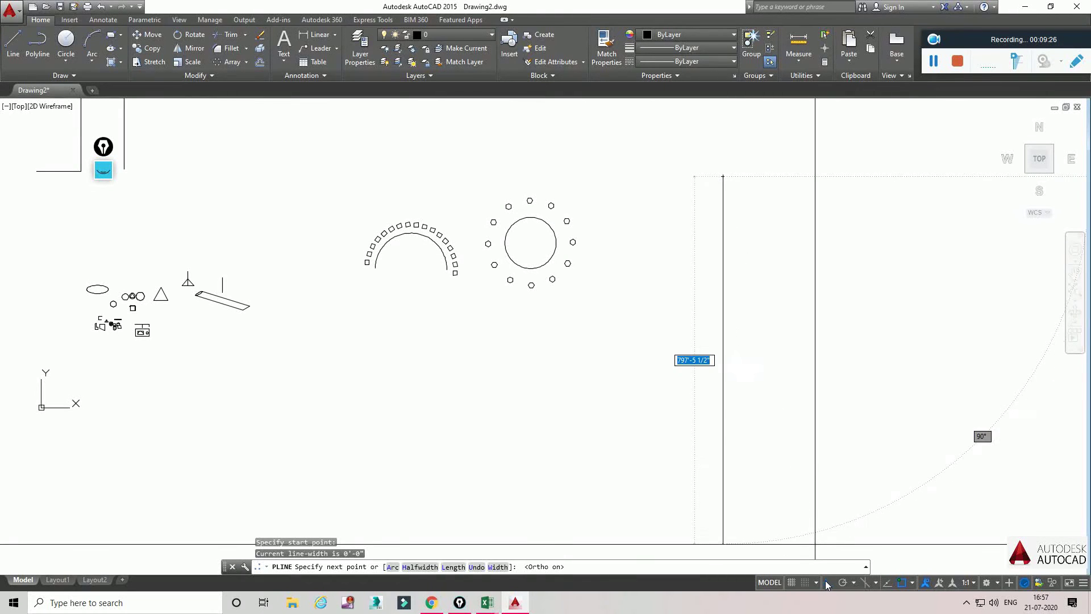
left_click(667, 177)
left_click(686, 243)
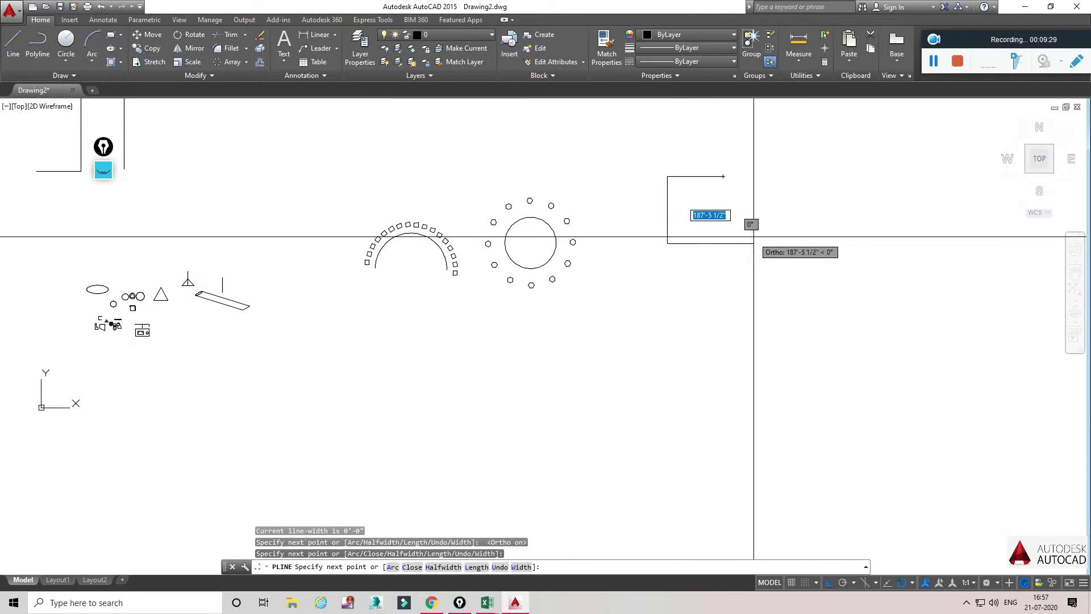
left_click(753, 236)
left_click(753, 316)
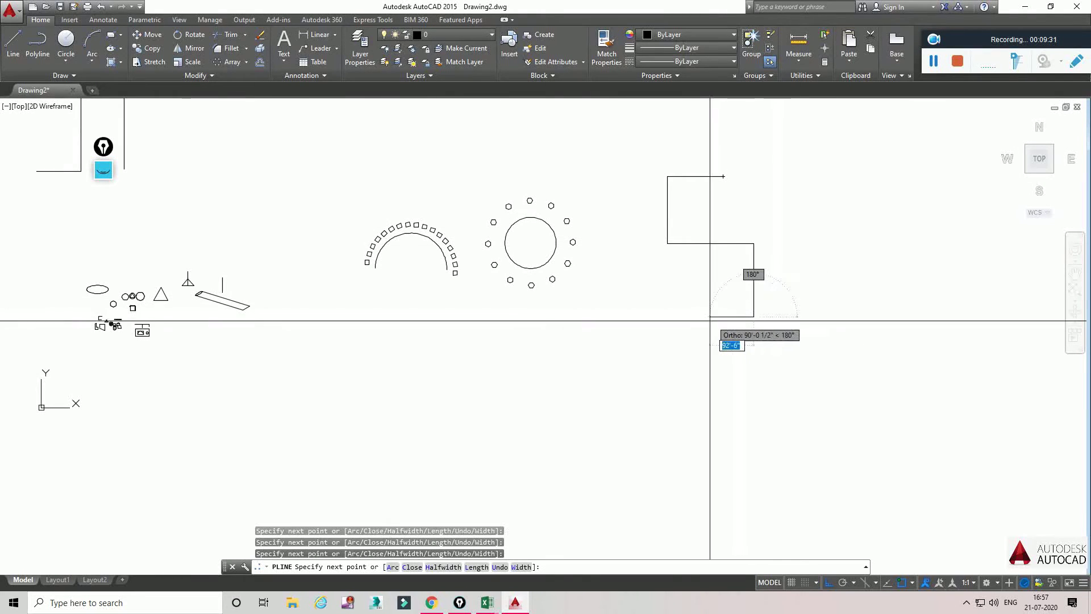
left_click(663, 313)
key("Escape")
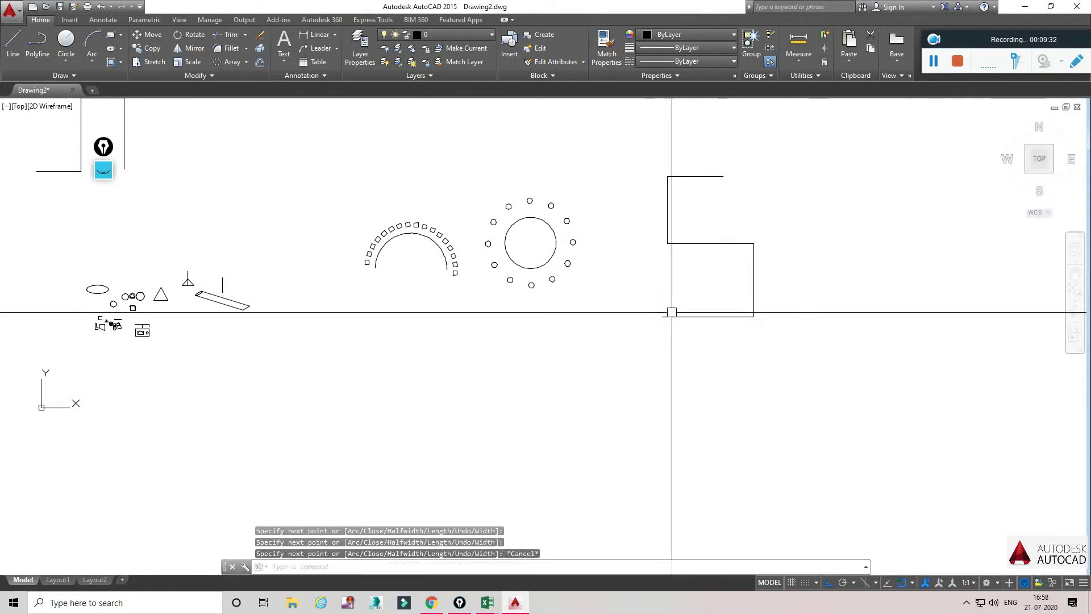
Step: Mark two outer corners of the S-shaped polyline with yellow arrows using the screen annotation pen, and hide the annotations
left_click(103, 170)
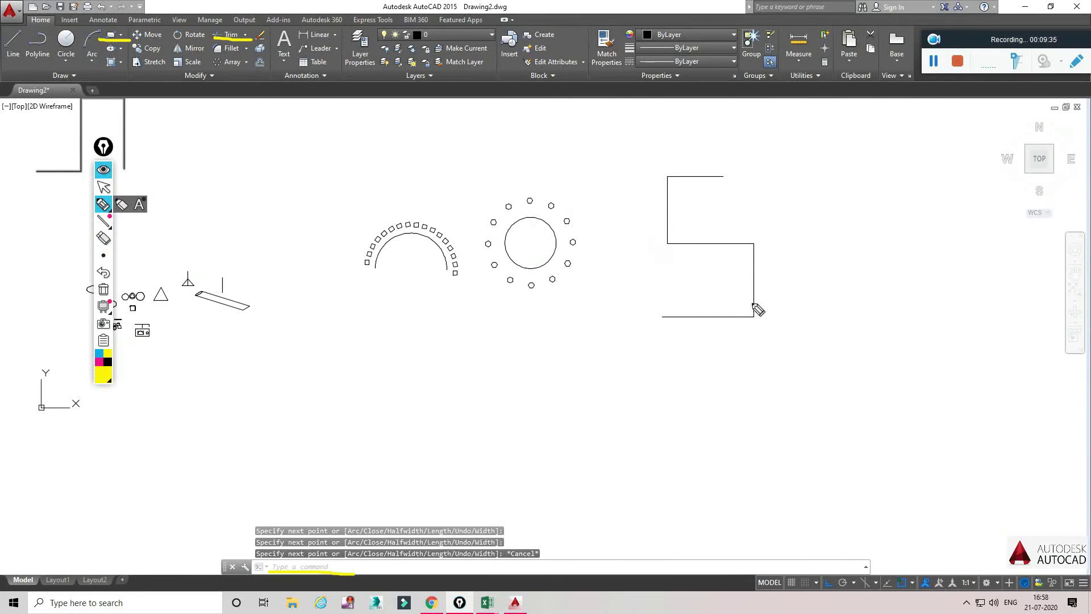
mouse_move(778, 231)
left_mouse_down()
mouse_move(758, 244)
mouse_move(777, 241)
left_mouse_up()
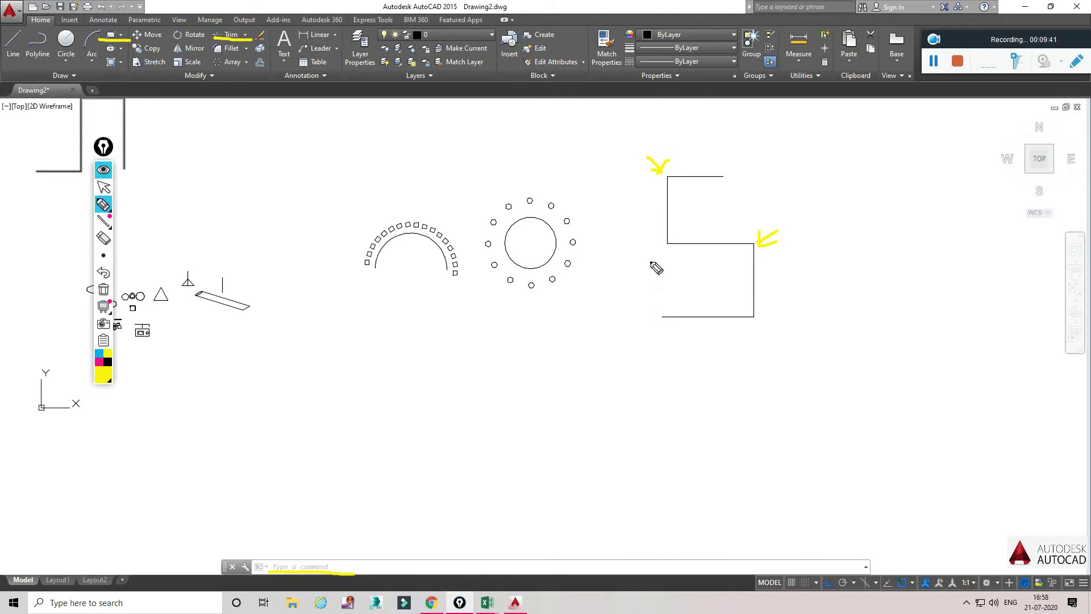
left_click(104, 171)
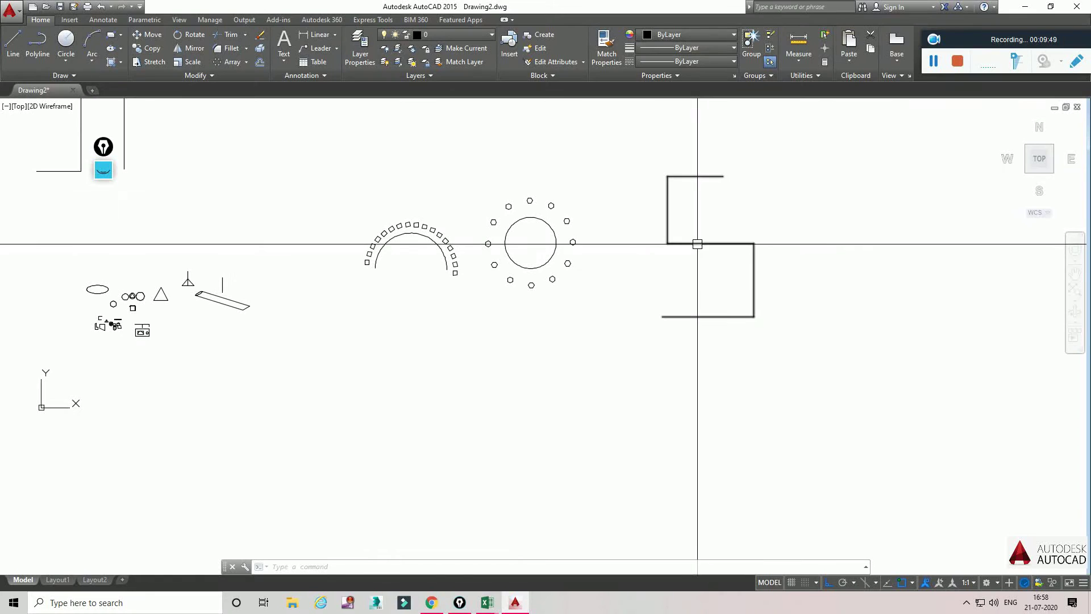
Step: Try to fillet the polyline's uppermost corner between the upper vertical and top horizontal segments using the current radius
left_click(230, 47)
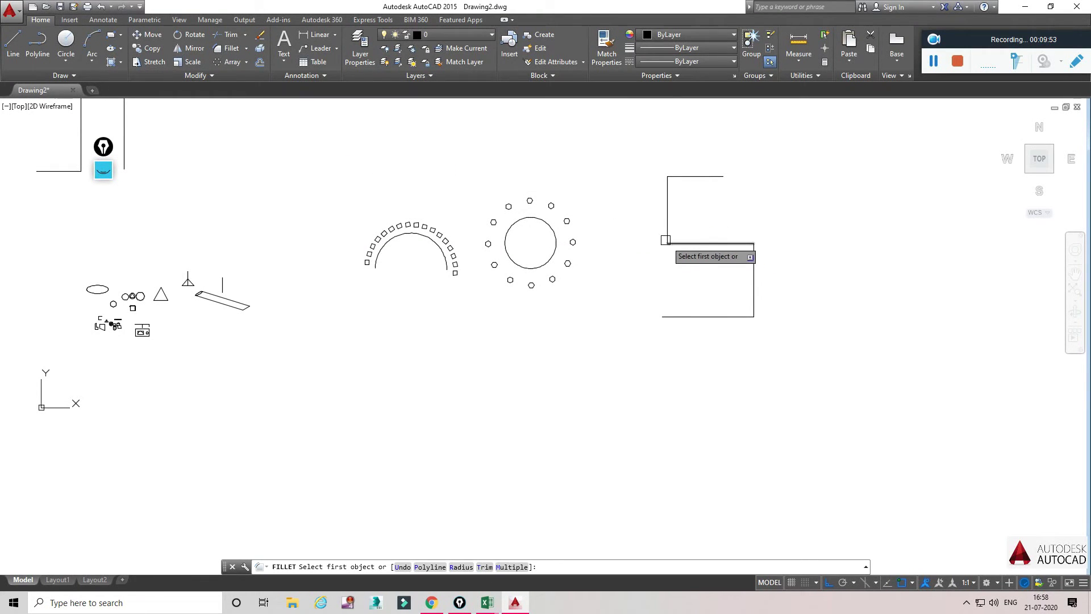
left_click(666, 181)
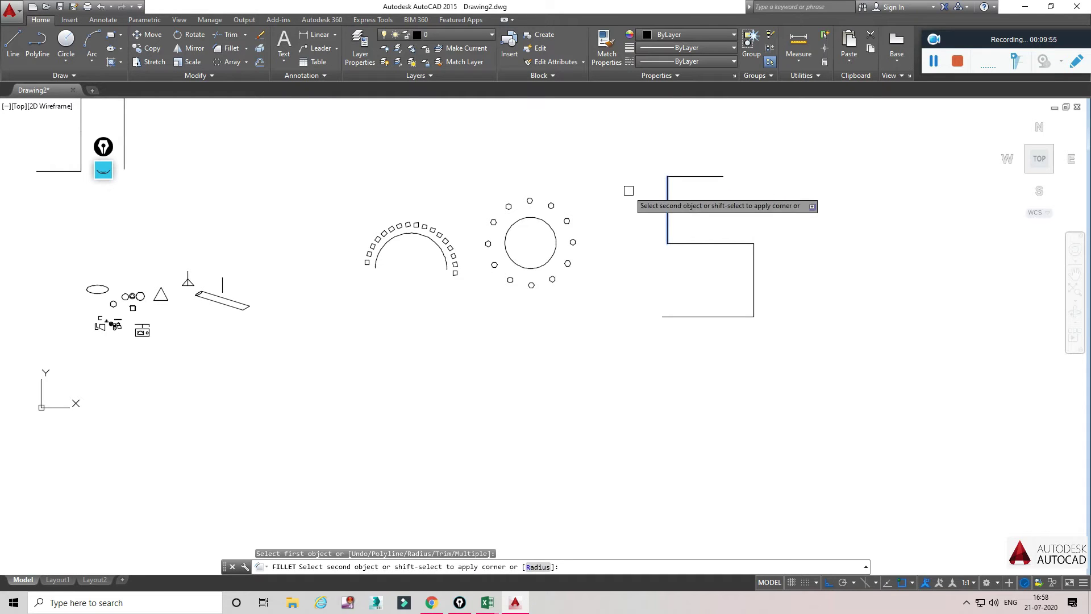
left_click(673, 177)
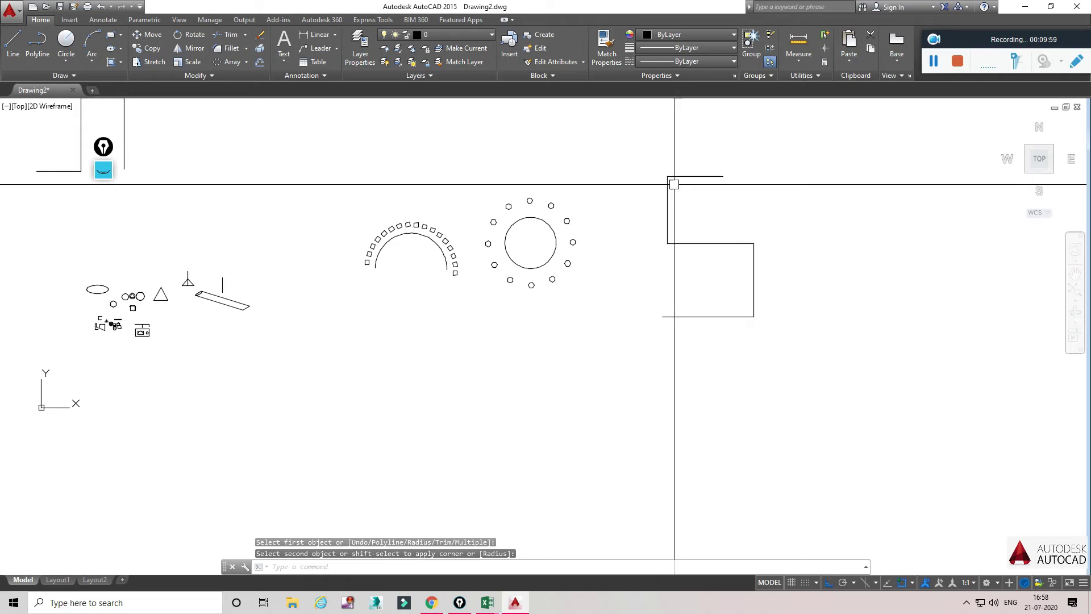
left_click(714, 243)
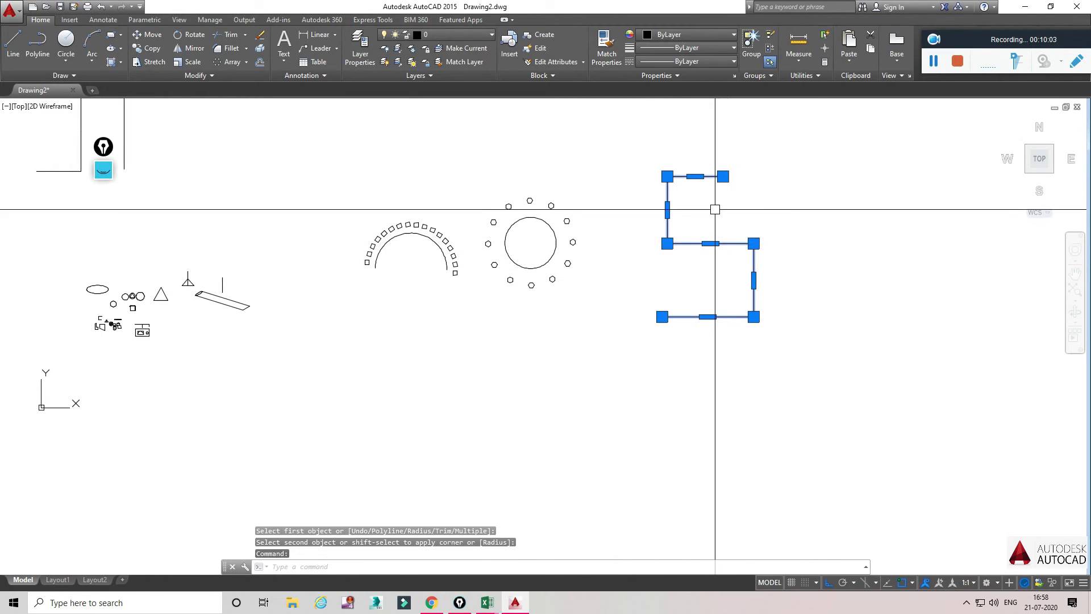
key("Escape")
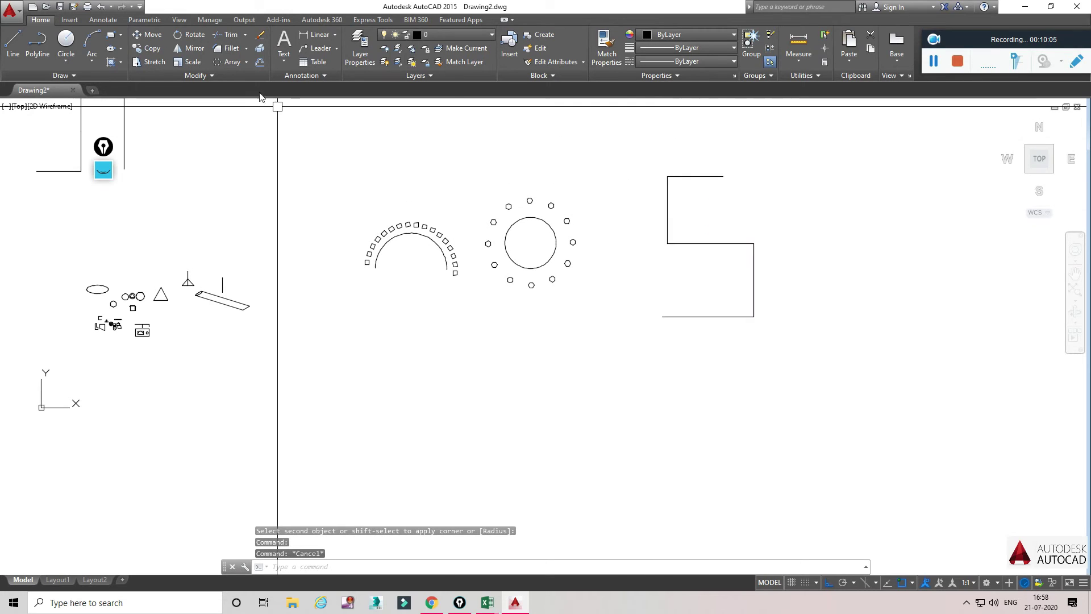
Step: Try to fillet the polyline from its upper vertical segment, entering .12 for the second object, and dismiss the save message
left_click(228, 48)
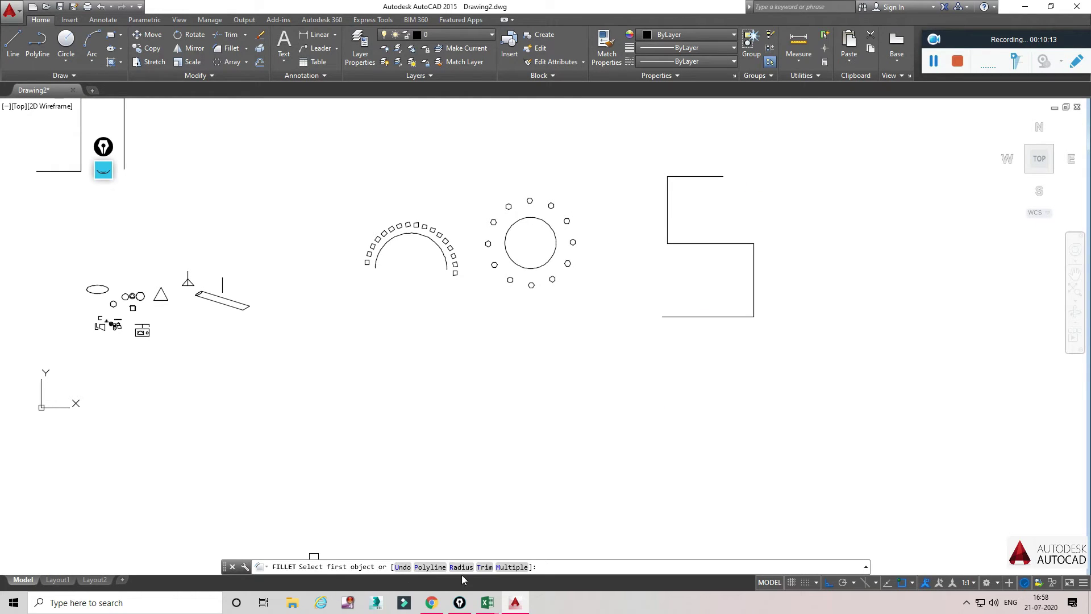
left_click(669, 188)
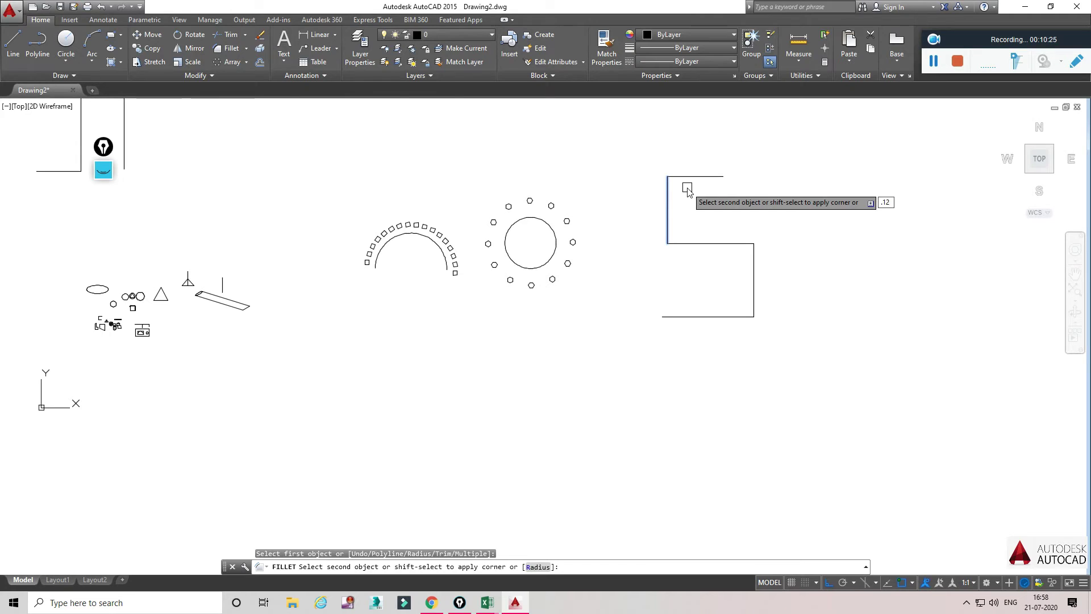
key("Return")
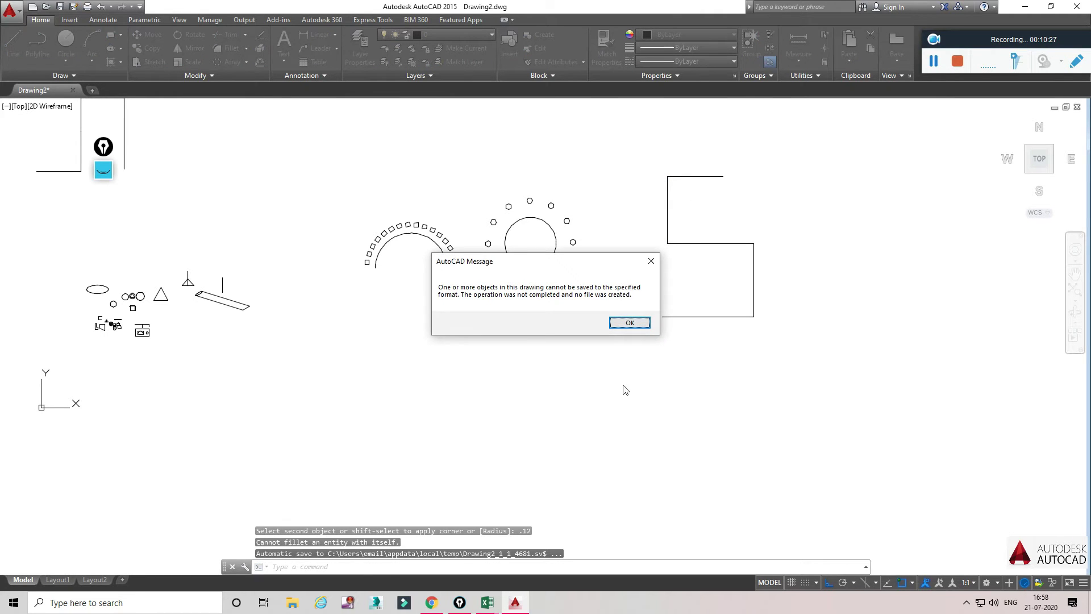
left_click(629, 322)
left_click(678, 176)
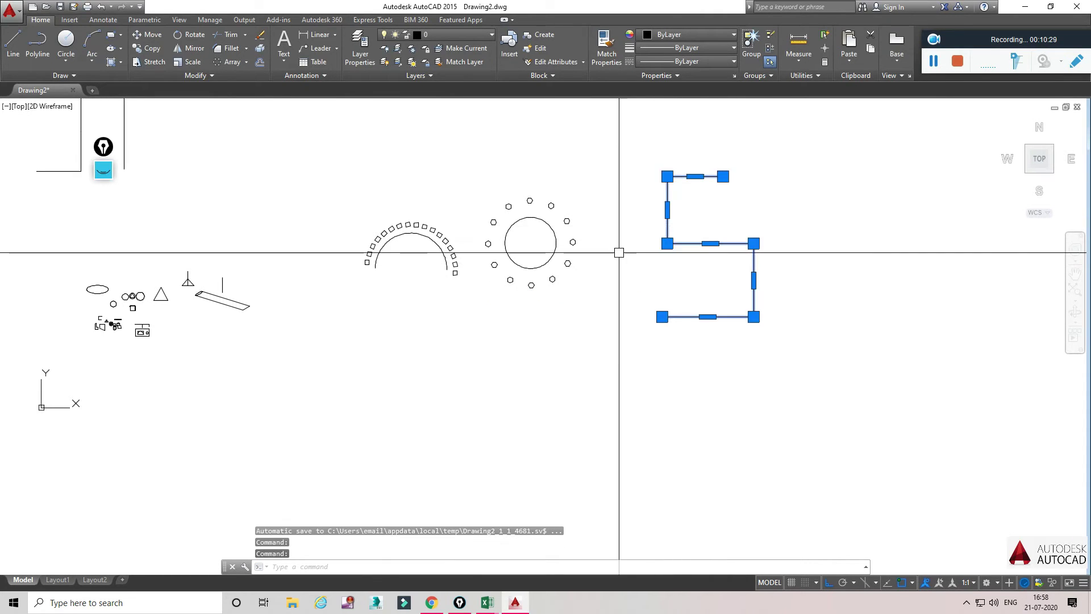
key("Escape")
key("Escape")
key("Escape")
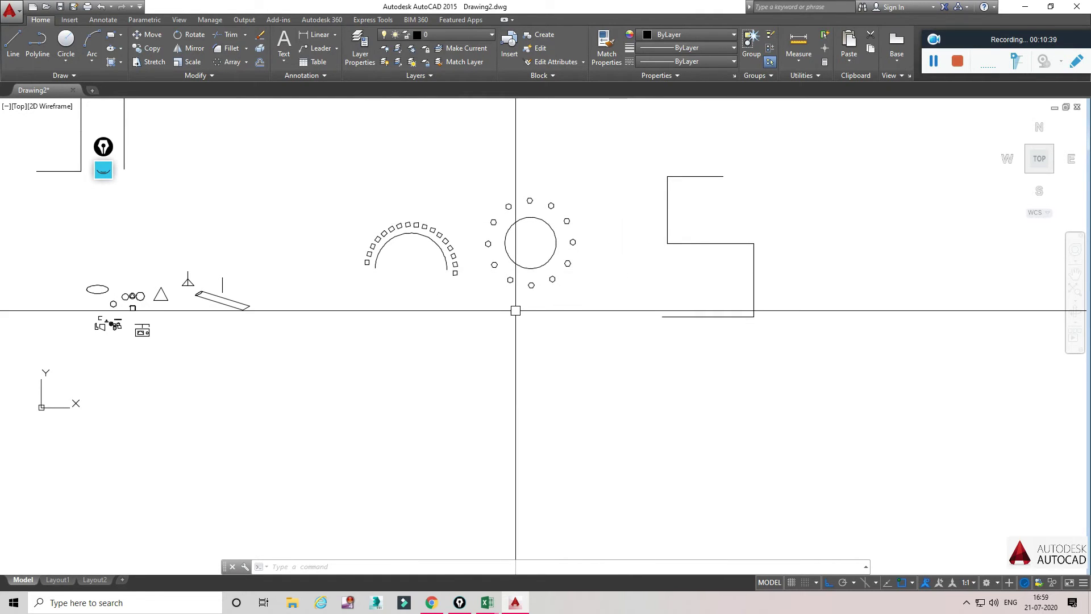
key("Return")
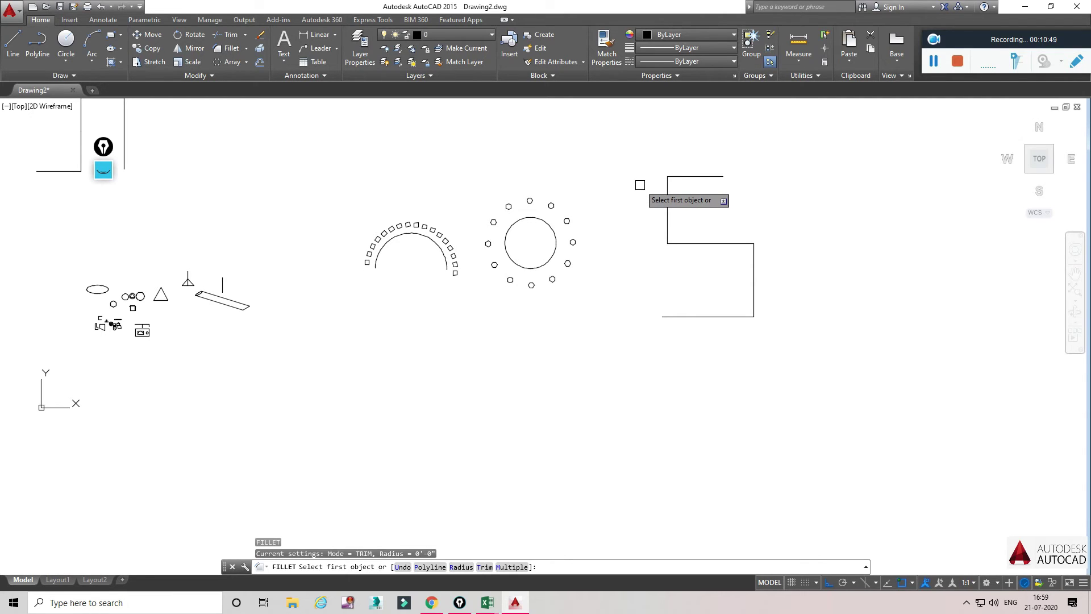
key("Return")
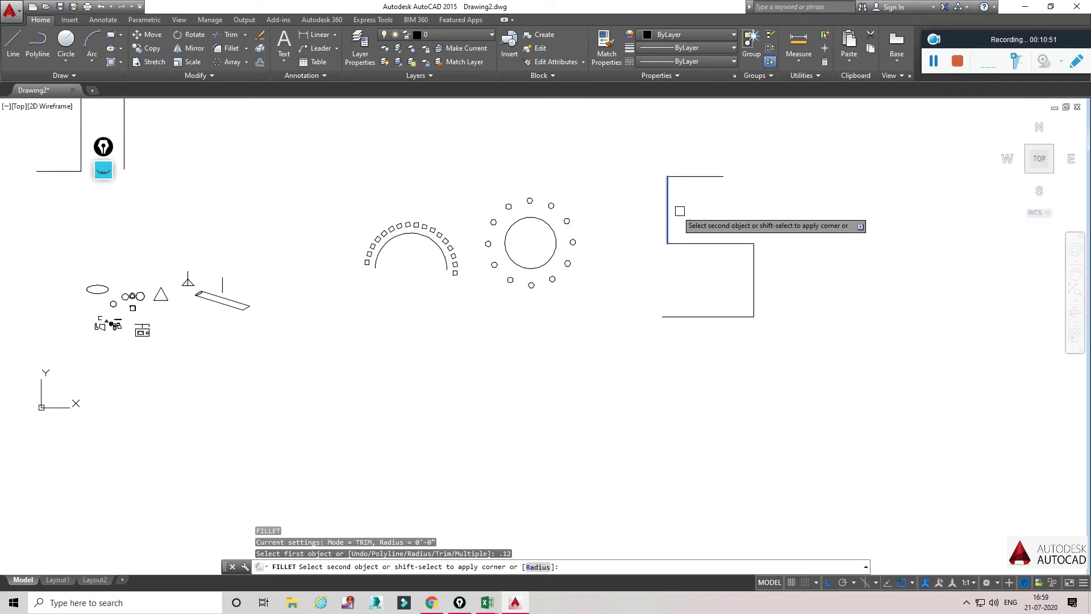
key("Escape")
key("Escape")
key("Escape")
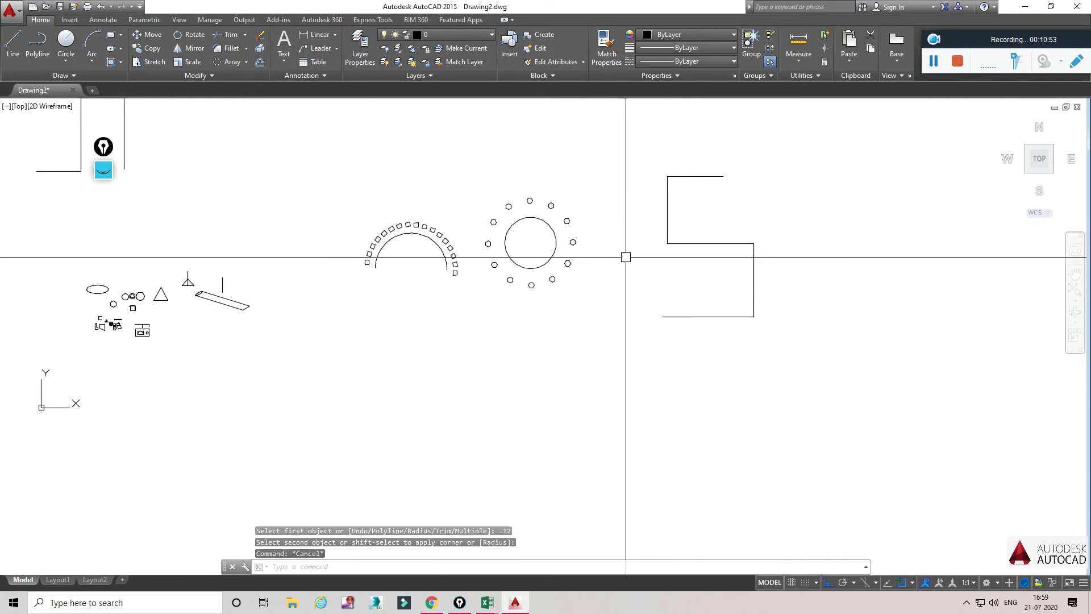
Step: Fillet the corner between the polyline's upper vertical and middle horizontal segments, picking the vertical segment's two endpoints as the radius
type("F")
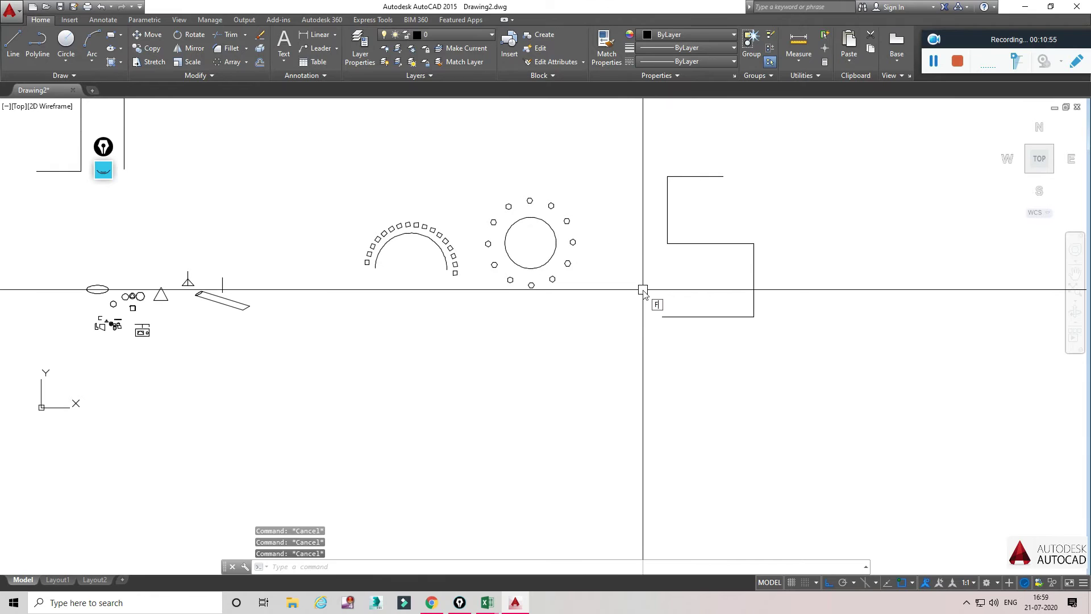
key("Return")
type("R")
key("Return")
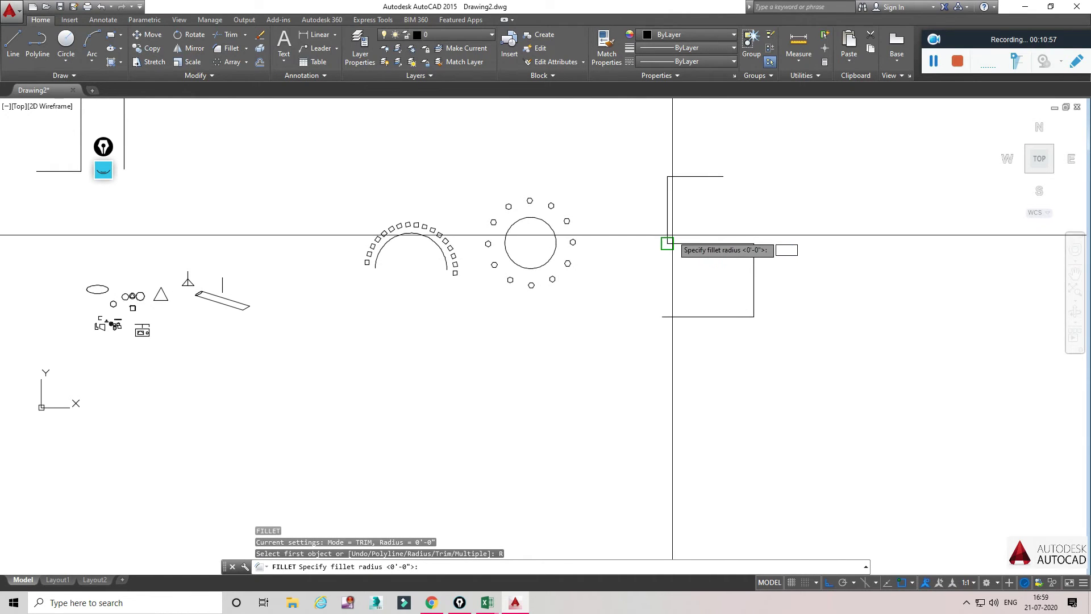
left_click(667, 176)
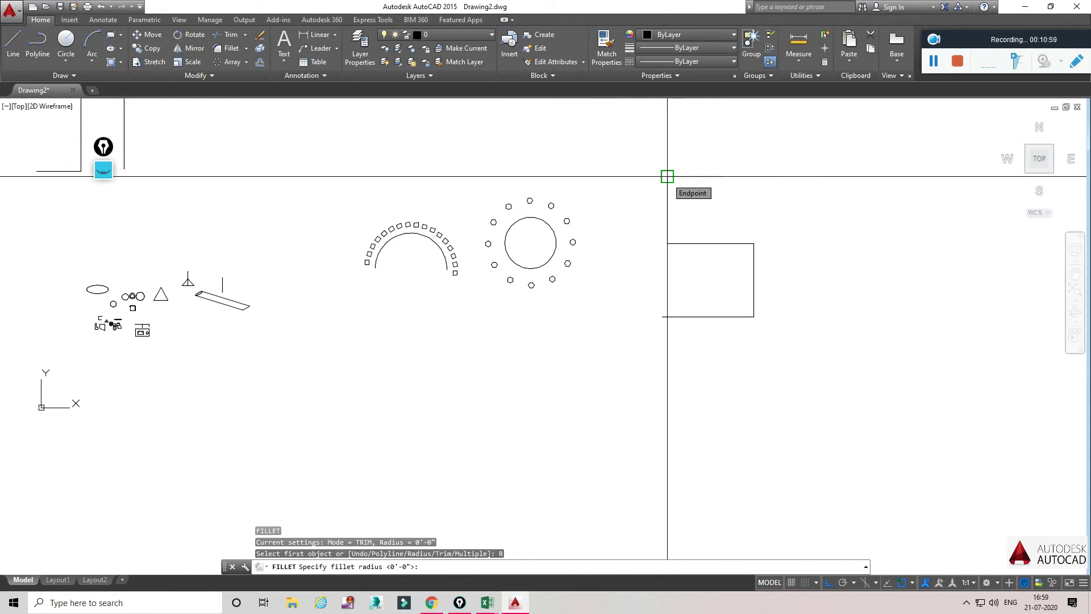
left_click(669, 243)
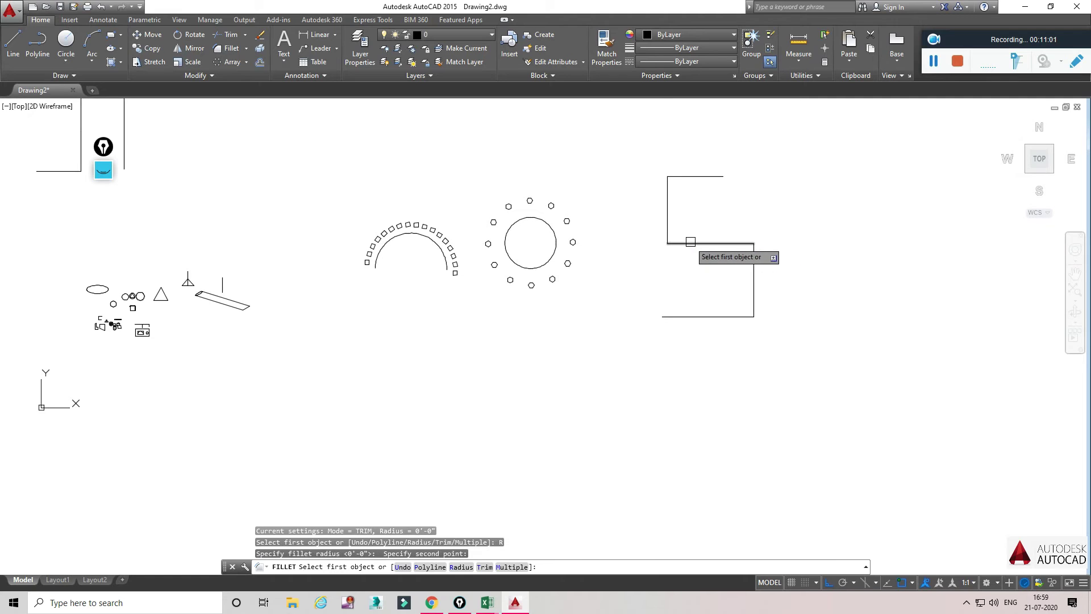
left_click(689, 243)
left_click(667, 222)
key("Escape")
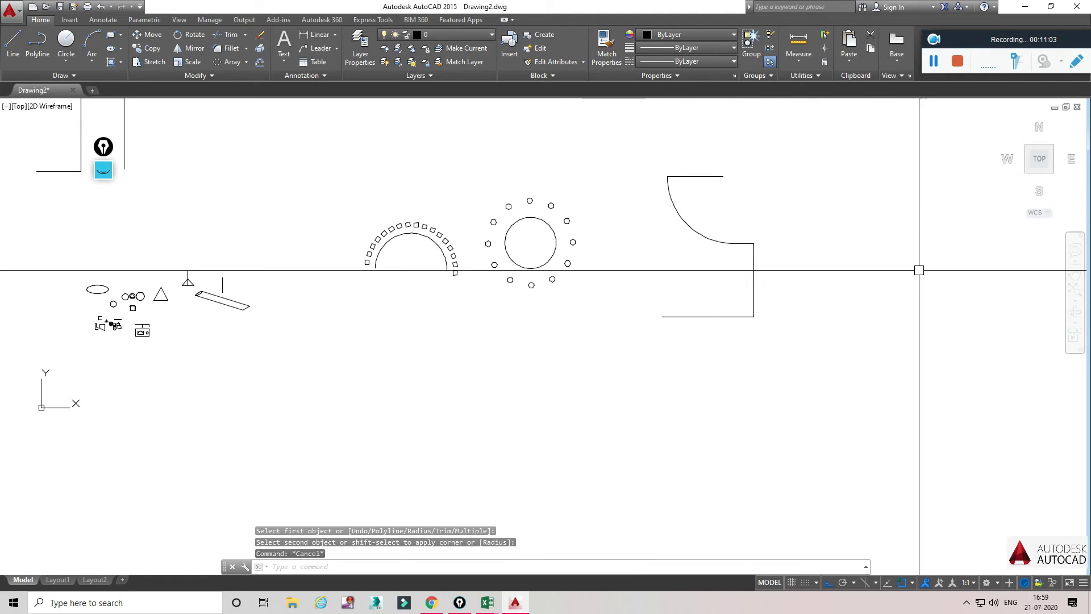
Step: Undo the last fillet on the S-shaped polyline
key("ctrl+z")
key("Escape")
key("Escape")
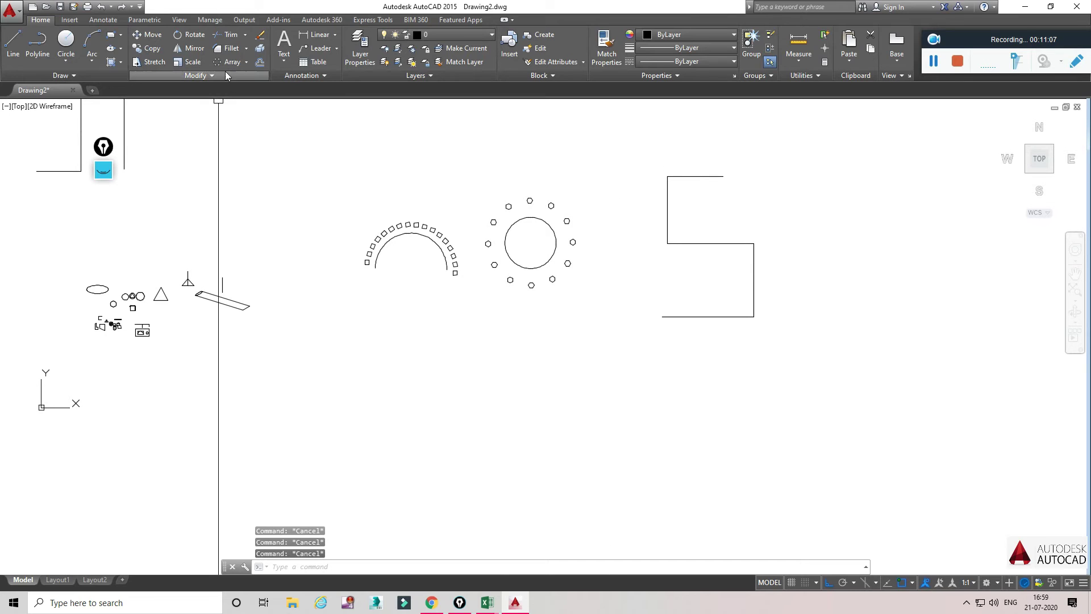
Step: Try to fillet the S-shaped polyline's uppermost corner, picking the radius from the corner along the top horizontal segment
left_click(227, 49)
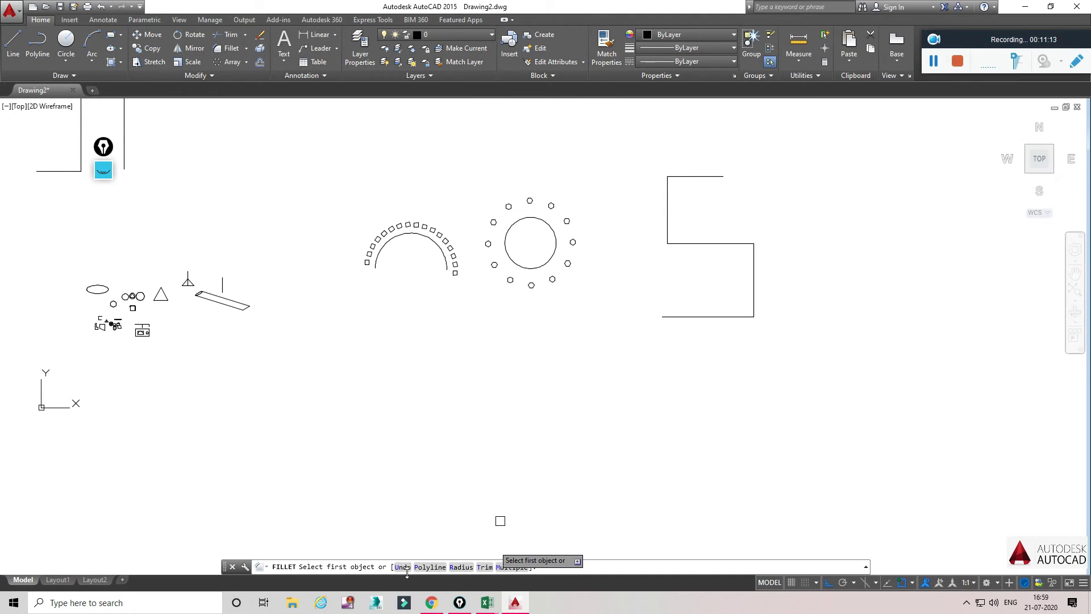
left_click(461, 567)
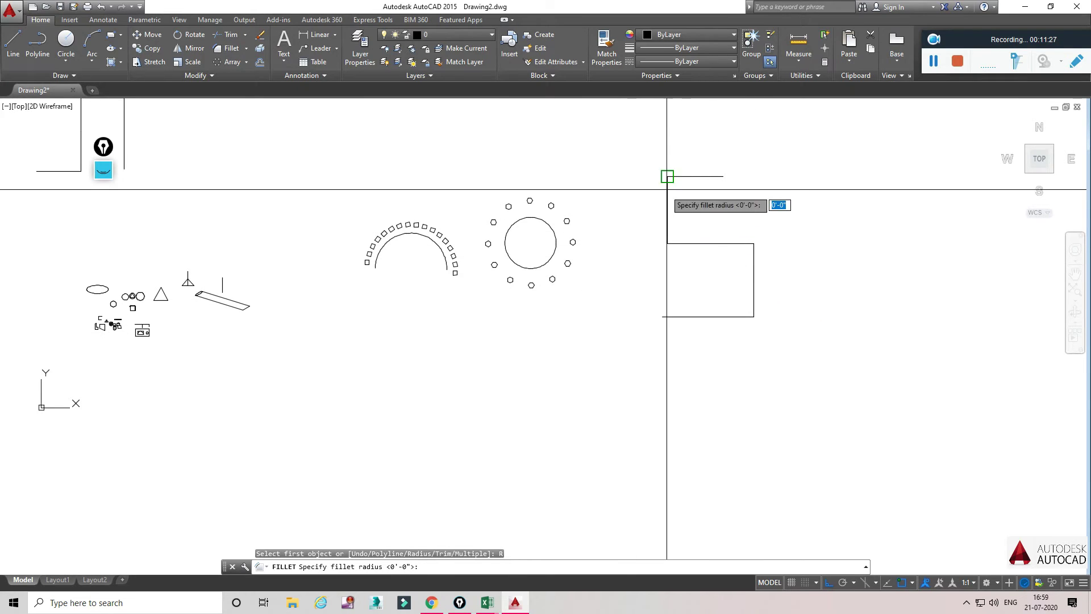
scroll(636, 154, "up", 5)
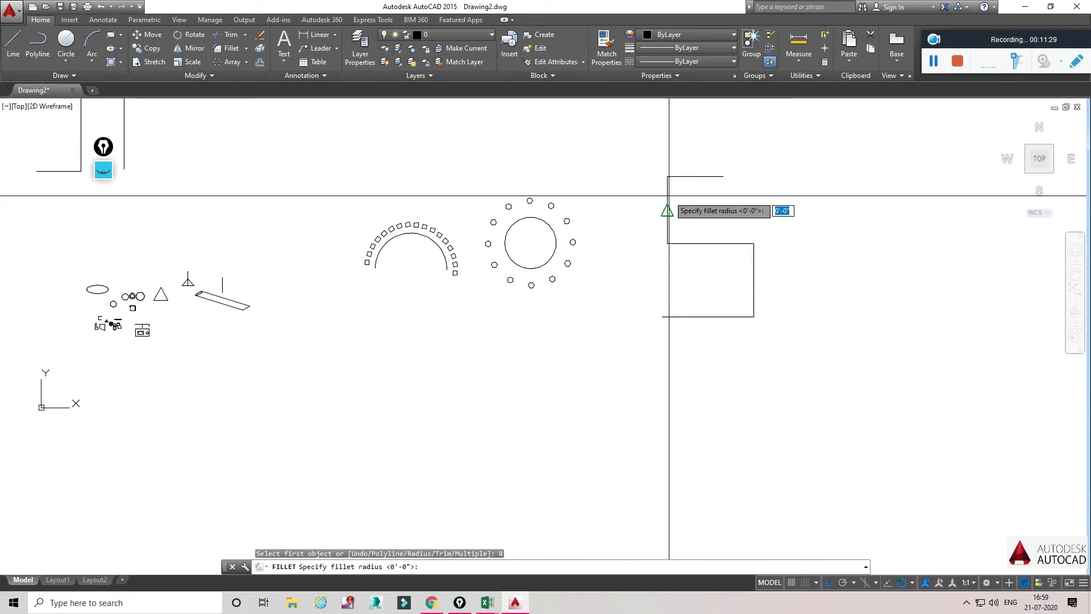
left_click(637, 154)
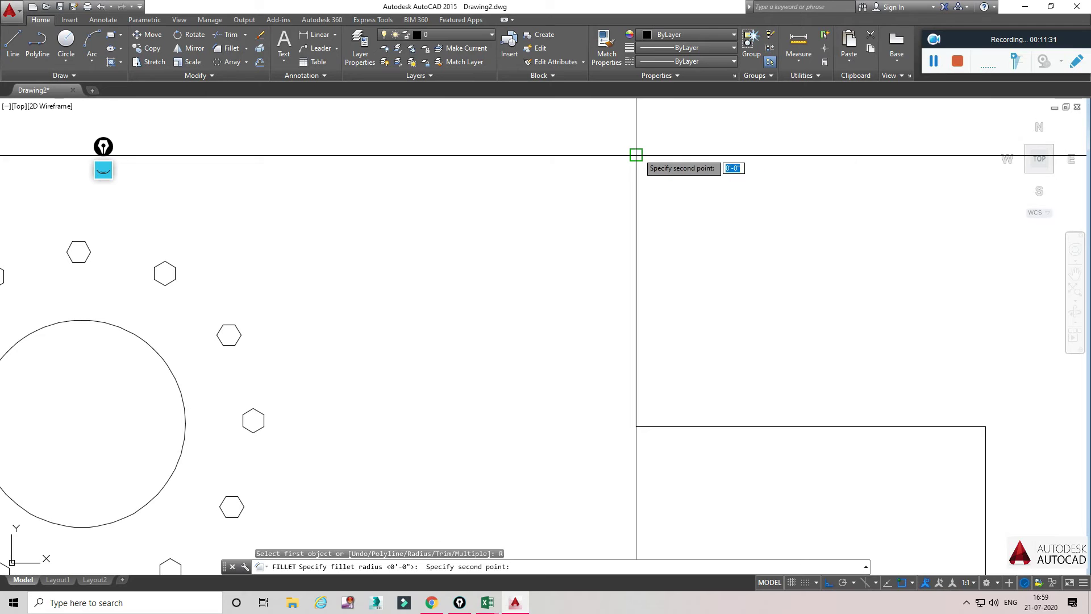
left_click(678, 155)
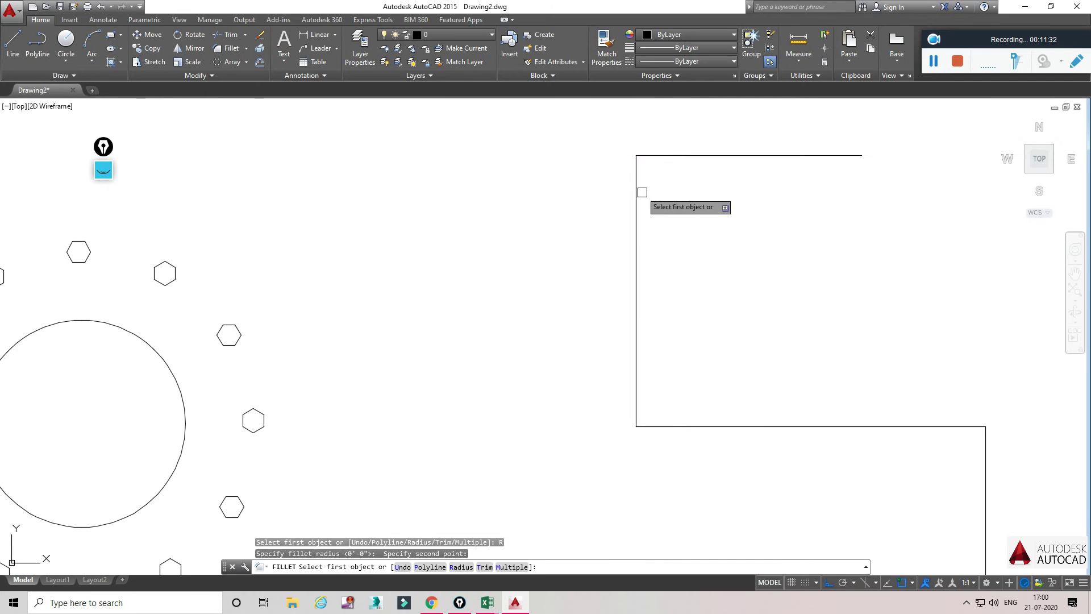
left_click(679, 156)
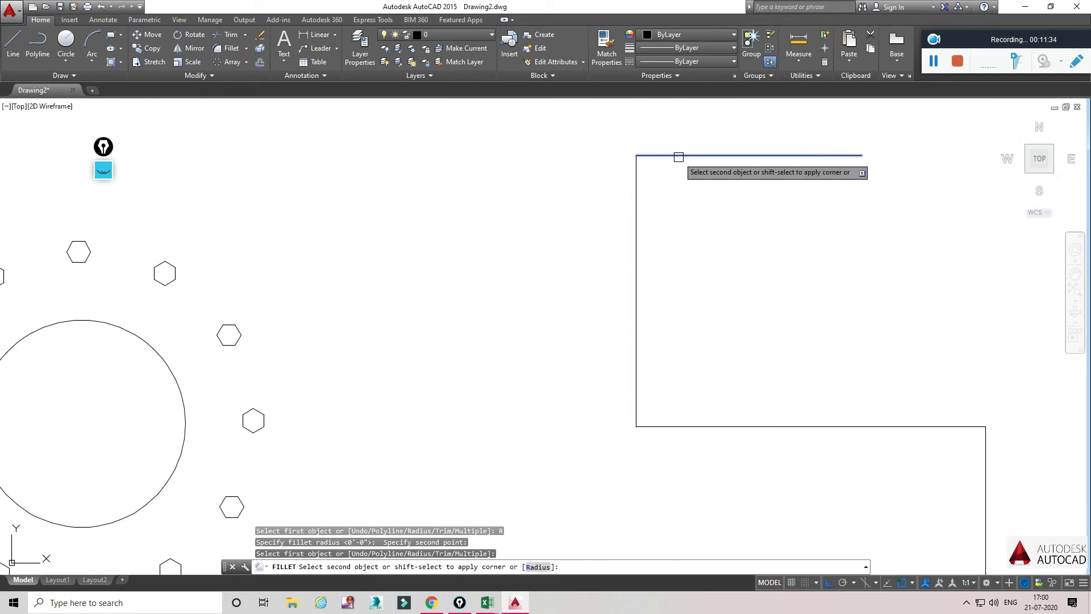
left_click(636, 200)
scroll(721, 196, "down", 2)
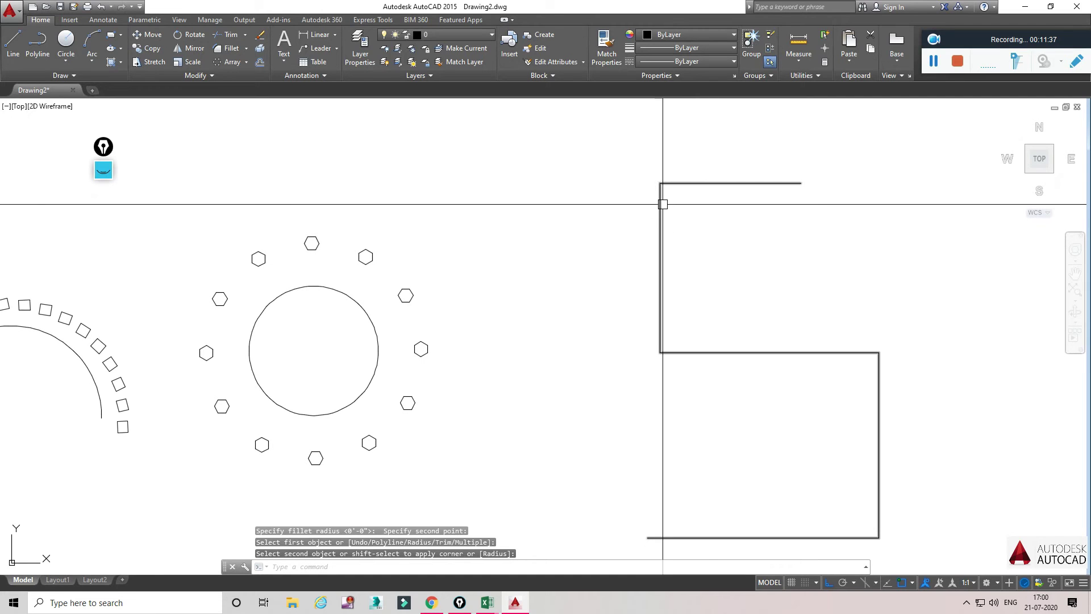
key("Escape")
key("Escape")
key("Escape")
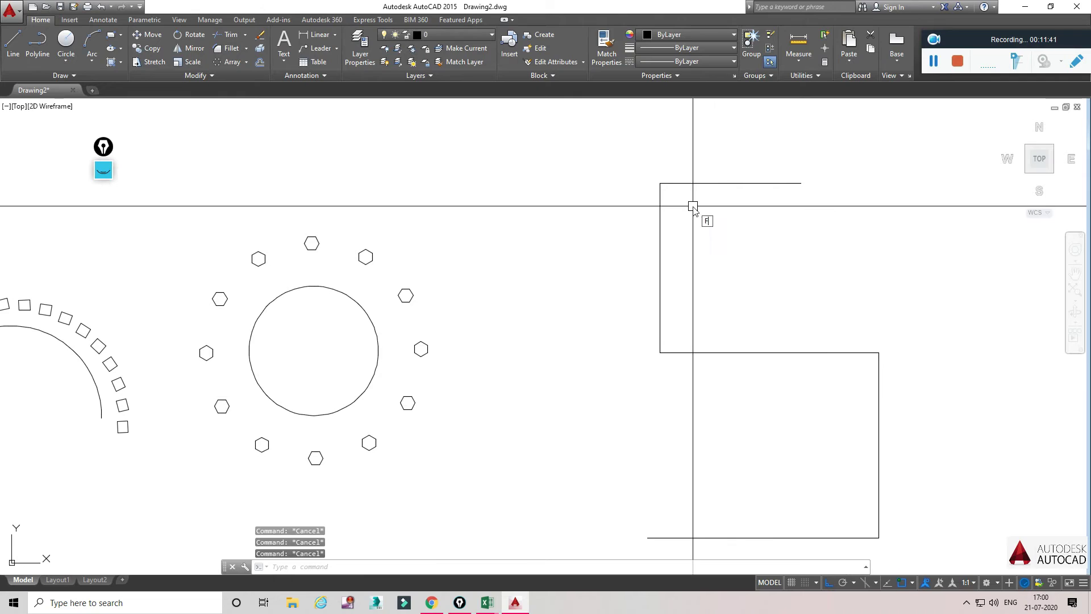
Step: Try to fillet the polyline's uppermost corner again, picking the radius from the corner down the upper vertical segment
type("f")
key("Return")
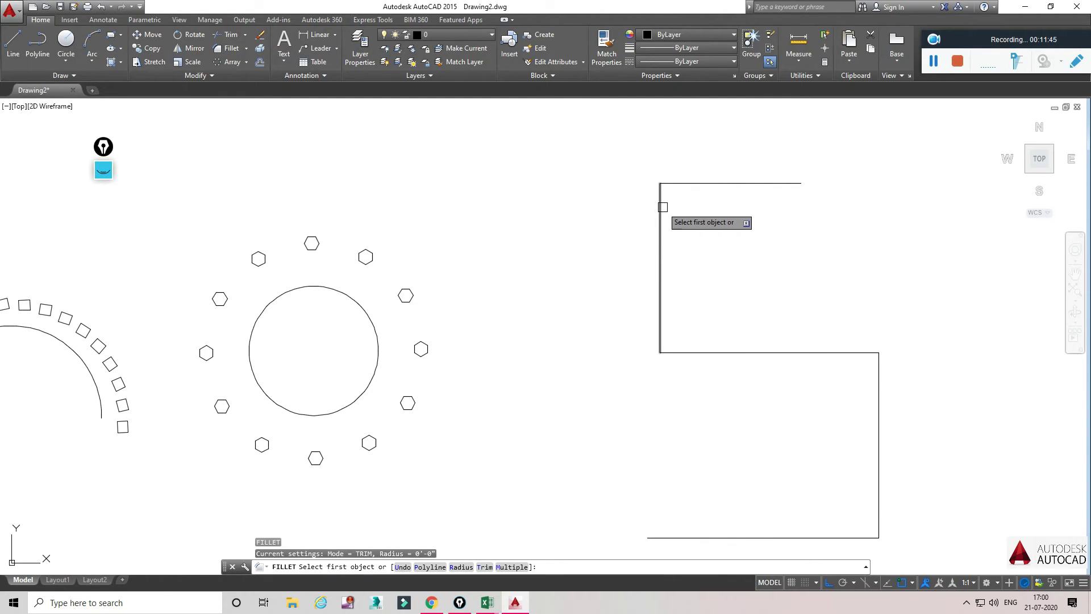
type("R")
key("Return")
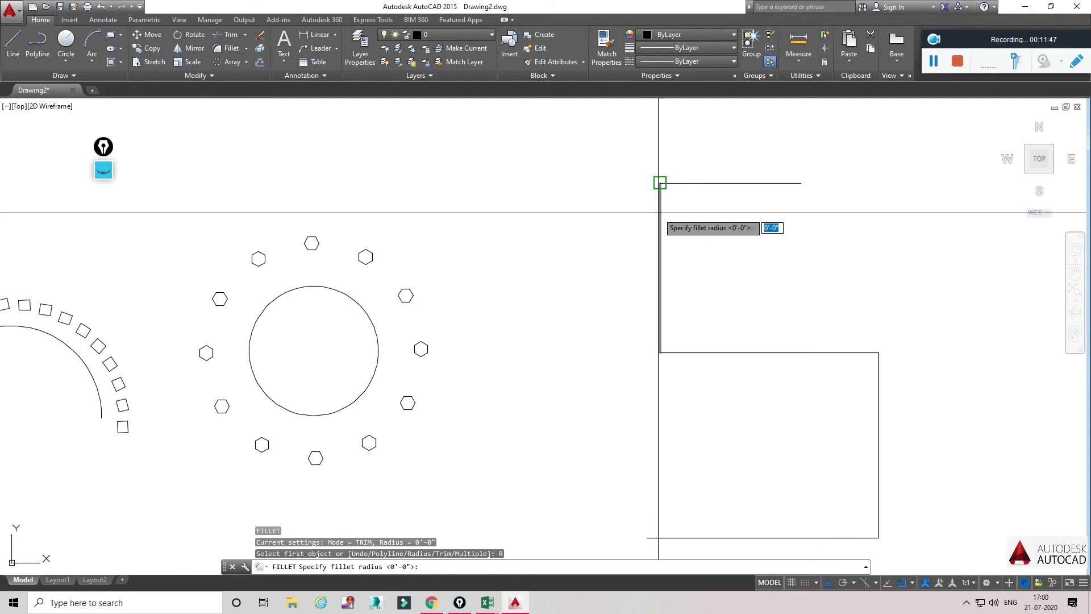
left_click(660, 188)
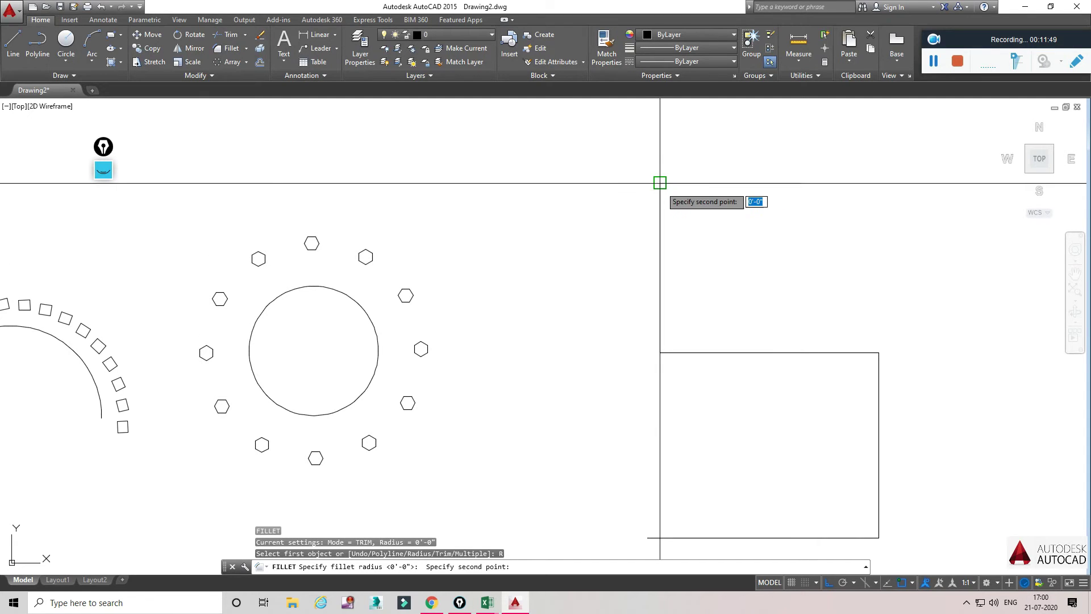
left_click(661, 212)
left_click(660, 202)
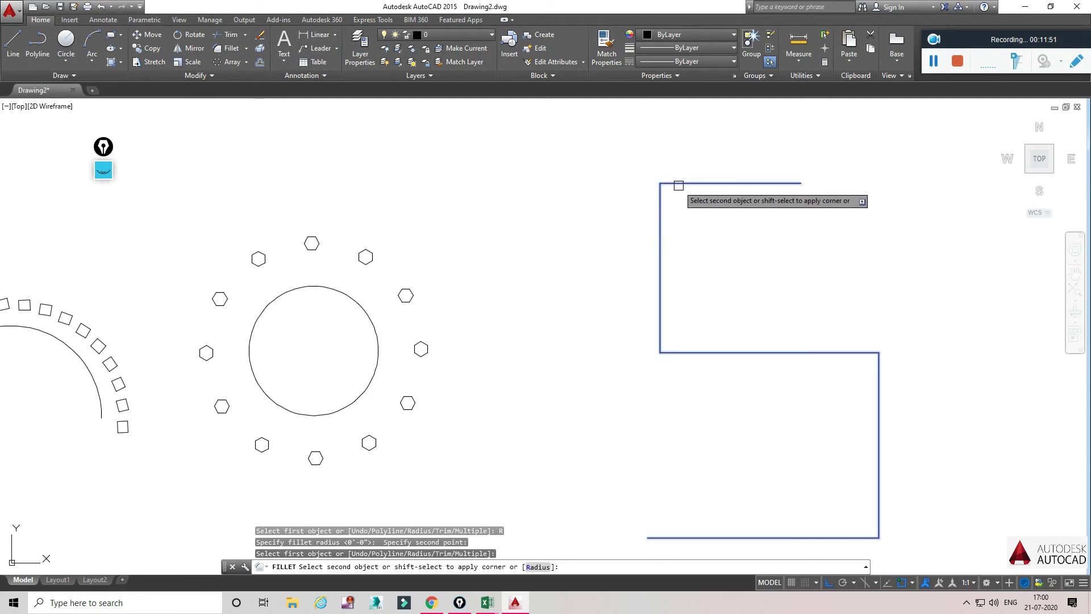
left_click(675, 182)
key("Escape")
key("Escape")
key("Escape")
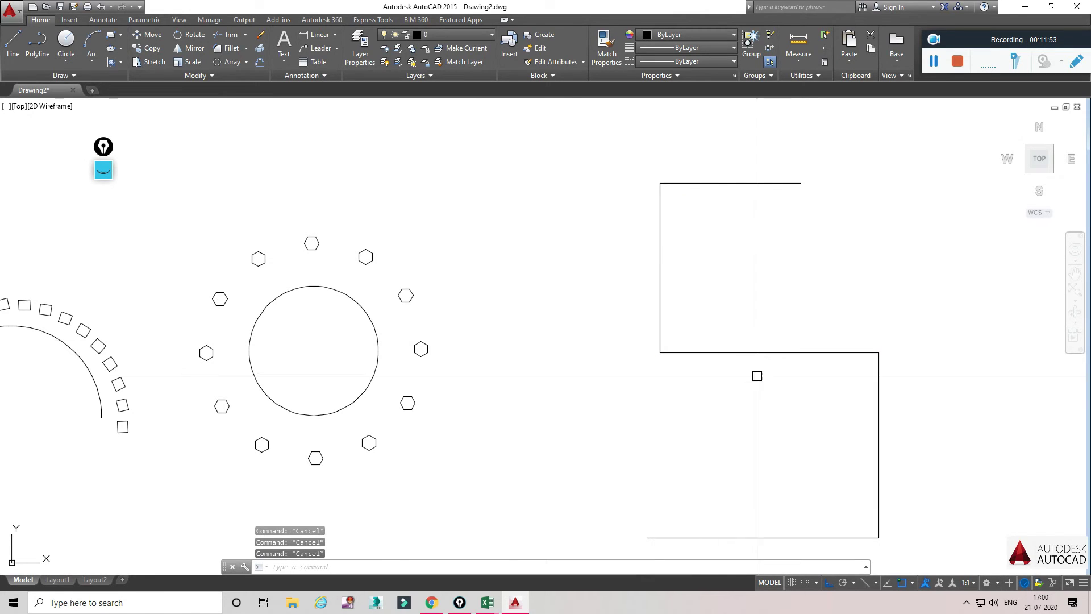
left_click(729, 354)
key("Escape")
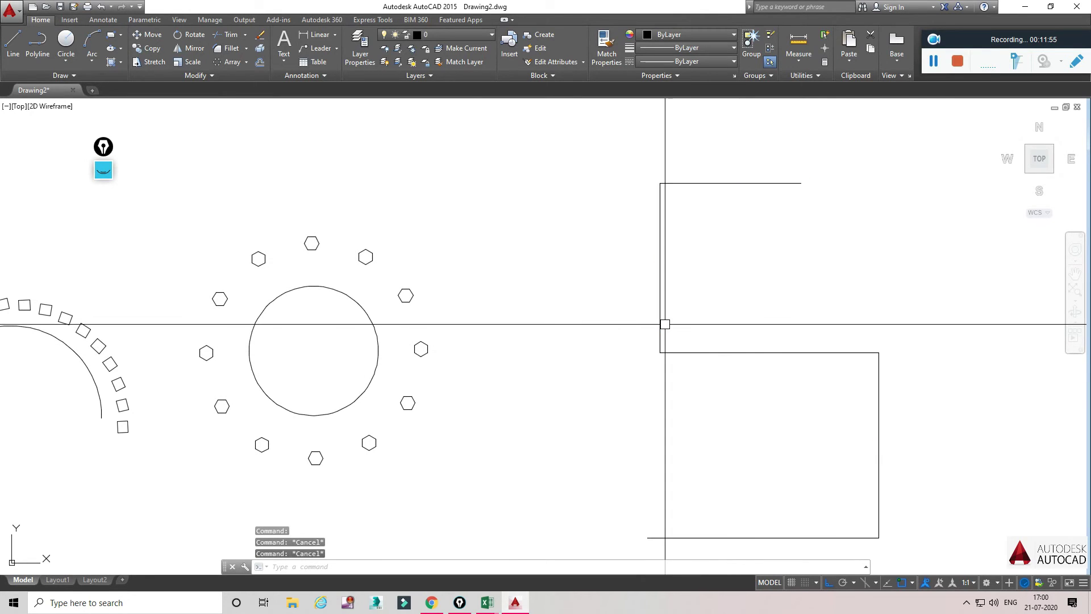
Step: Set the fillet radius to 2 and apply the fillet at the S-shaped polyline's uppermost corner
key("Return")
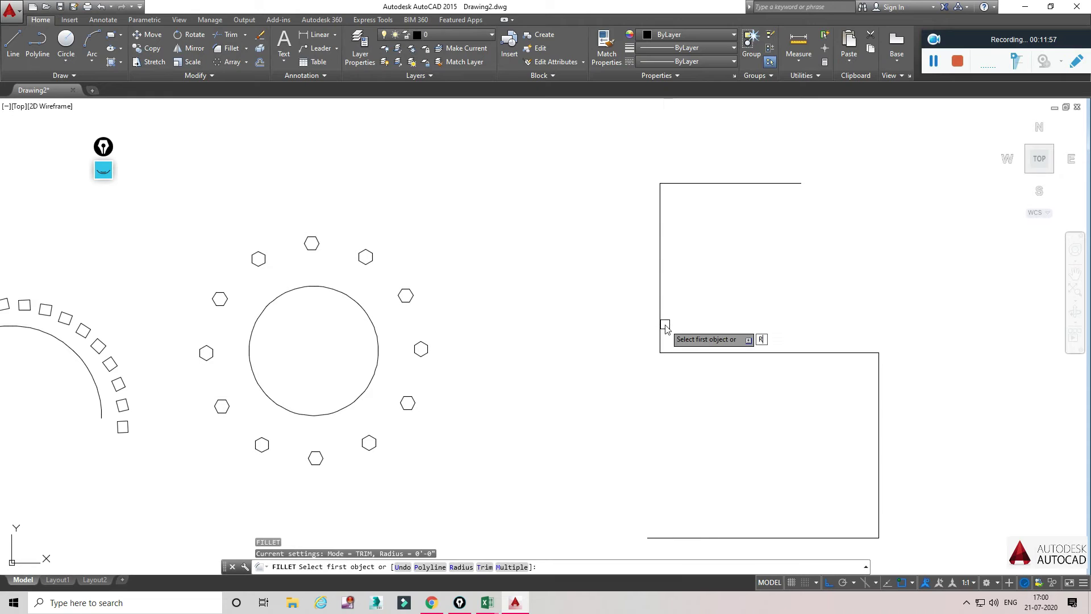
key("Return")
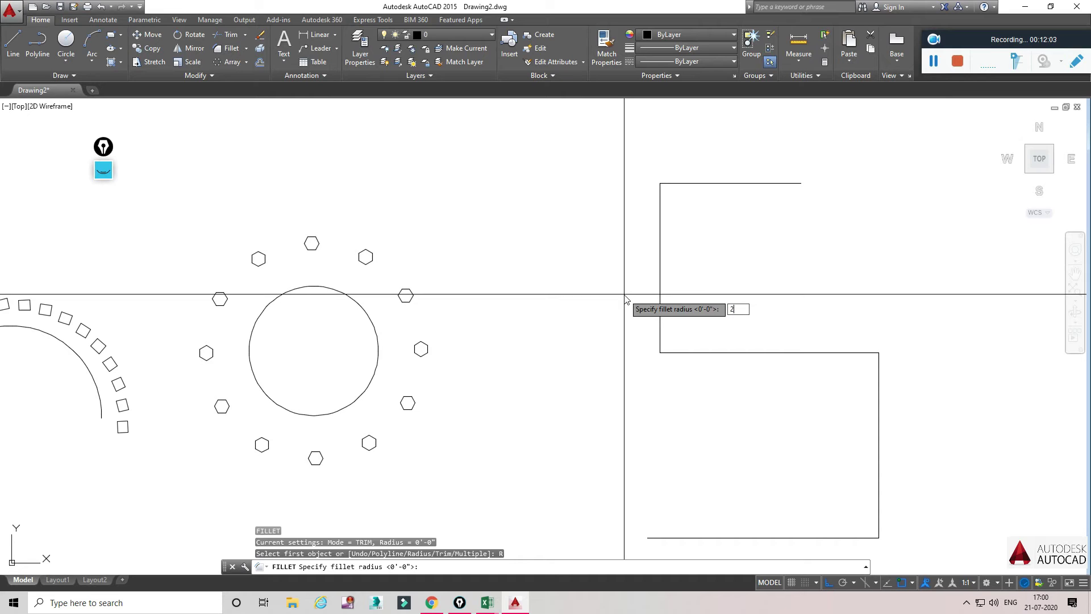
key("Return")
left_click(703, 183)
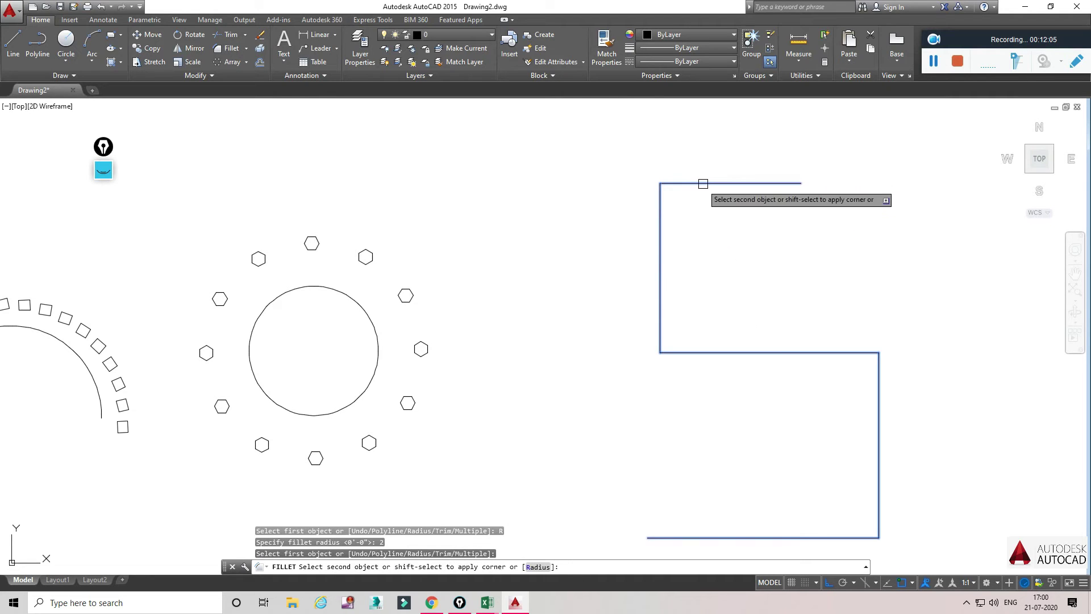
left_click(703, 184)
scroll(724, 401, "down", 4)
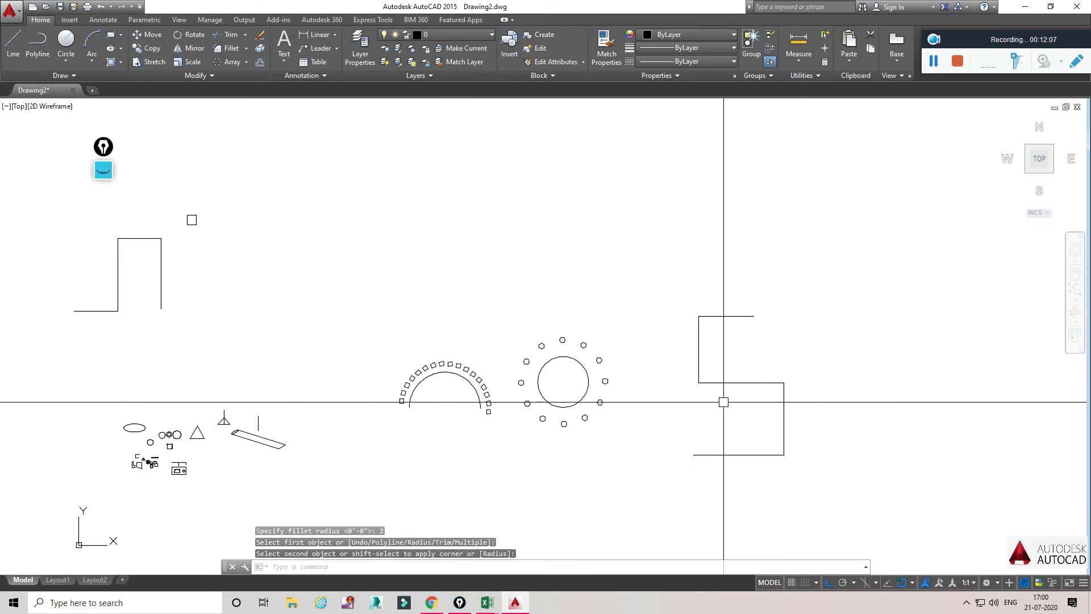
middle_click_drag(723, 394, 630, 357)
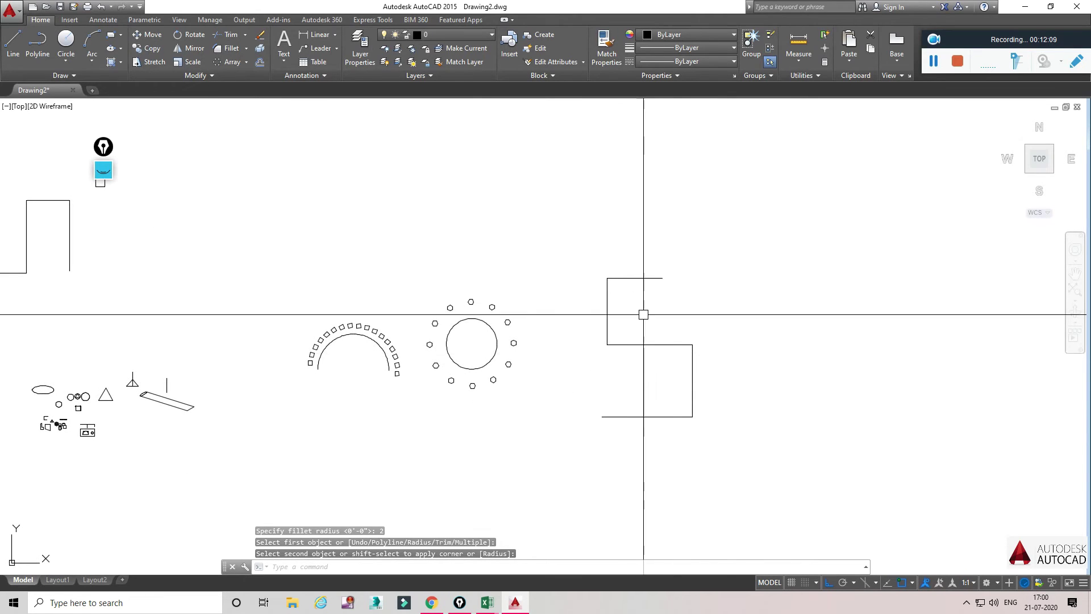
scroll(627, 321, "up", 4)
scroll(611, 303, "down", 4)
key("Escape")
key("Escape")
key("Escape")
Step: Draw a horizontal line beyond the S-shaped polyline and a vertical line down from its far end, forming a square corner
middle_click_drag(611, 337, 394, 375)
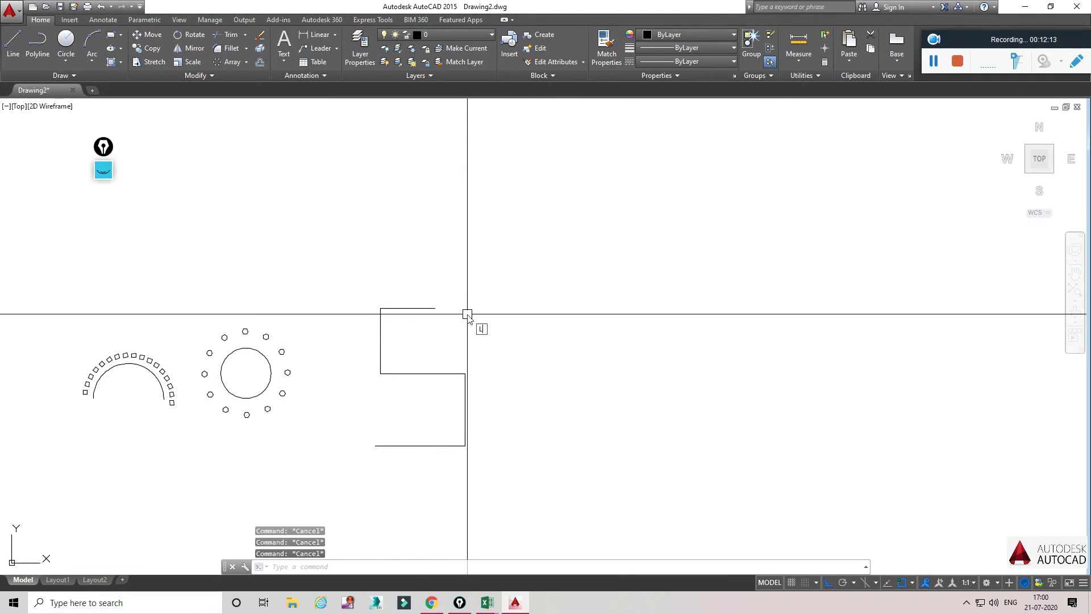
key("Return")
left_click(525, 208)
left_click(715, 208)
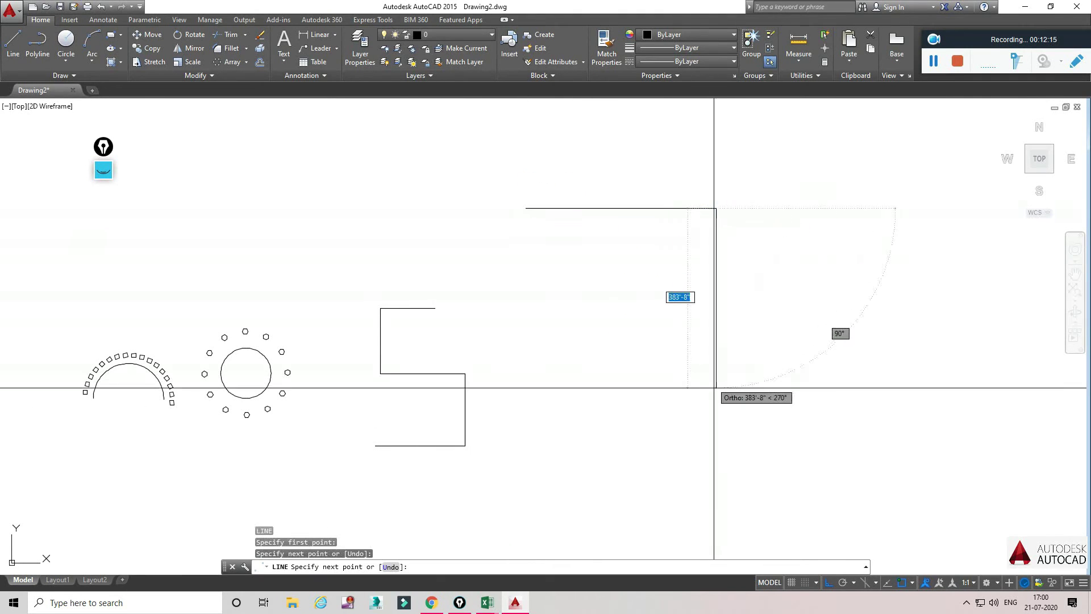
left_click(699, 368)
key("Escape")
key("Escape")
key("Escape")
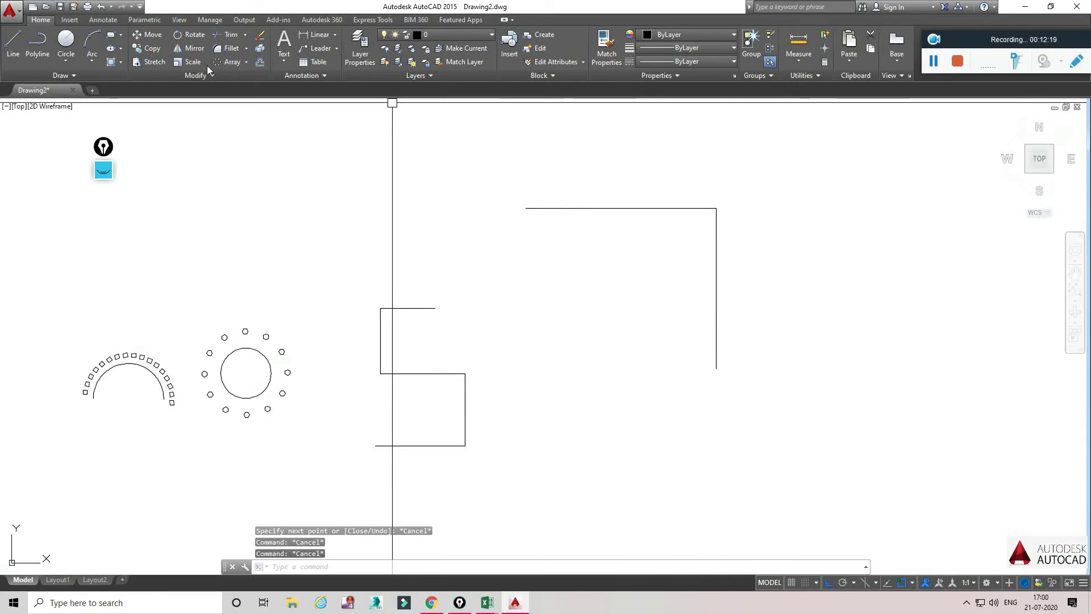
Step: Fillet the corner between the new horizontal and vertical lines, picking the radius from the corner down the vertical line
left_click(228, 48)
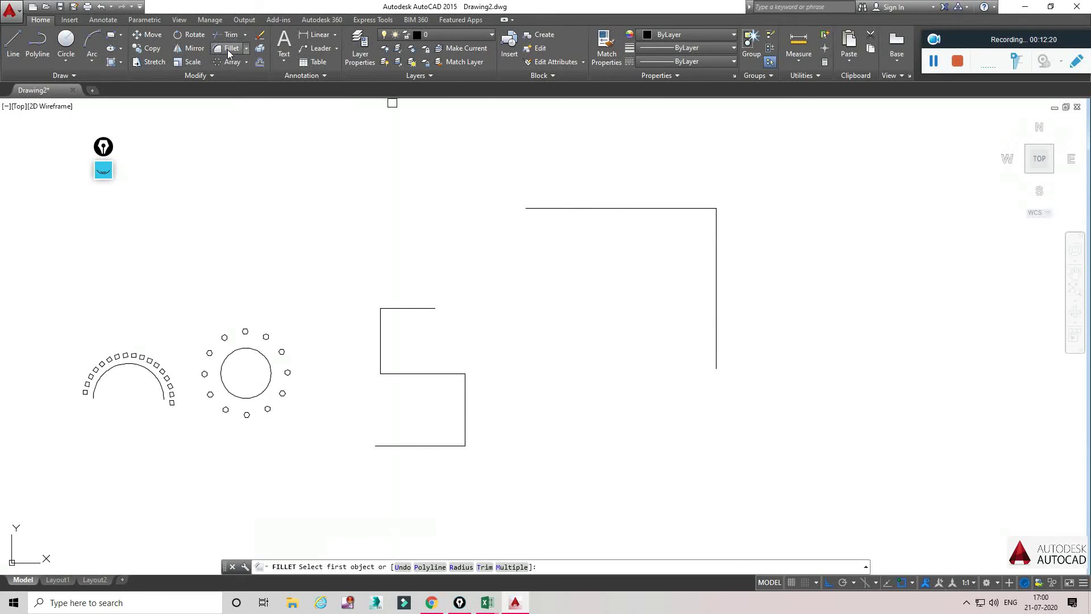
left_click(675, 209)
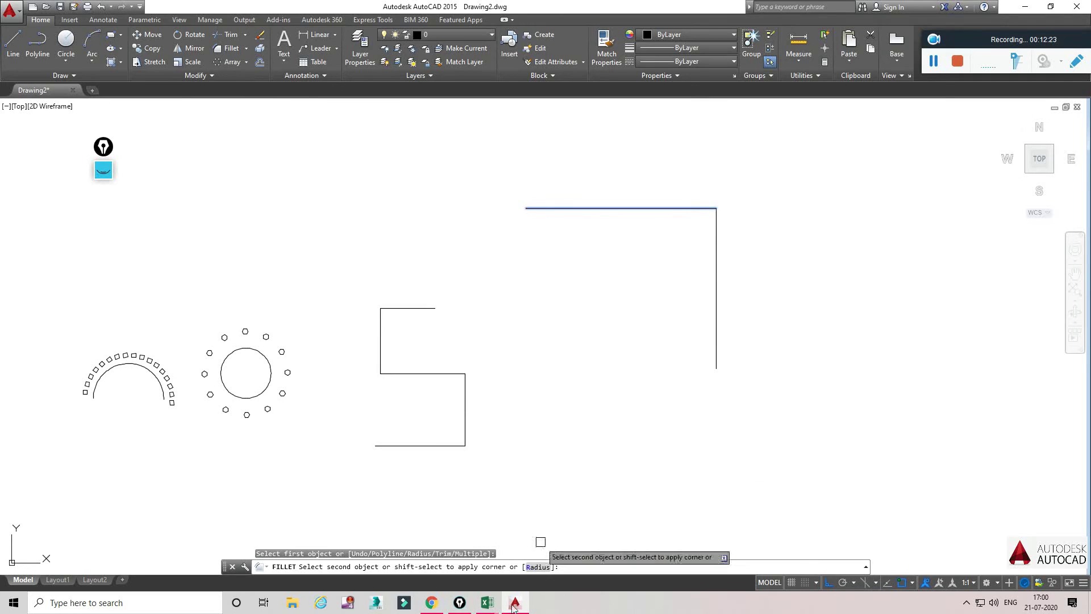
left_click(749, 259)
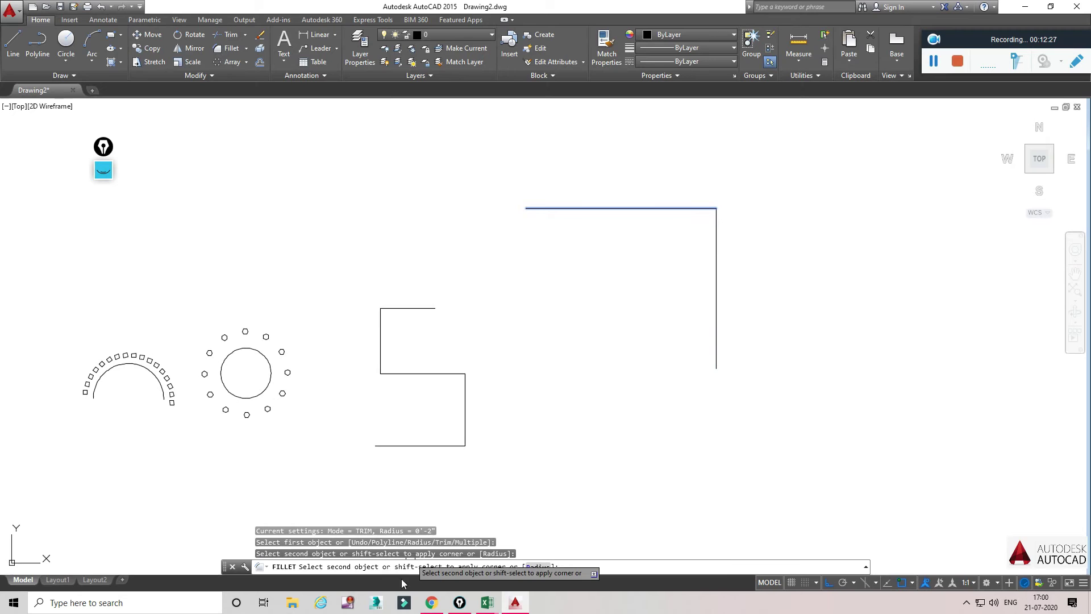
left_click(537, 566)
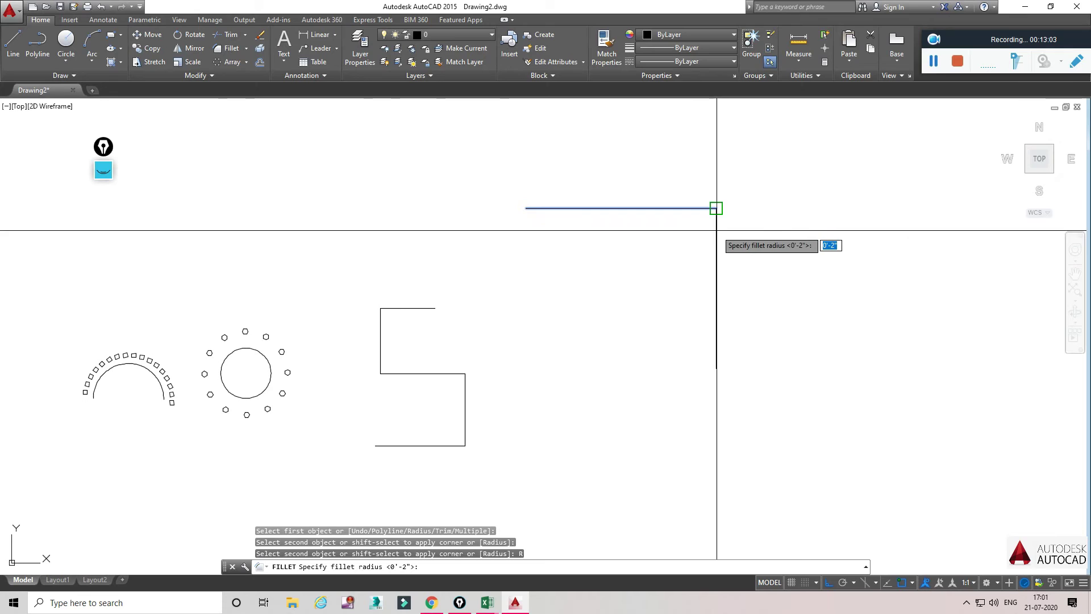
left_click(716, 208)
left_click(716, 261)
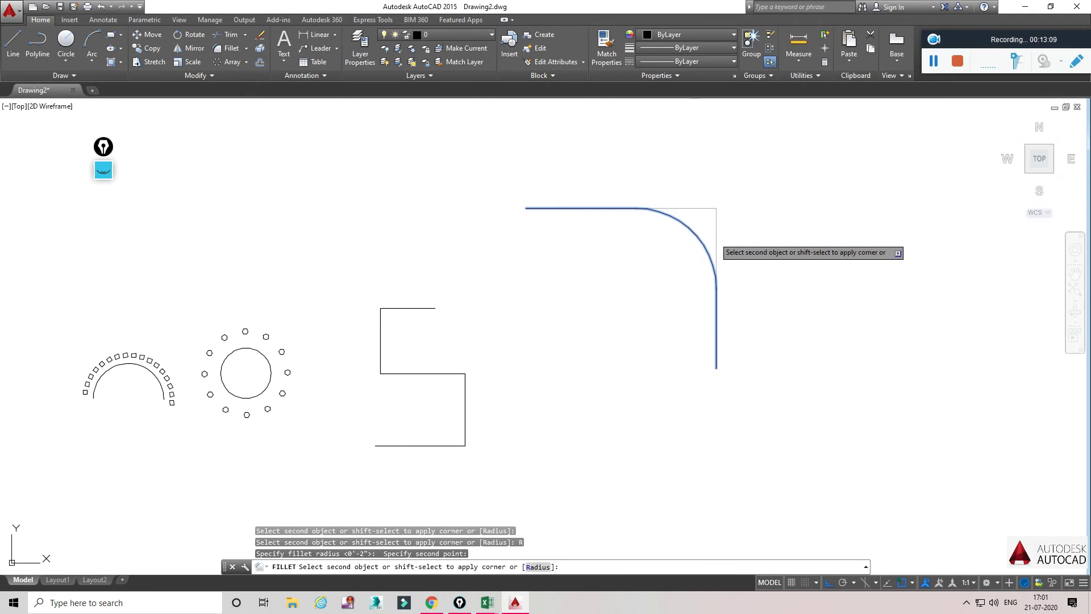
left_click(716, 310)
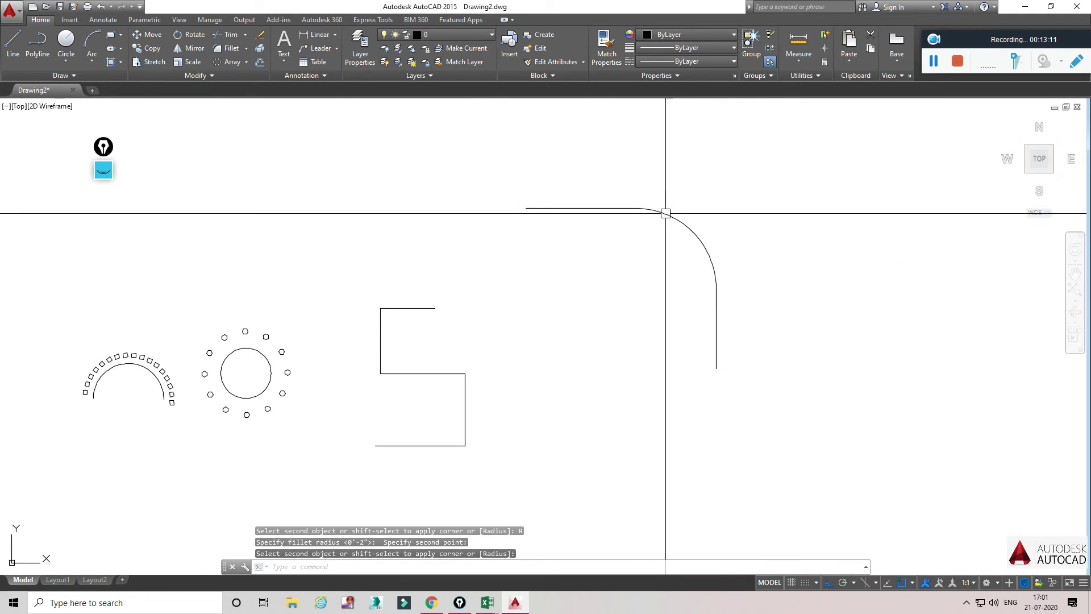
key("Escape")
Step: Try to save the drawing, dismiss the message, and undo the fillet between the two lines
key("ctrl+s")
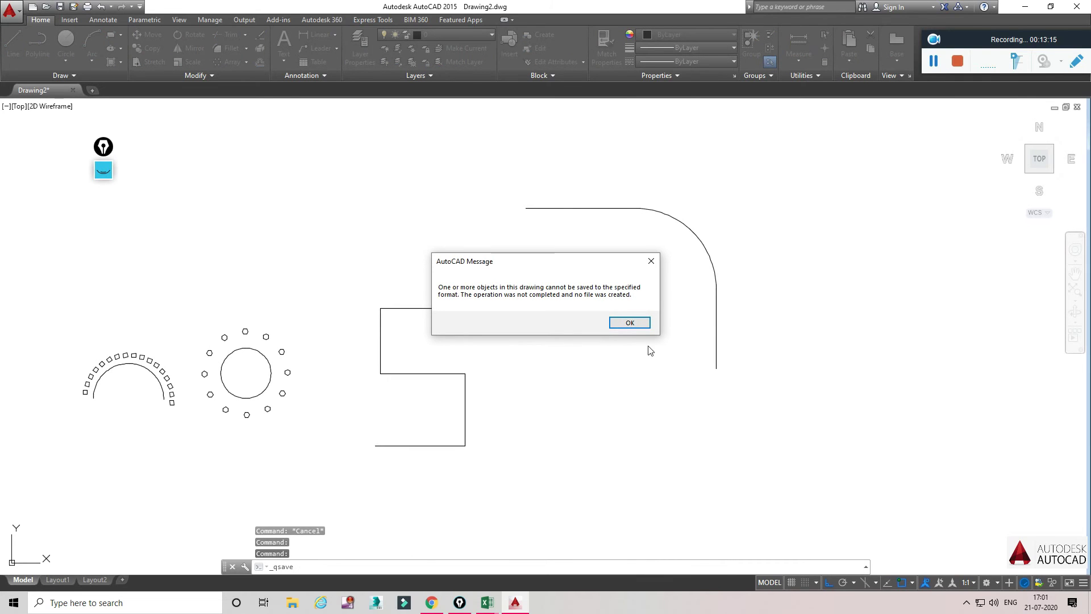
left_click(630, 323)
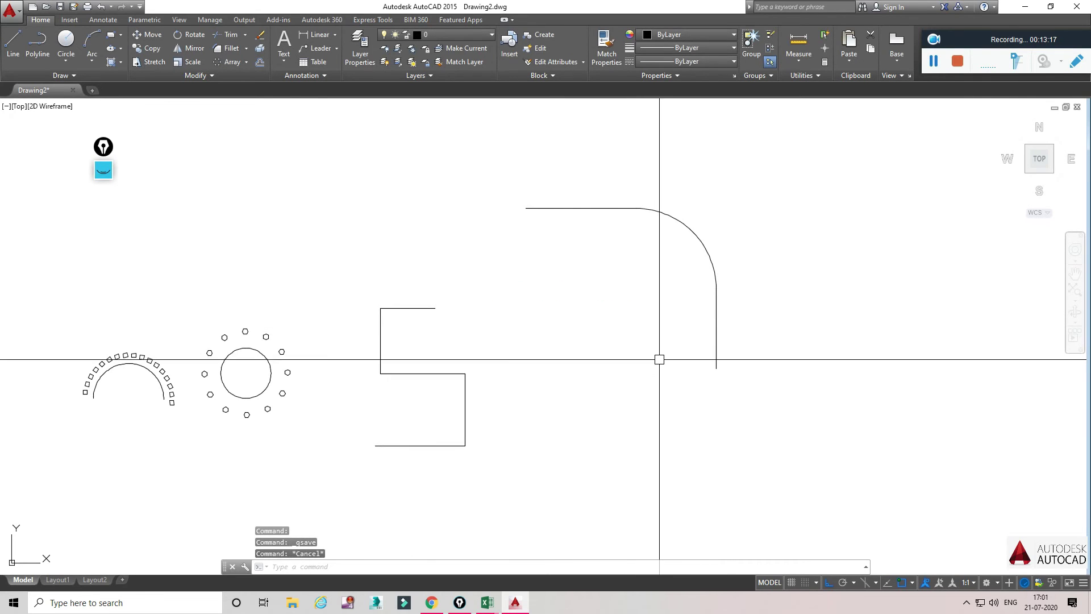
key("ctrl+z")
key("ctrl+z")
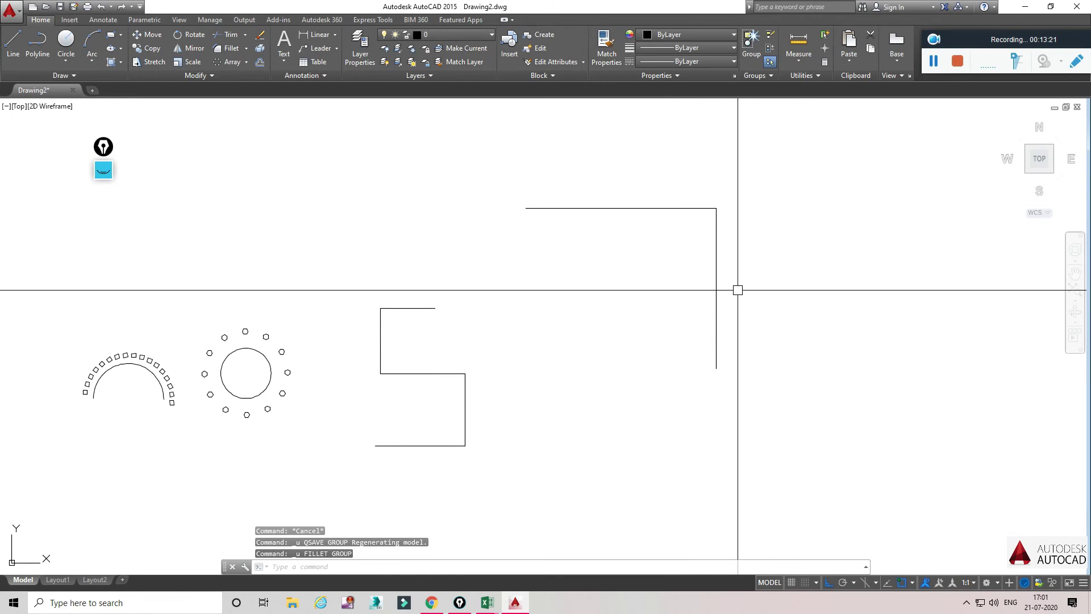
Step: Set the fillet radius to 1 and fillet the corner between the horizontal and vertical lines
key("Return")
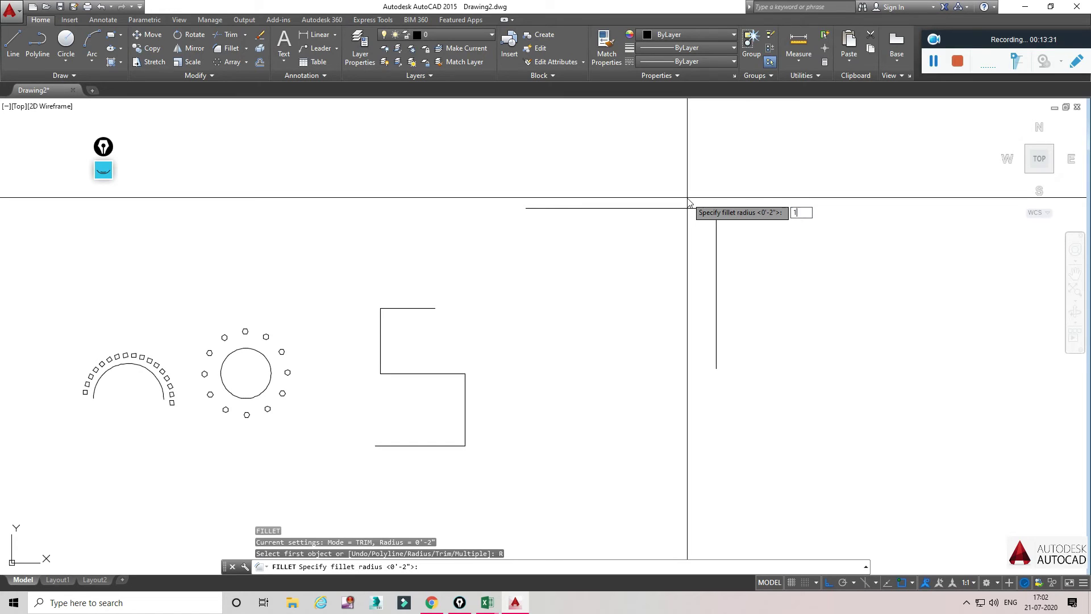
key("Return")
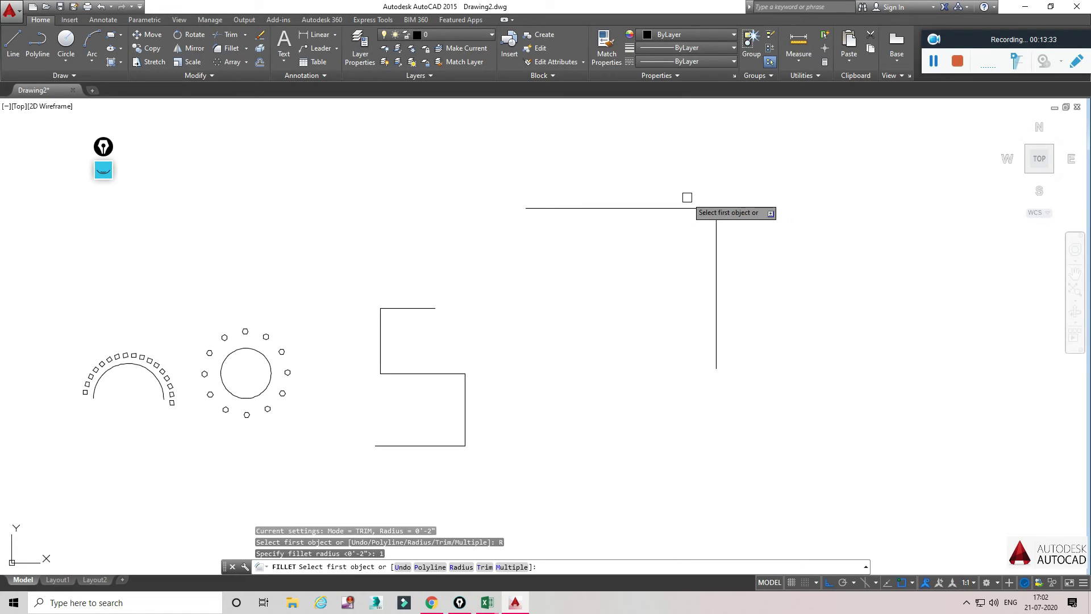
left_click(692, 209)
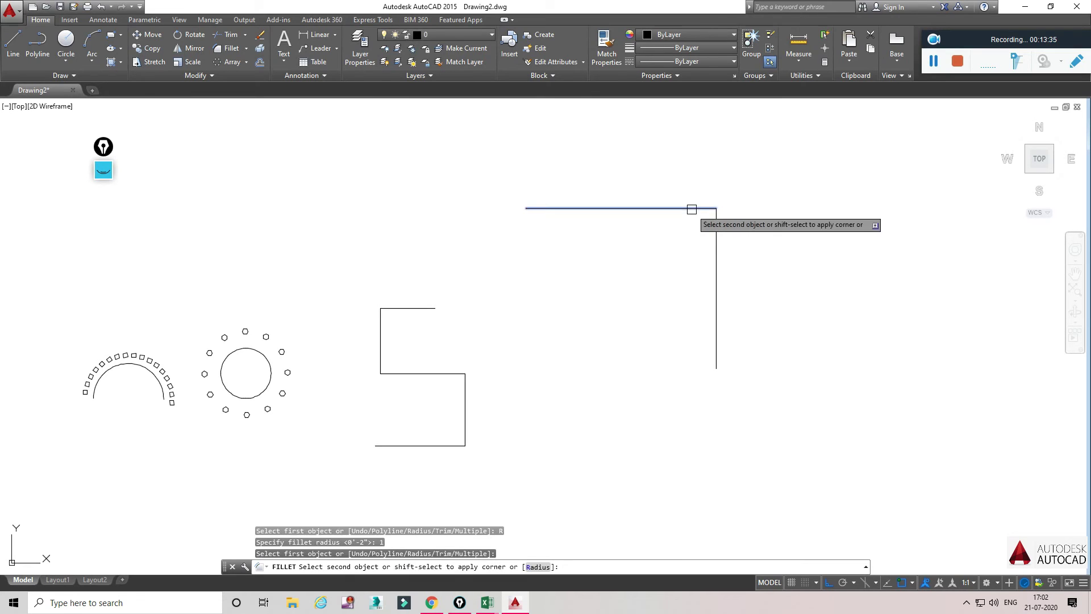
left_click(717, 240)
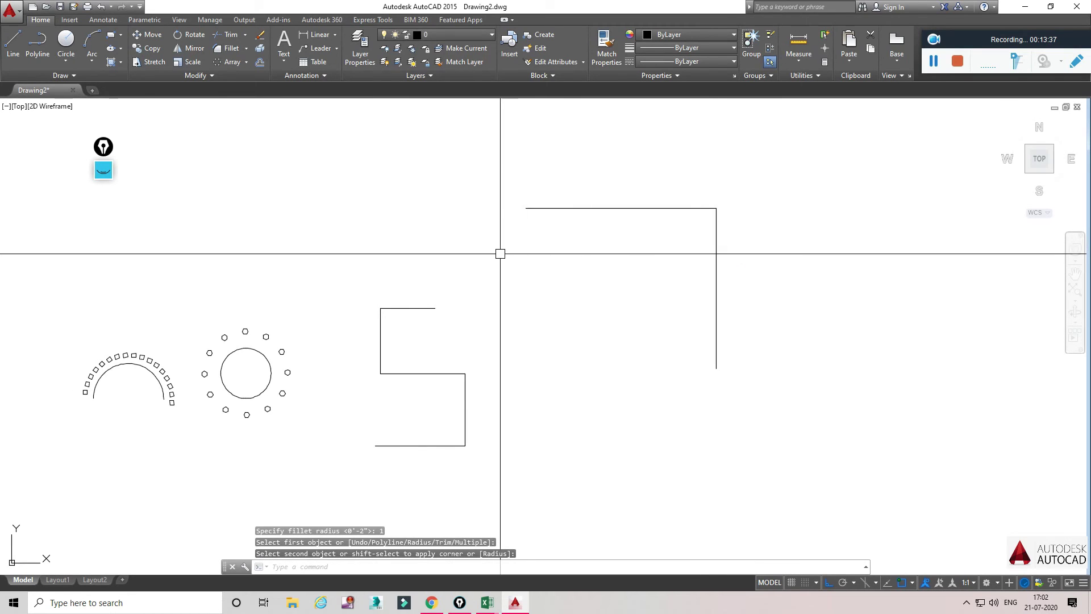
Step: Set the fillet radius to 10 and fillet the corner between the horizontal and vertical lines
scroll(724, 210, "up", 5)
scroll(690, 198, "up", 5)
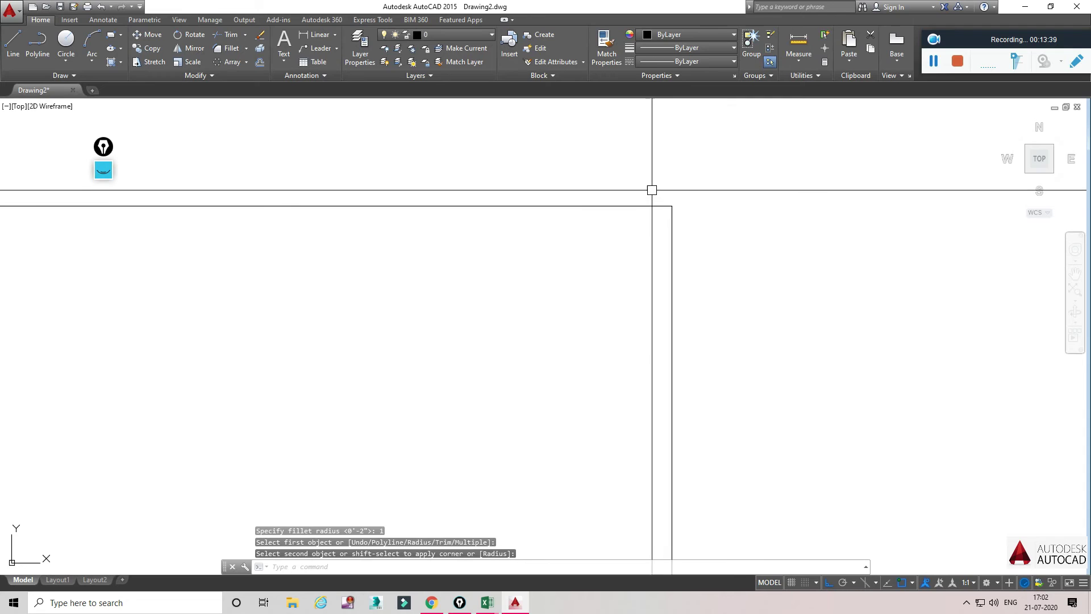
scroll(709, 225, "down", 5)
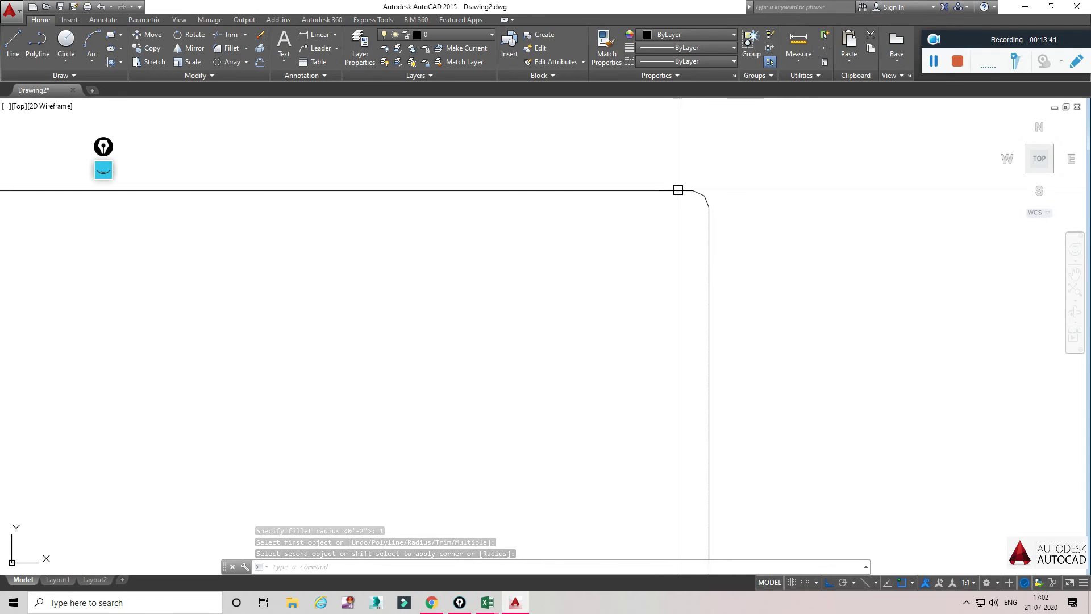
scroll(711, 229, "down", 4)
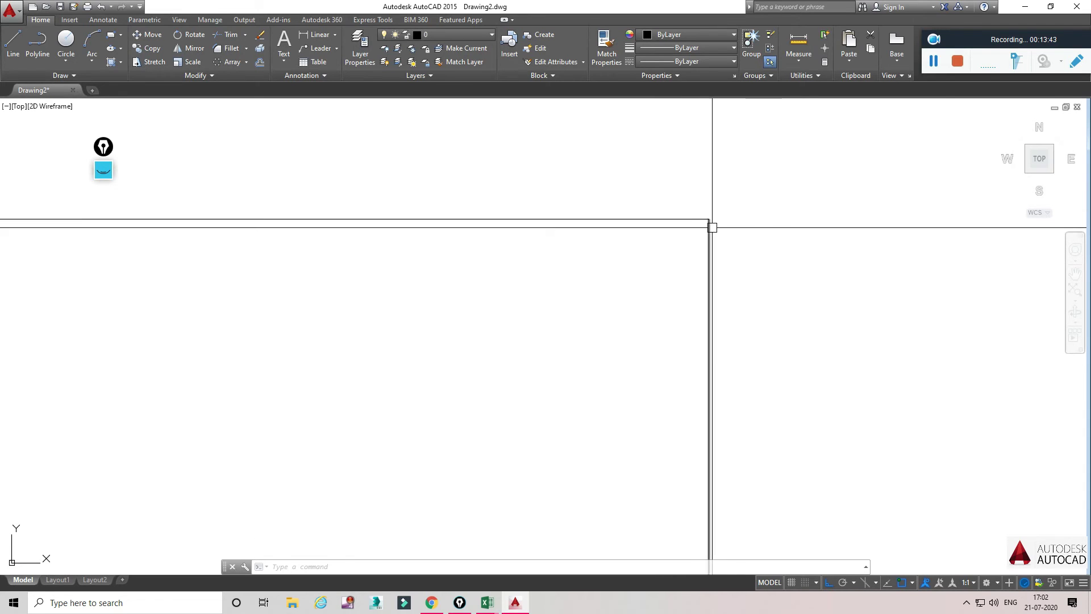
key("Escape")
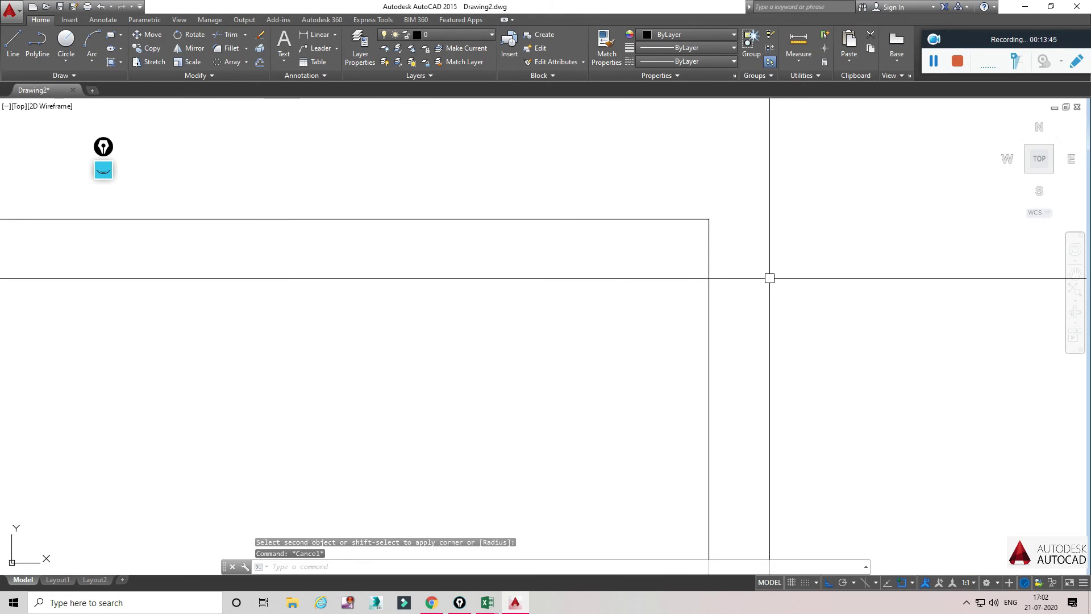
type("F")
key("Return")
key("Return")
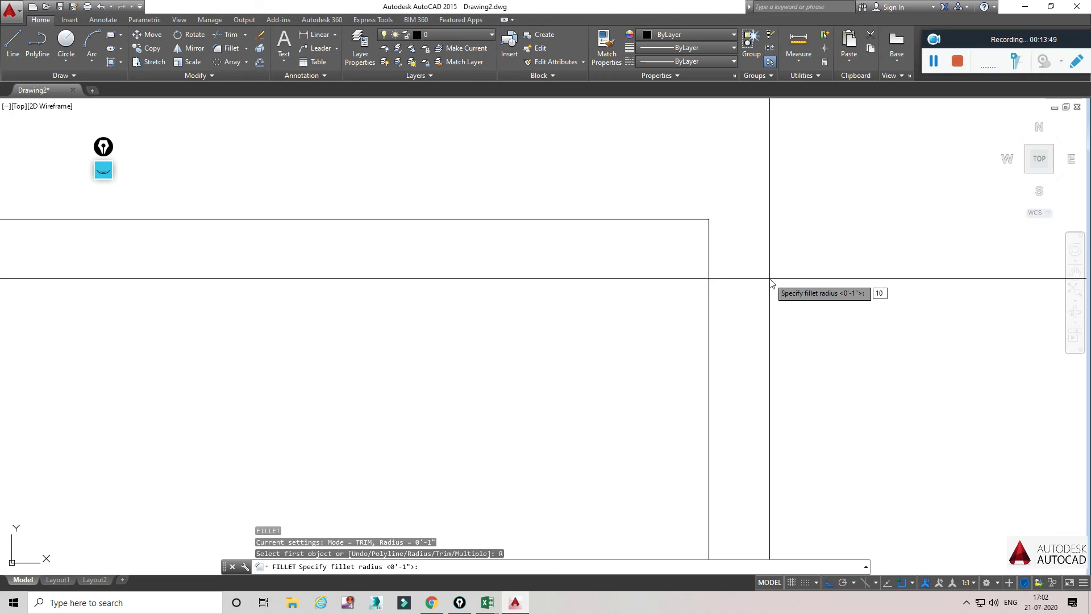
key("Return")
left_click(601, 220)
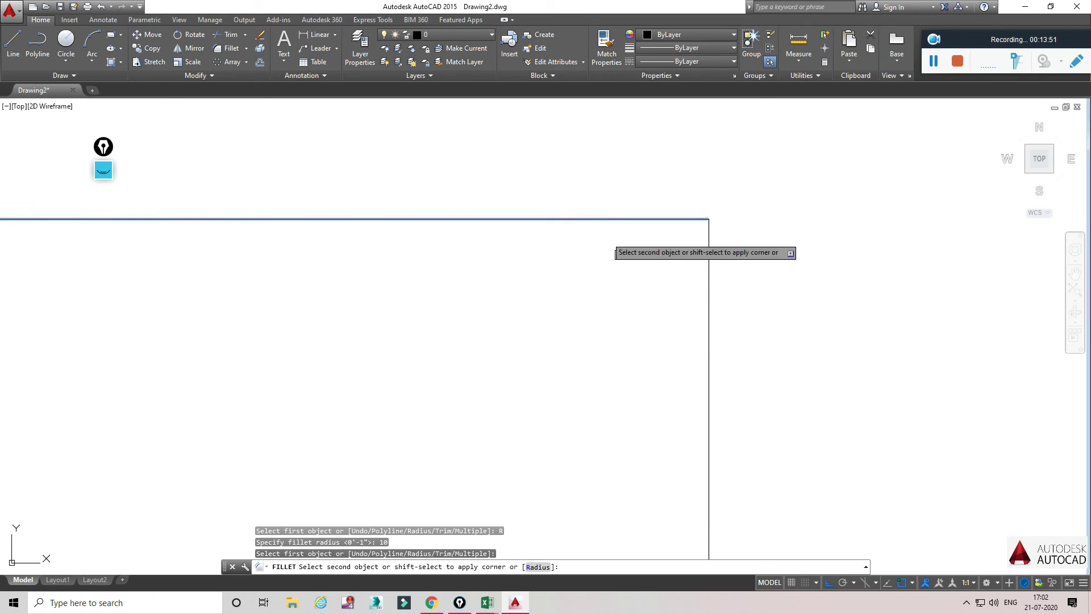
left_click(709, 222)
Step: Examine the filleted corner between the two lines up close and from farther away
scroll(653, 225, "down", 2)
scroll(682, 224, "up", 1)
scroll(659, 219, "down", 4)
scroll(703, 267, "down", 4)
middle_click_drag(693, 330, 733, 272)
scroll(745, 212, "up", 4)
scroll(745, 212, "down", 4)
scroll(634, 309, "down", 5)
scroll(713, 251, "up", 6)
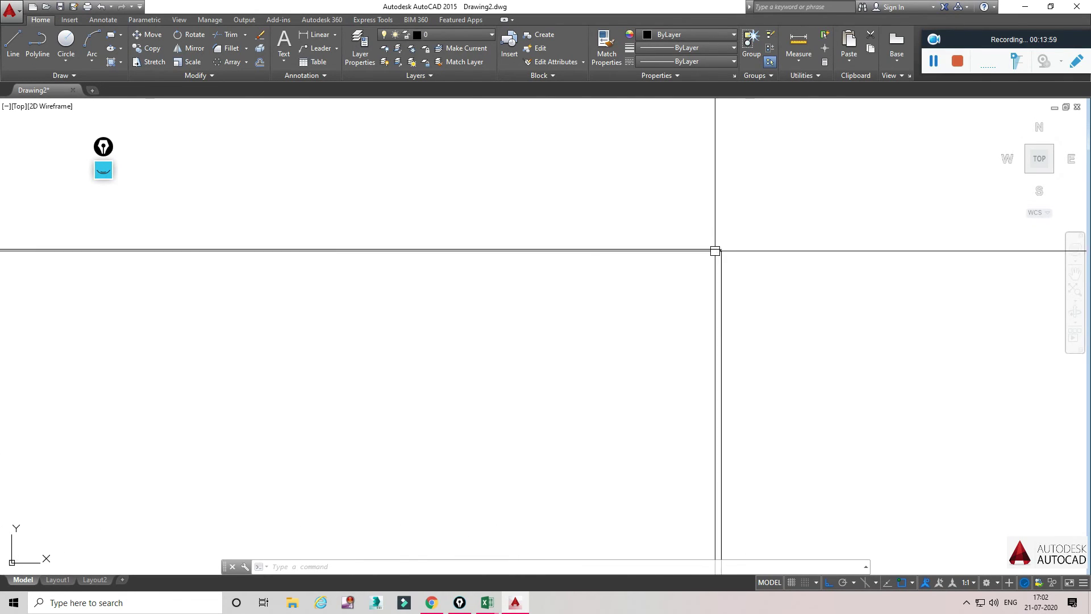
scroll(710, 246, "up", 4)
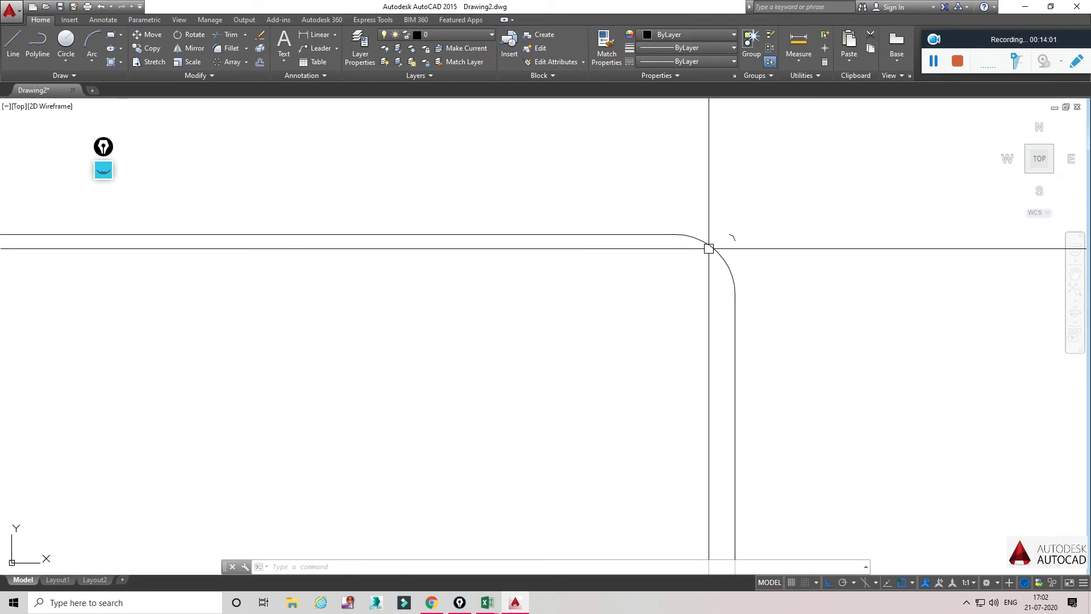
key("Escape")
key("Escape")
Step: Set the fillet radius to 50 and fillet the corner between the horizontal and vertical lines
scroll(724, 257, "down", 4)
scroll(830, 229, "down", 3)
scroll(825, 280, "up", 2)
middle_click_drag(825, 280, 721, 240)
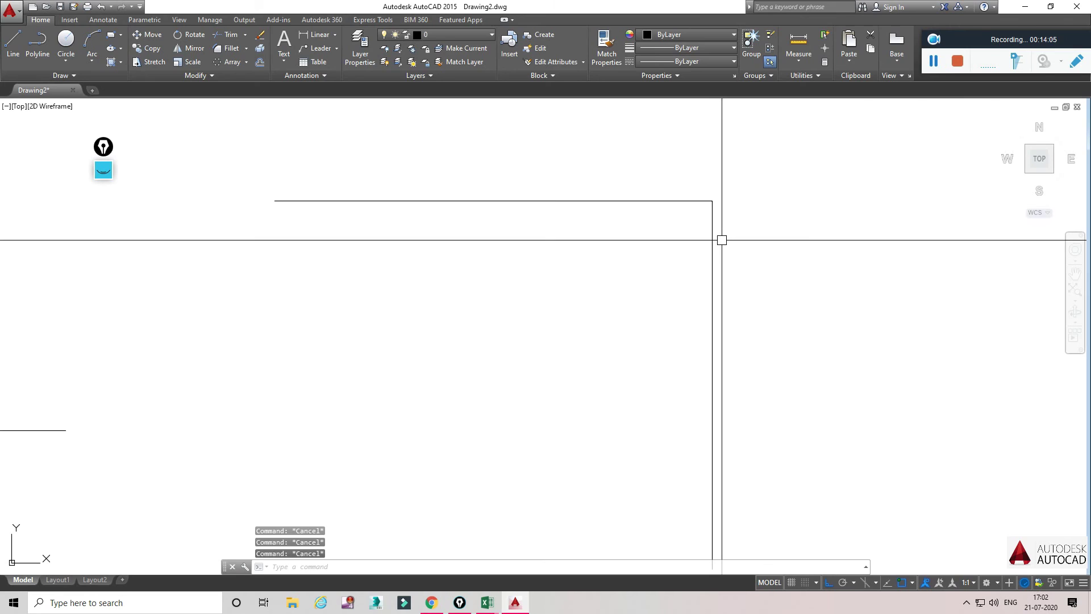
type("f")
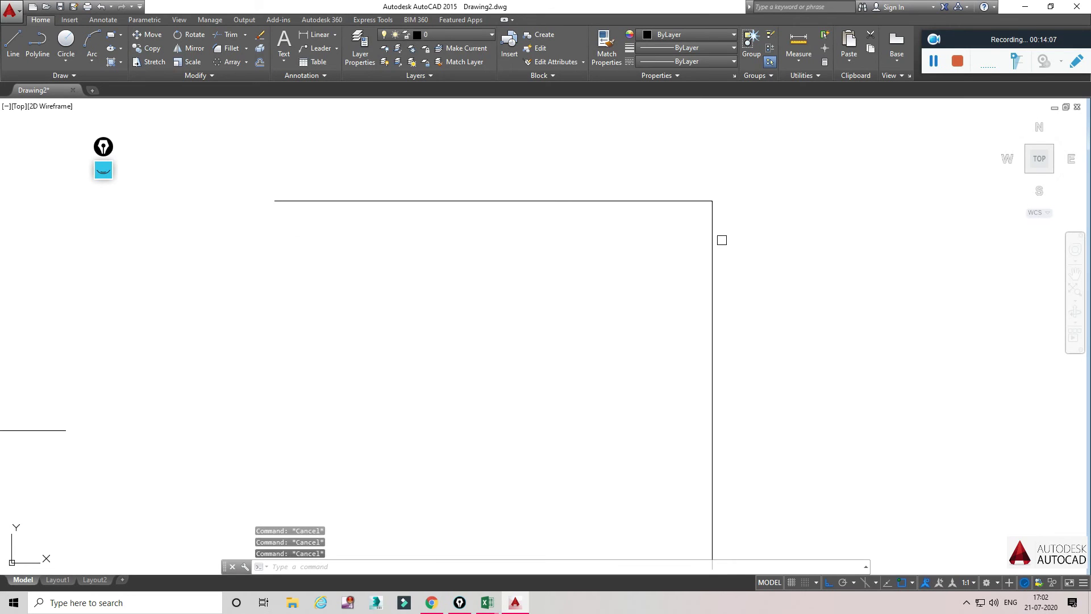
key("Return")
type("R")
key("Return")
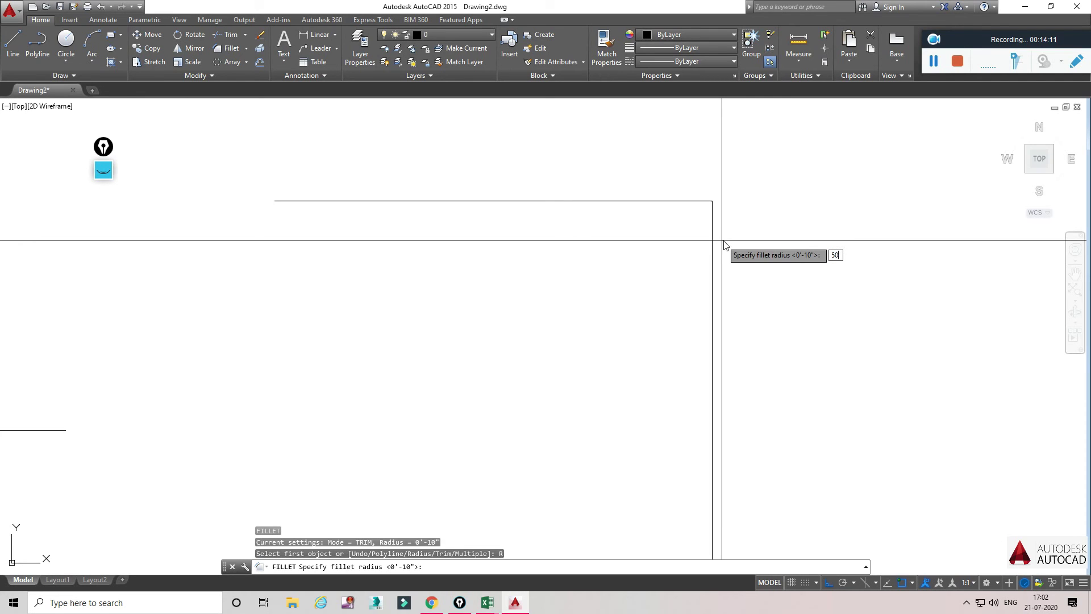
key("Return")
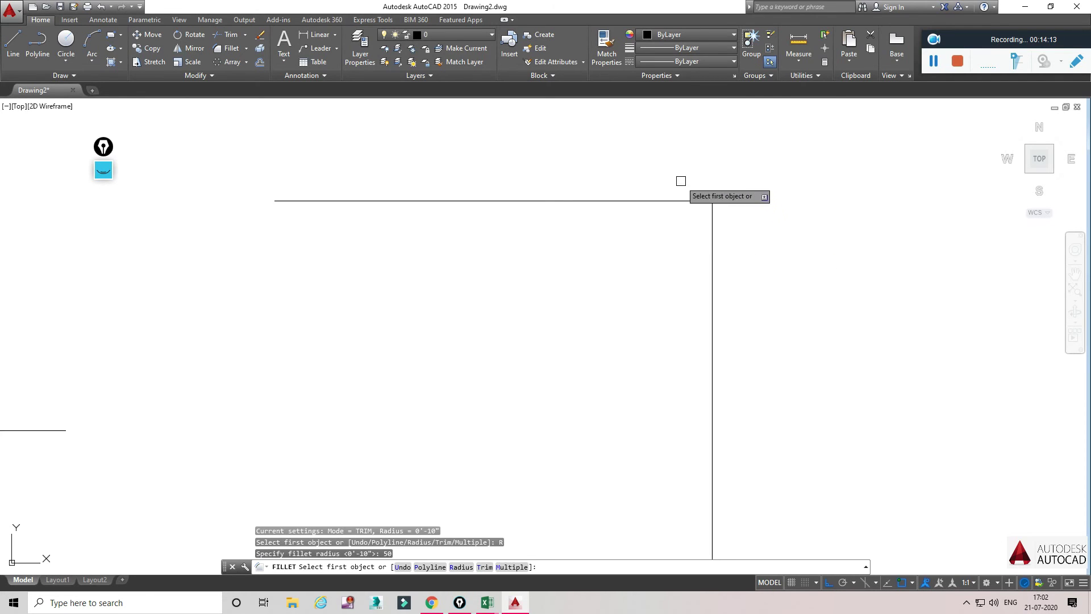
left_click(667, 201)
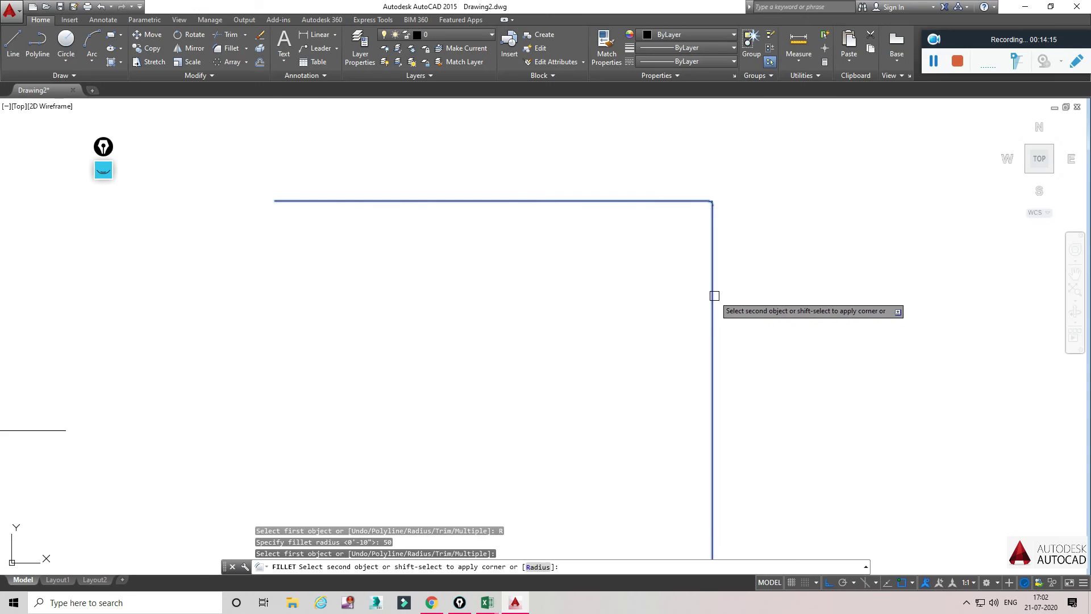
left_click(712, 284)
scroll(702, 216, "up", 5)
mouse_move(751, 201)
middle_mouse_down()
mouse_move(738, 290)
mouse_move(715, 338)
middle_mouse_up()
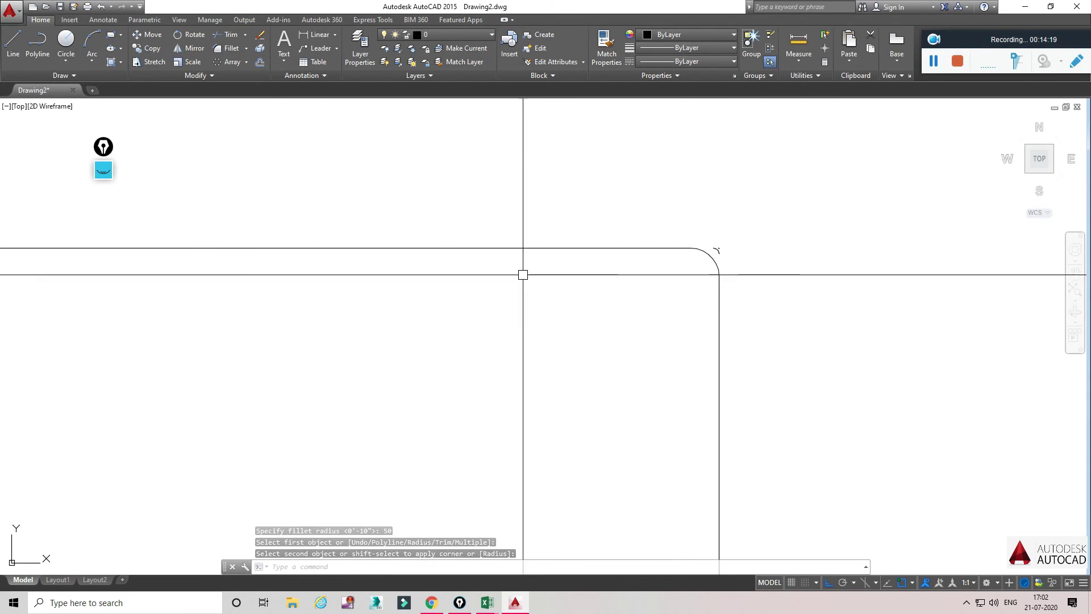
Step: Fillet the same horizontal and vertical lines once more, keeping the current radius
left_click(229, 49)
left_click(574, 248)
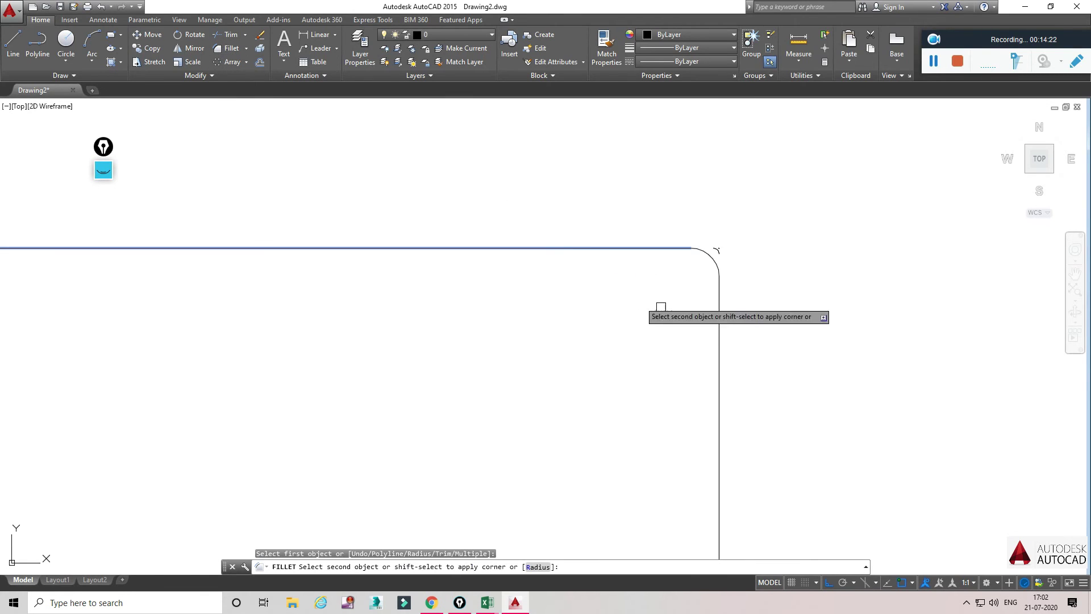
left_click(720, 342)
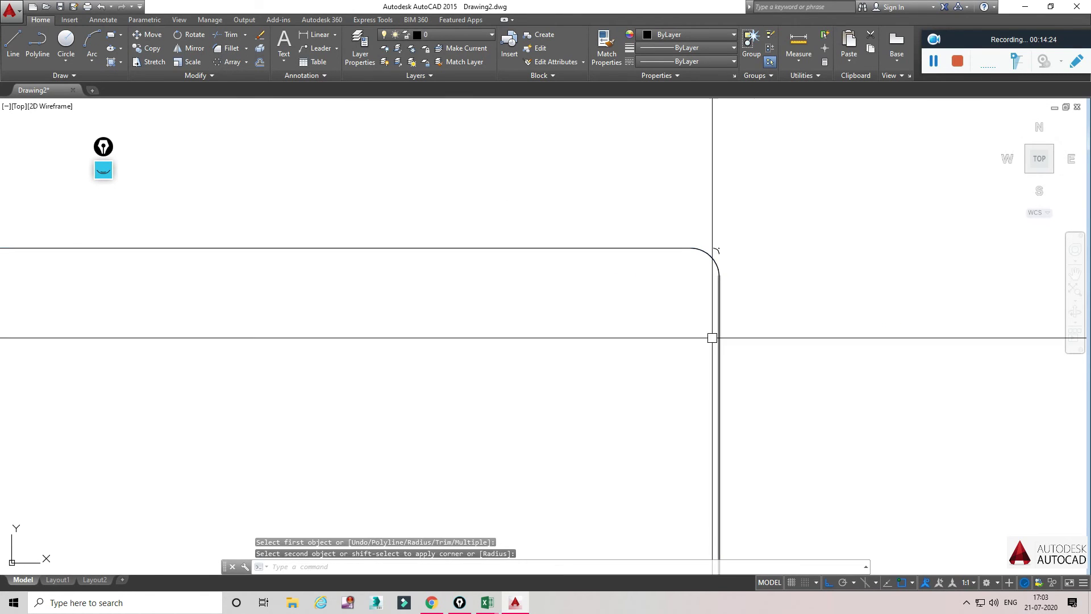
left_click(657, 248)
Step: Pick a 14'-0" fillet radius with two points, starting at the existing arc's end on the horizontal line, and fillet both lines
left_click(228, 49)
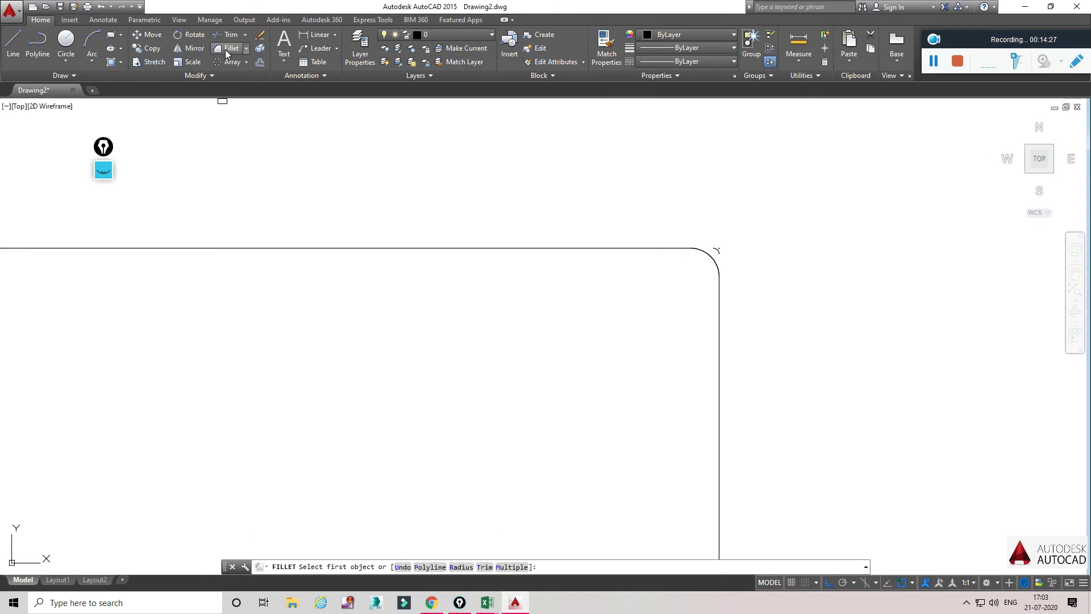
left_click(460, 567)
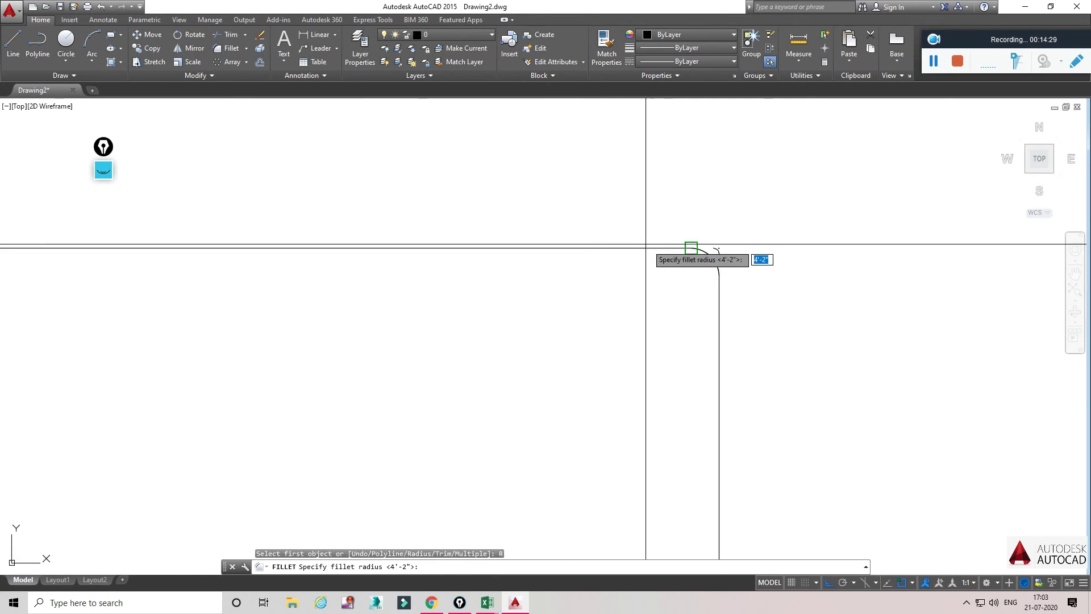
left_click(691, 248)
left_click(691, 276)
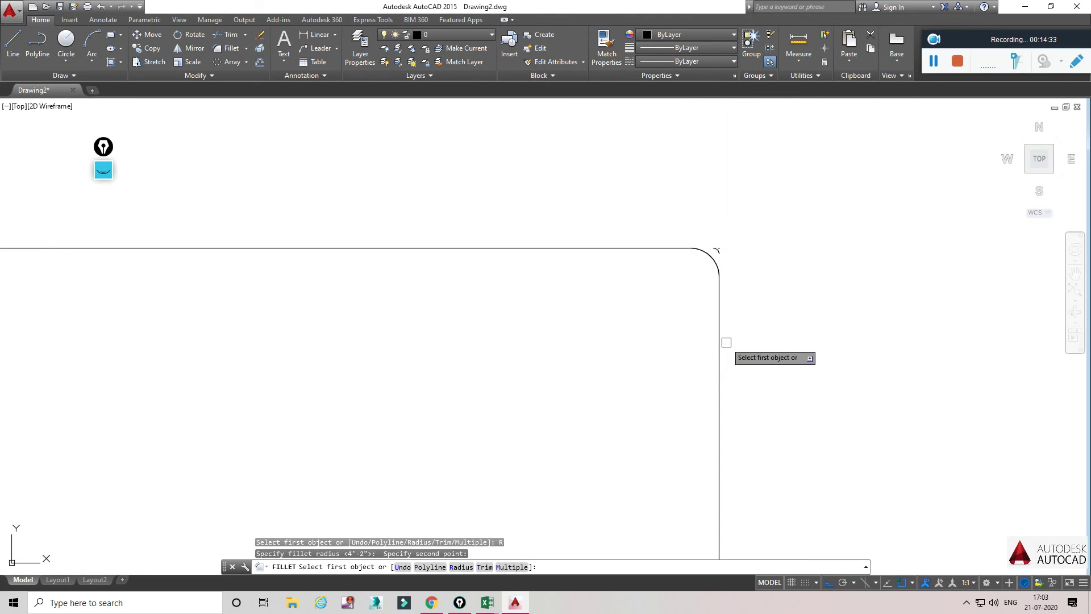
left_click(590, 249)
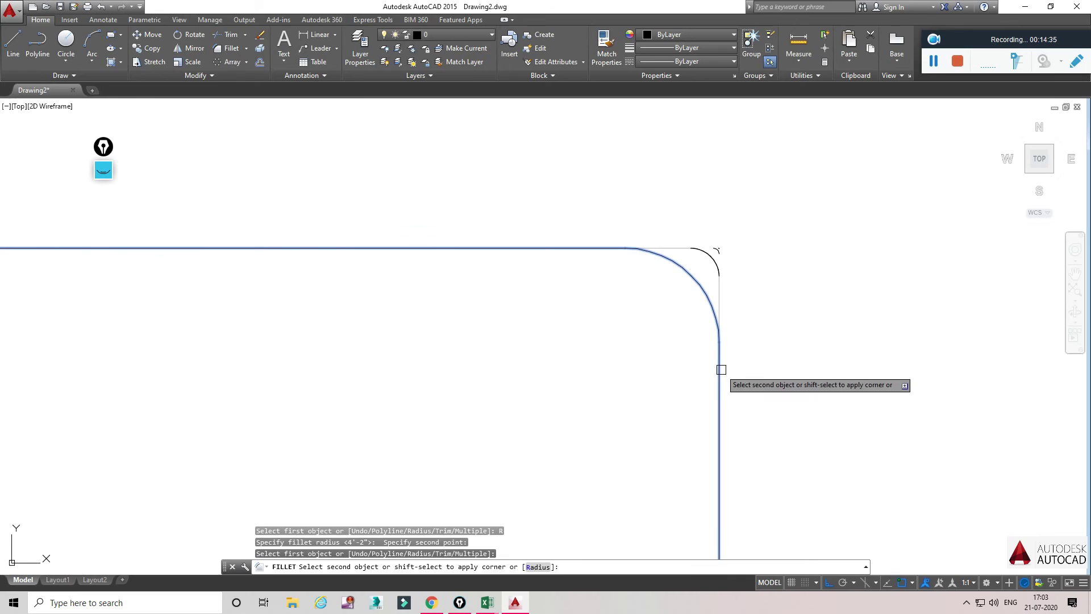
left_click(721, 369)
scroll(574, 333, "down", 9)
middle_click_drag(621, 390, 691, 264)
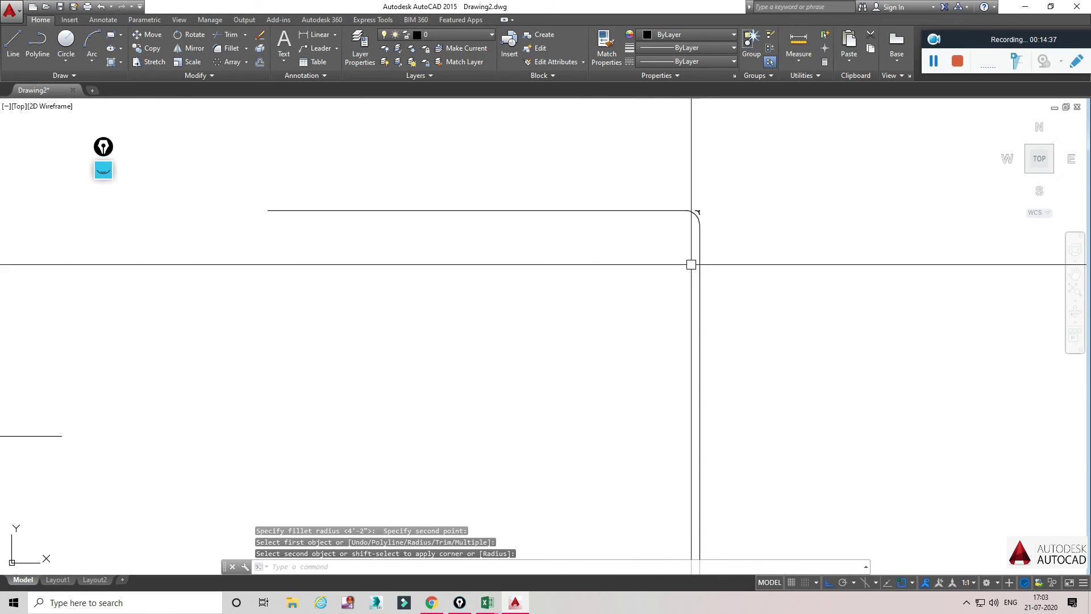
Step: Delete the leftover smaller fillet arcs outside the new rounded corner
key("Escape")
scroll(699, 207, "up", 5)
left_click(725, 169)
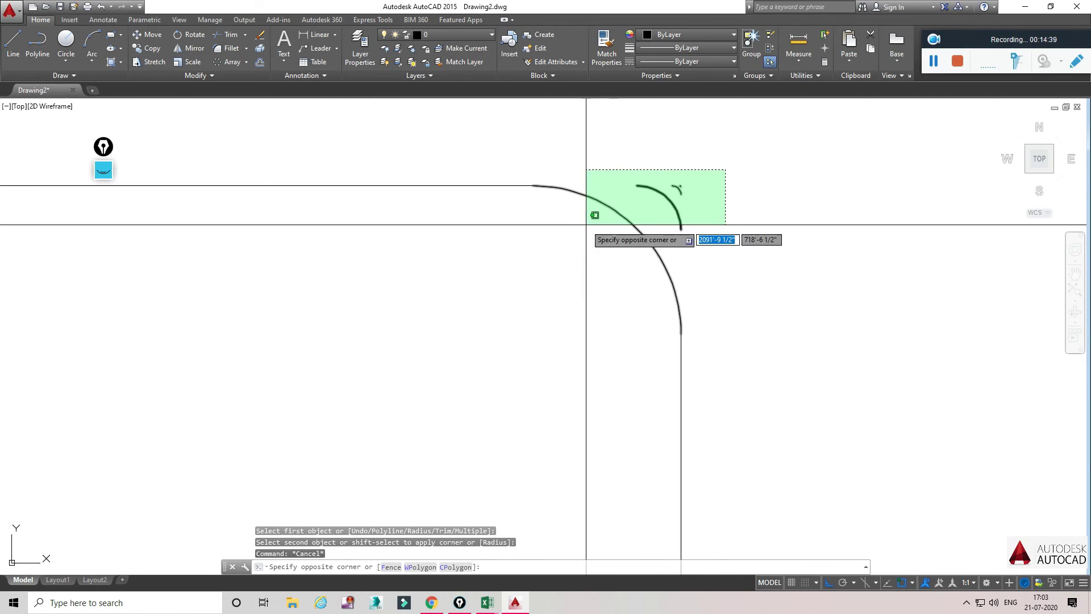
left_click(652, 189)
key("Delete")
Step: Draw a separate vertical line in the empty space to the right of the filleted lines
scroll(654, 300, "down", 8)
scroll(629, 216, "down", 7)
middle_click_drag(654, 299, 636, 217)
mouse_move(621, 177)
middle_mouse_down()
mouse_move(629, 182)
mouse_move(577, 251)
middle_mouse_up()
scroll(591, 280, "up", 4)
key("Escape")
middle_click_drag(565, 302, 500, 311)
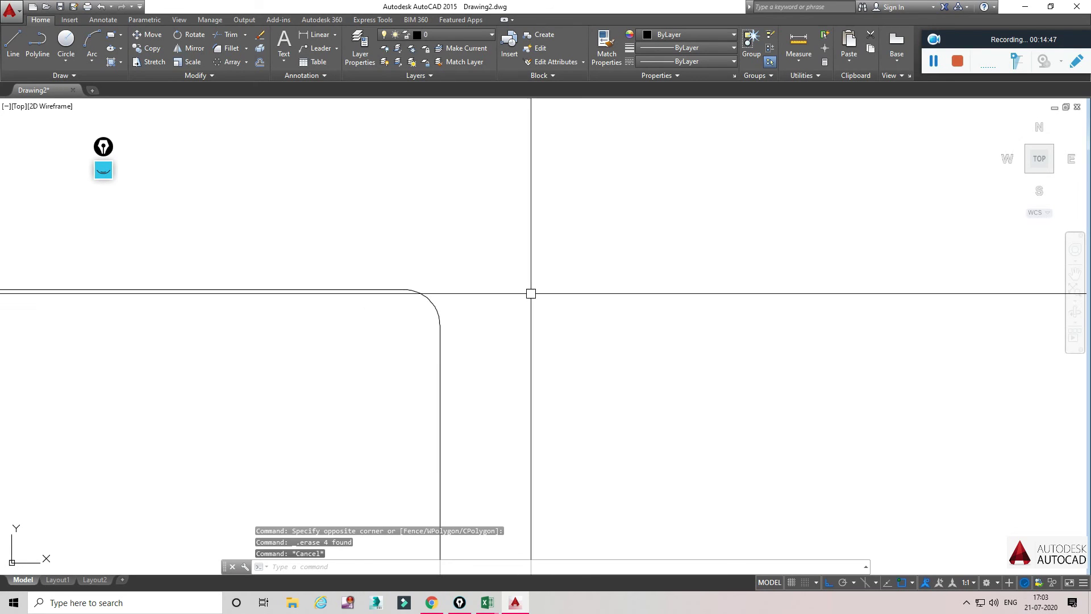
key("Escape")
key("l")
key("Return")
left_click(587, 223)
left_click(586, 420)
key("Return")
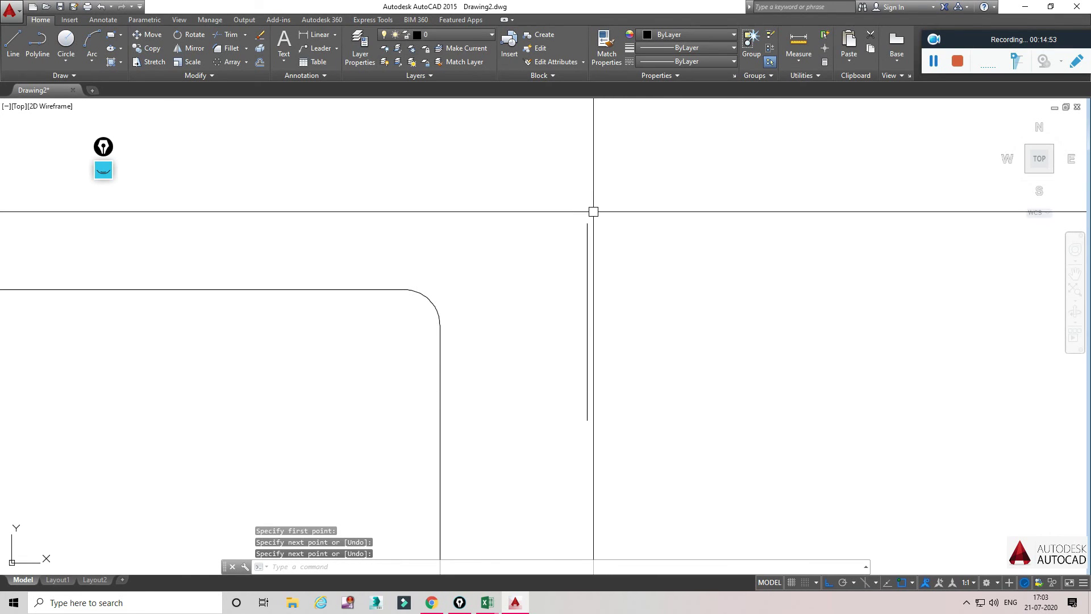
Step: Draw a horizontal line to the right, starting a short gap above the new vertical line's upper end
key("Return")
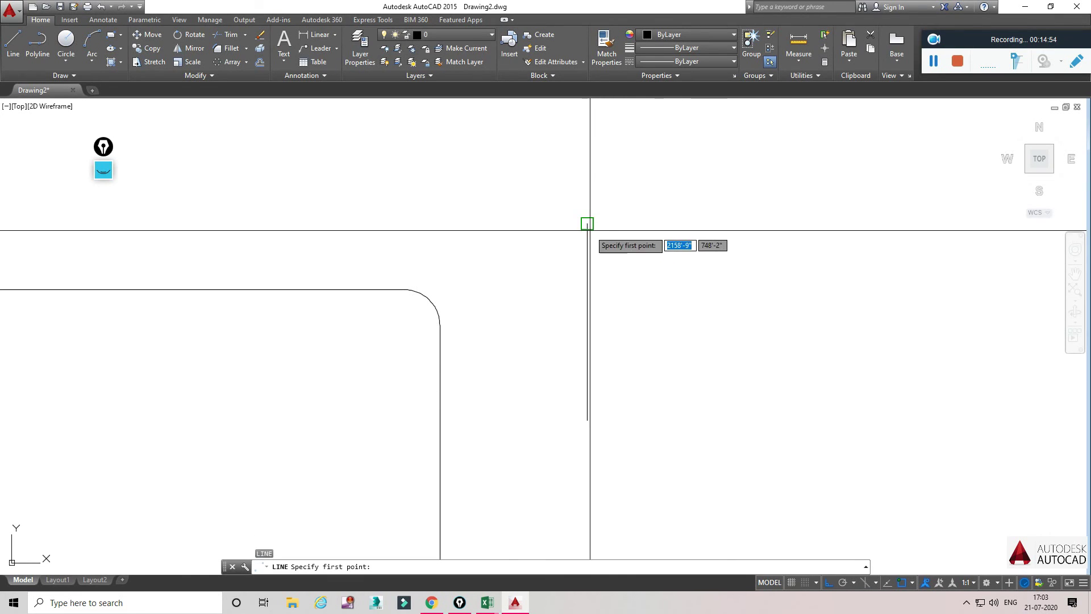
left_click(587, 201)
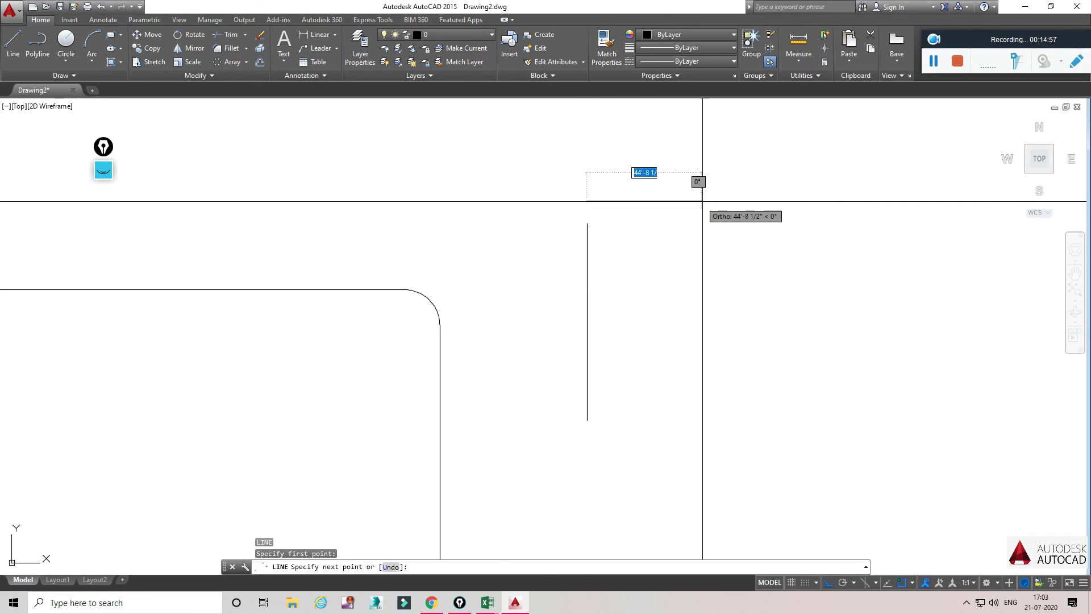
left_click(776, 202)
key("Escape")
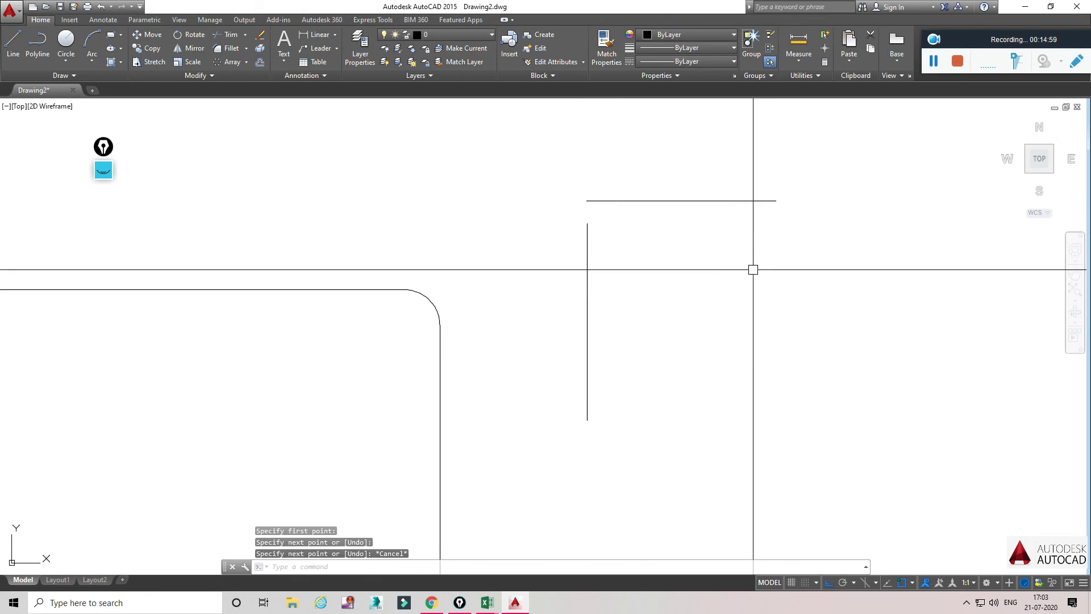
Step: Shorten the new horizontal line by stretching its left endpoint to its midpoint
left_click(594, 199)
left_click(587, 200)
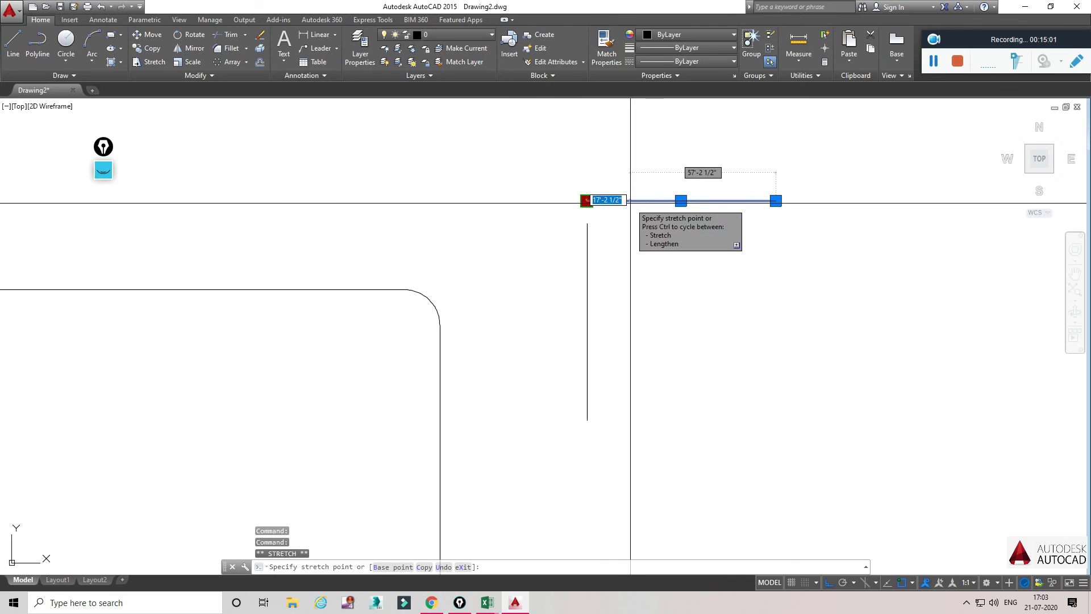
key("Escape")
left_click(585, 200)
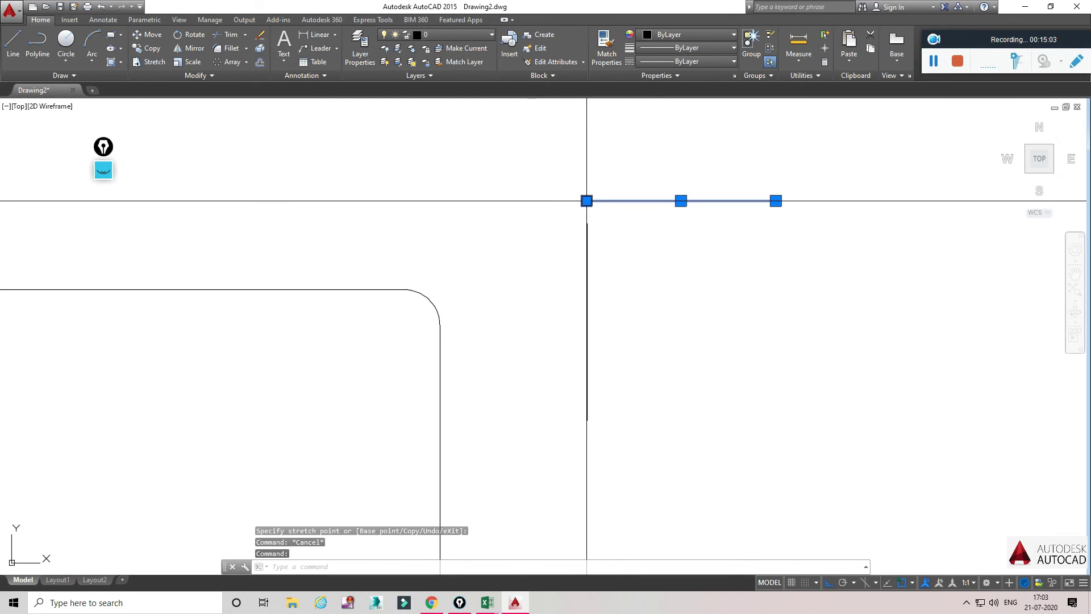
left_click(586, 201)
left_click(680, 200)
key("Escape")
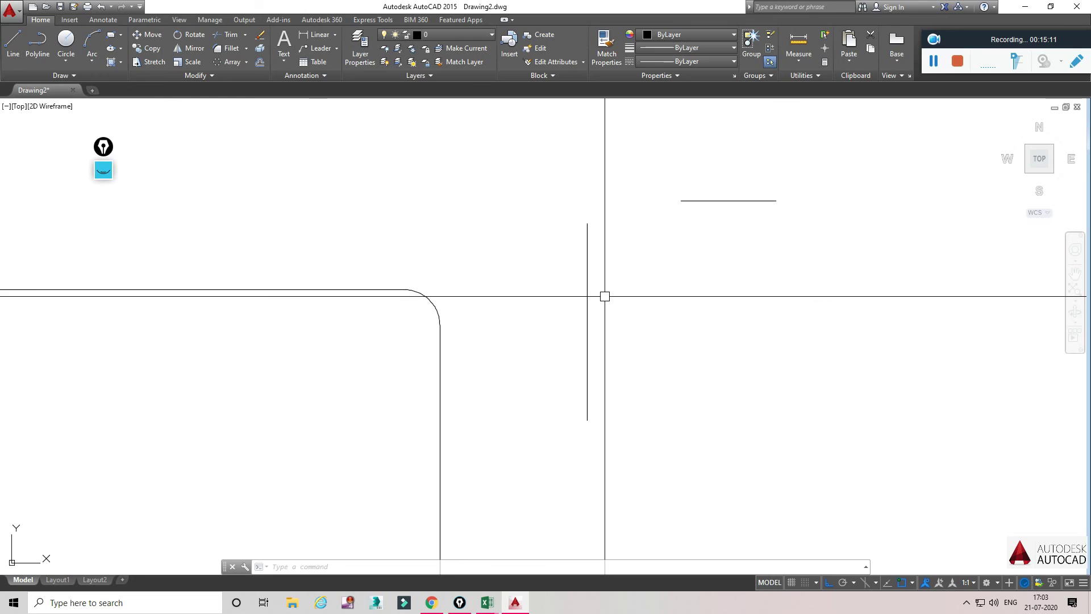
Step: Set the fillet radius to 0 and join the separated vertical and horizontal lines in a sharp corner
type("f")
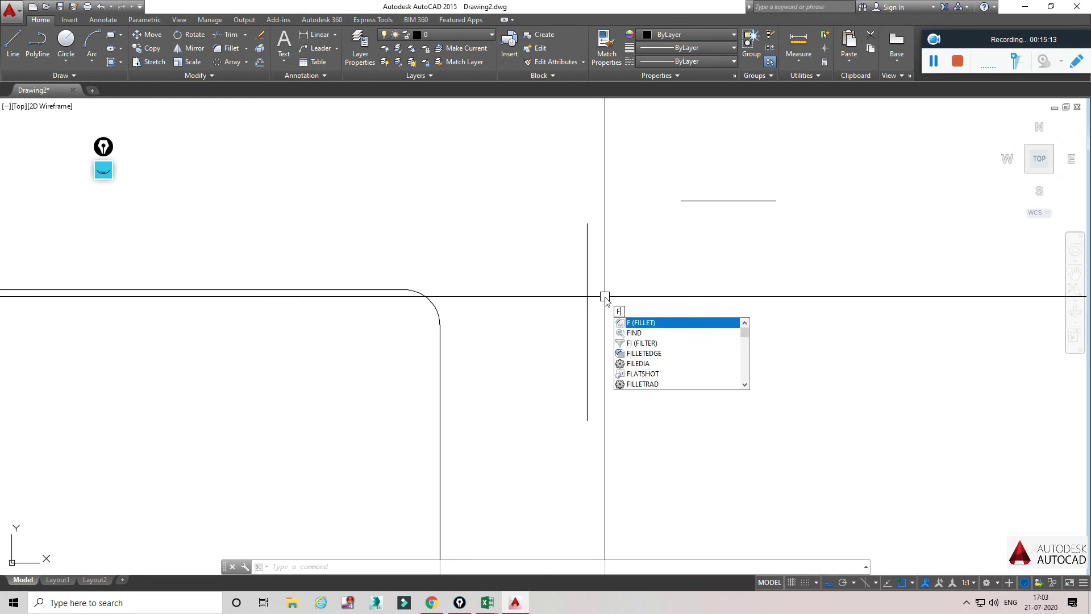
key("Return")
key("Return")
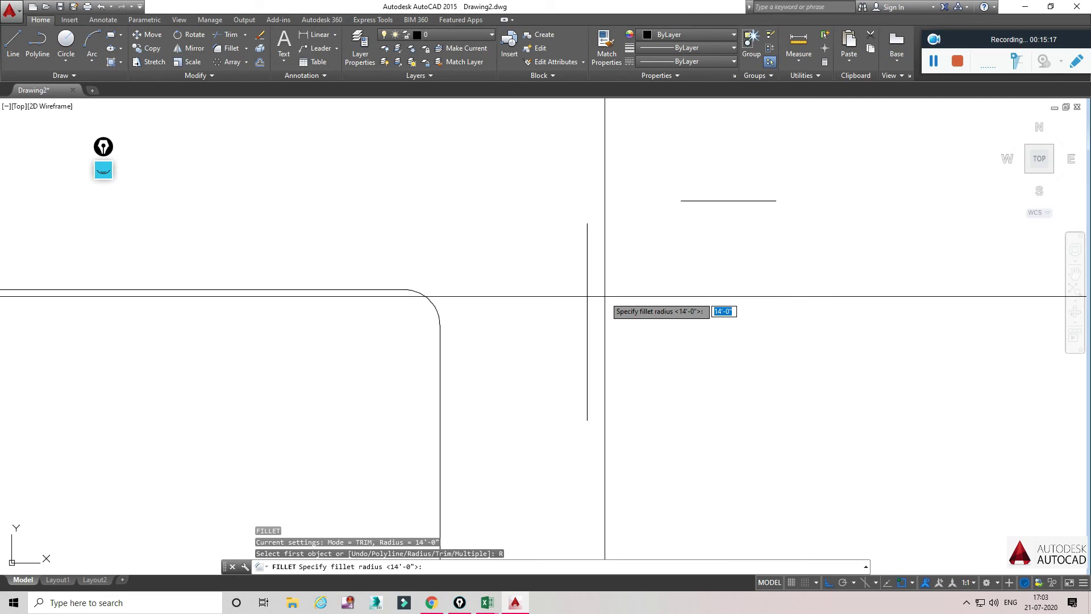
key("Return")
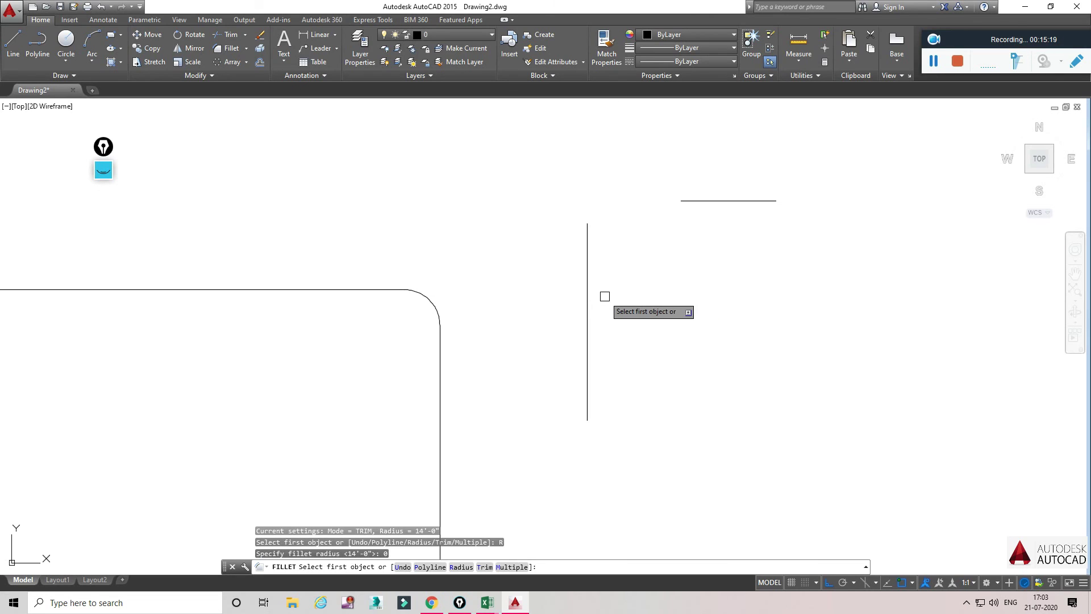
left_click(587, 247)
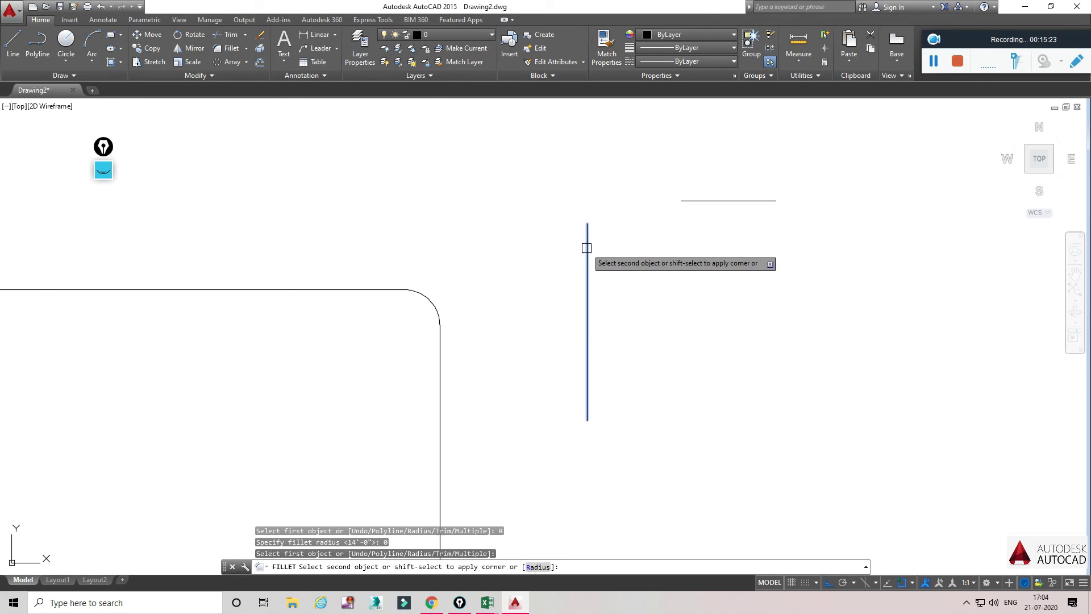
left_click(693, 201)
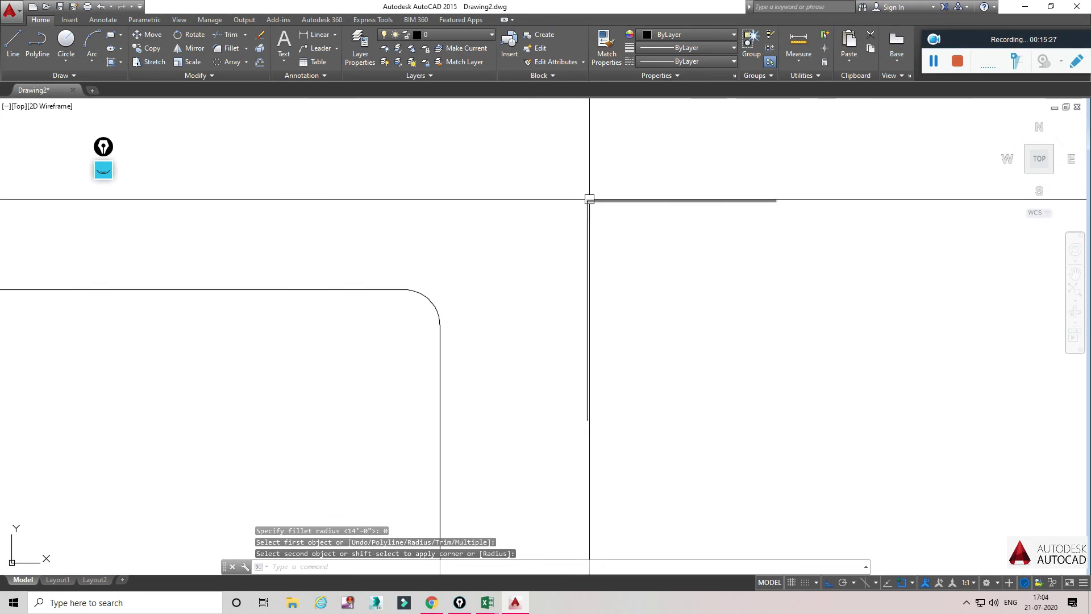
Step: Fillet the sharp corner between the vertical and horizontal lines with a radius of 12'
type("f")
key("Return")
type("r")
key("Return")
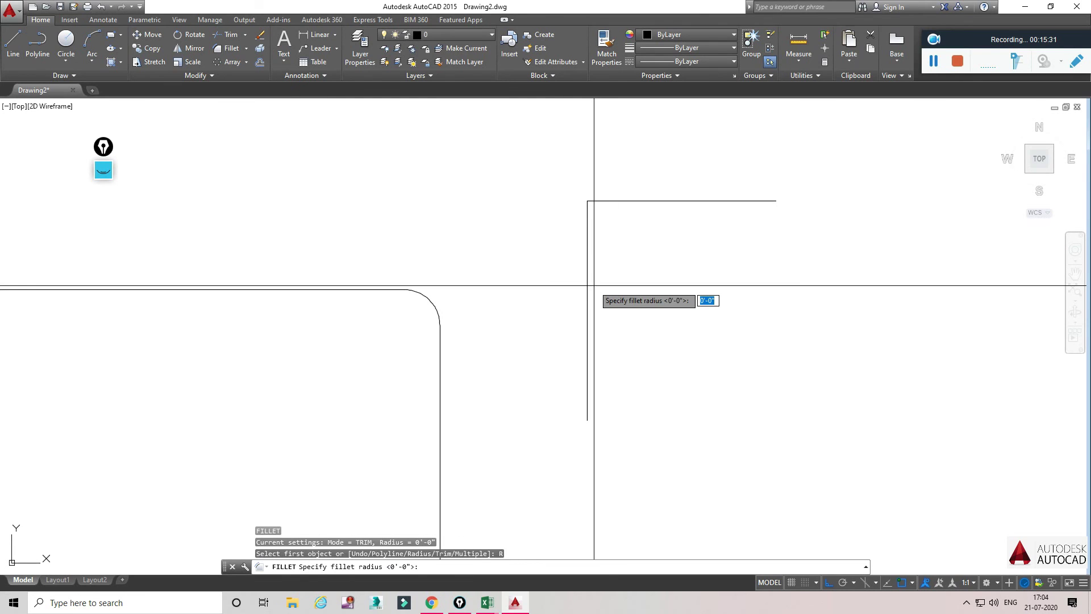
key("Return")
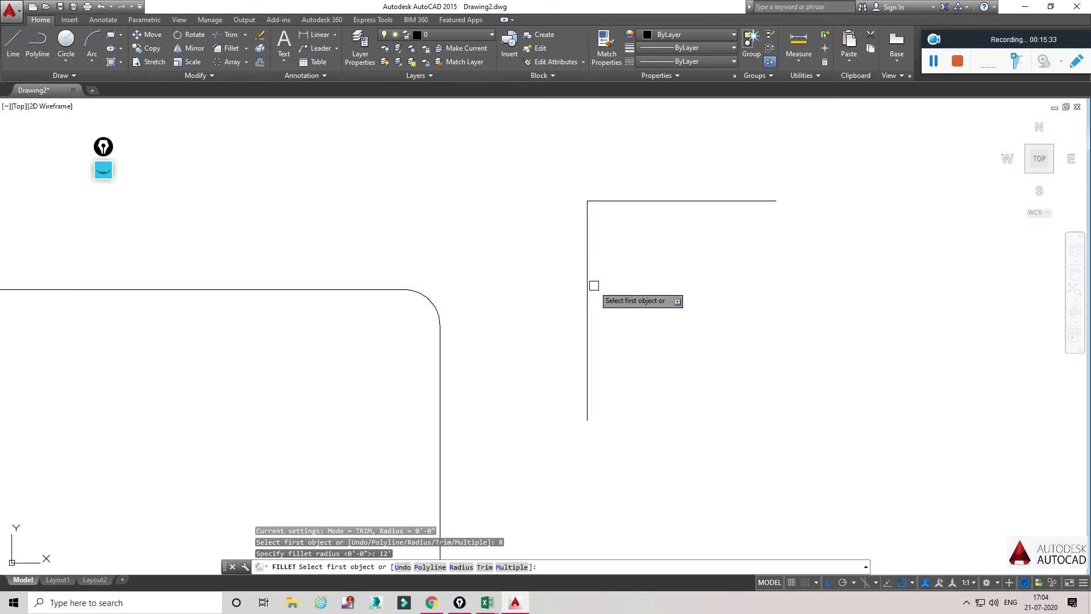
left_click(591, 272)
left_click(635, 199)
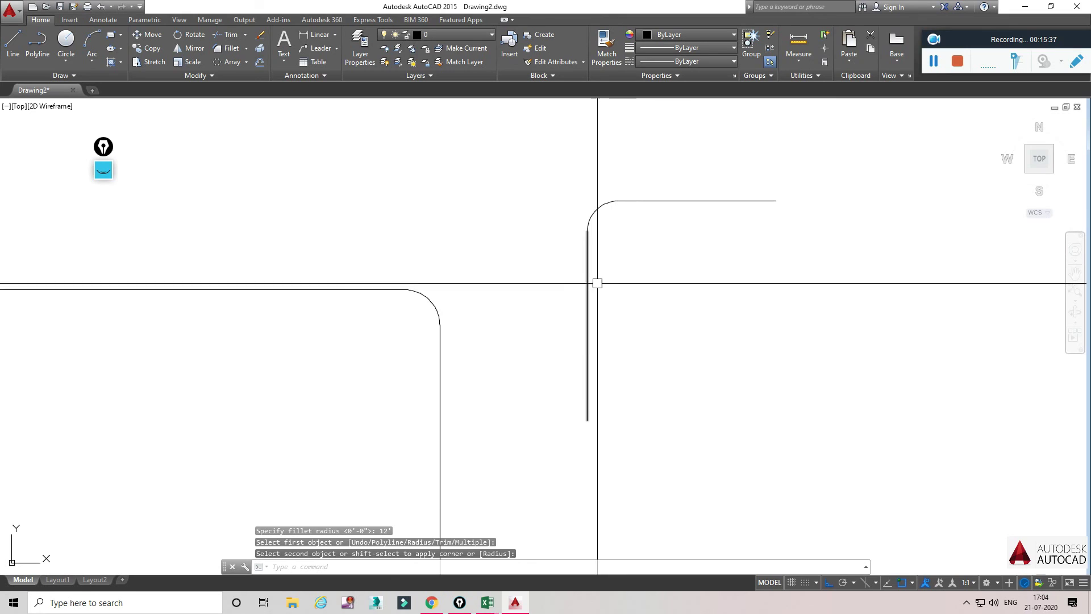
key("Escape")
Step: Undo the 12' fillet on the corner of the two lines
mouse_move(609, 271)
middle_mouse_down()
mouse_move(502, 284)
mouse_move(585, 288)
mouse_move(519, 285)
mouse_move(576, 213)
middle_mouse_up()
middle_click_drag(441, 178, 486, 206)
key("ctrl+z")
key("ctrl+z")
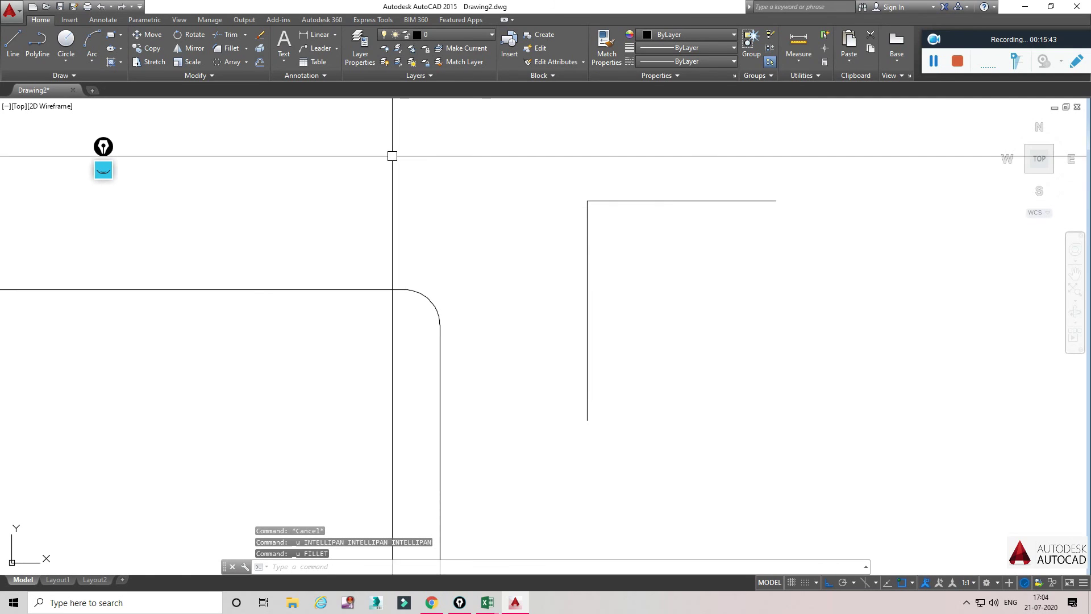
Step: Chamfer the rectangle's upper-left corner with the first and second distances both set to 10
left_click(246, 50)
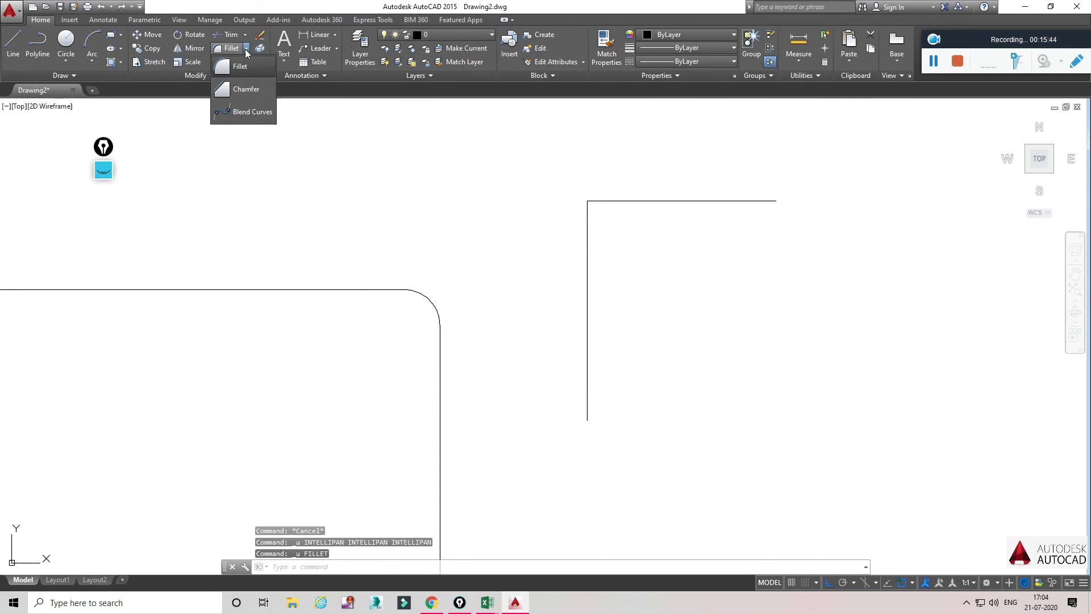
left_click(246, 90)
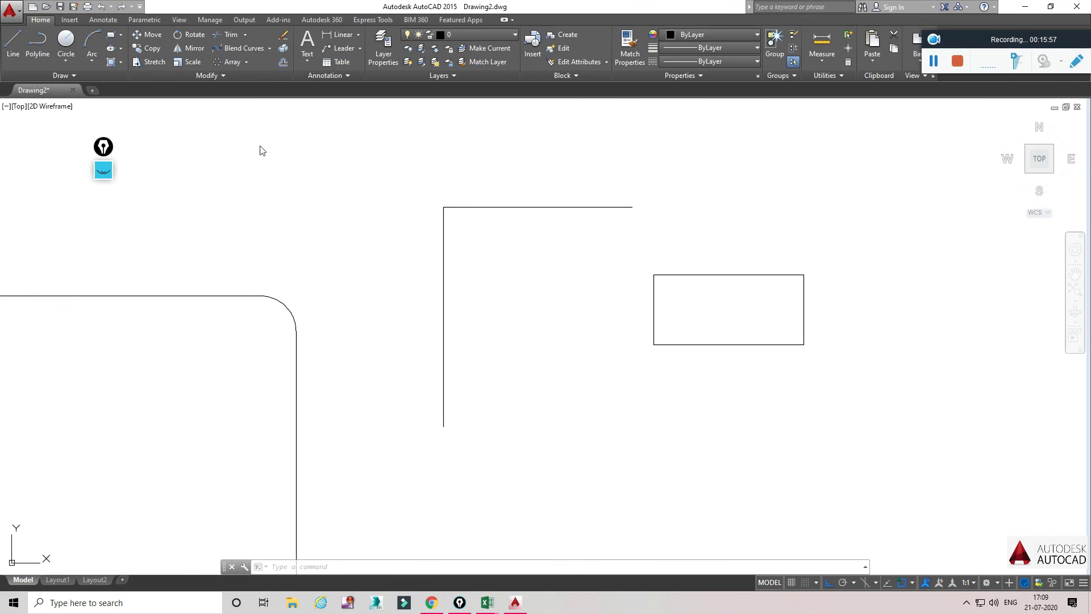
left_click(269, 49)
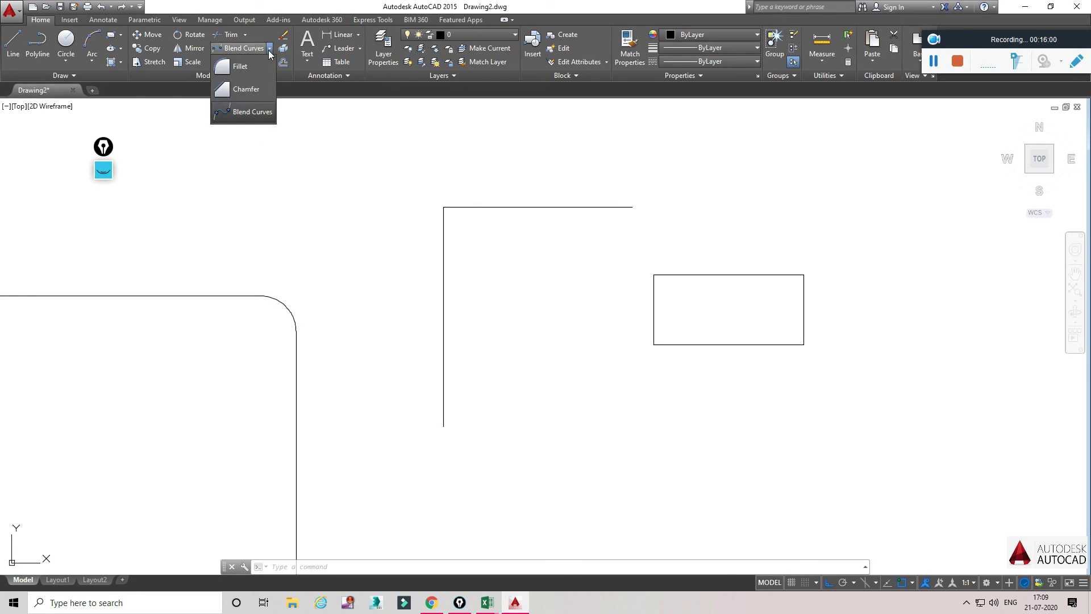
left_click(243, 90)
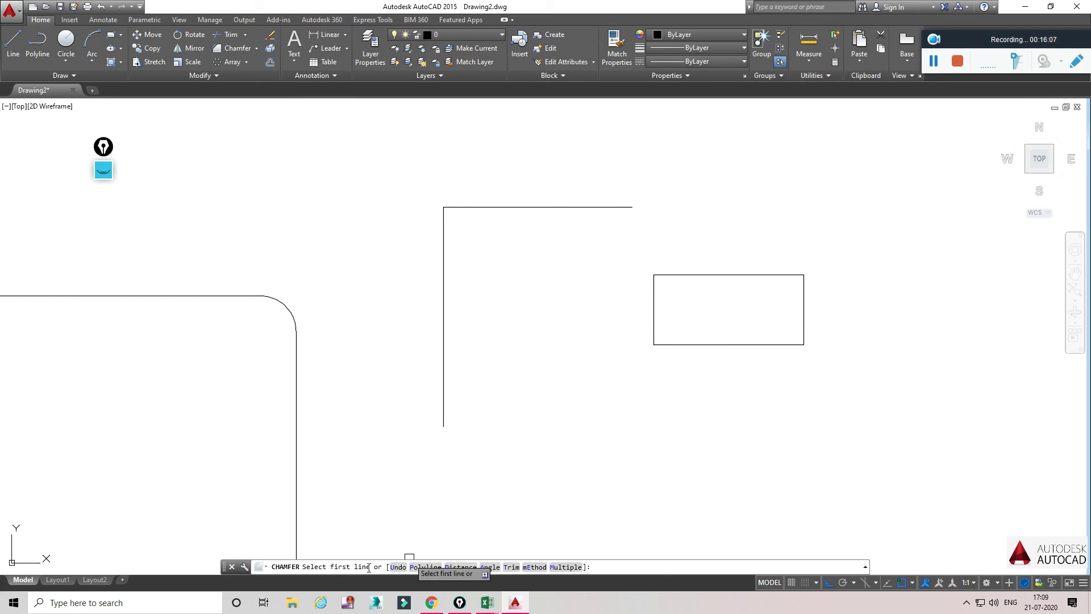
left_click(689, 274)
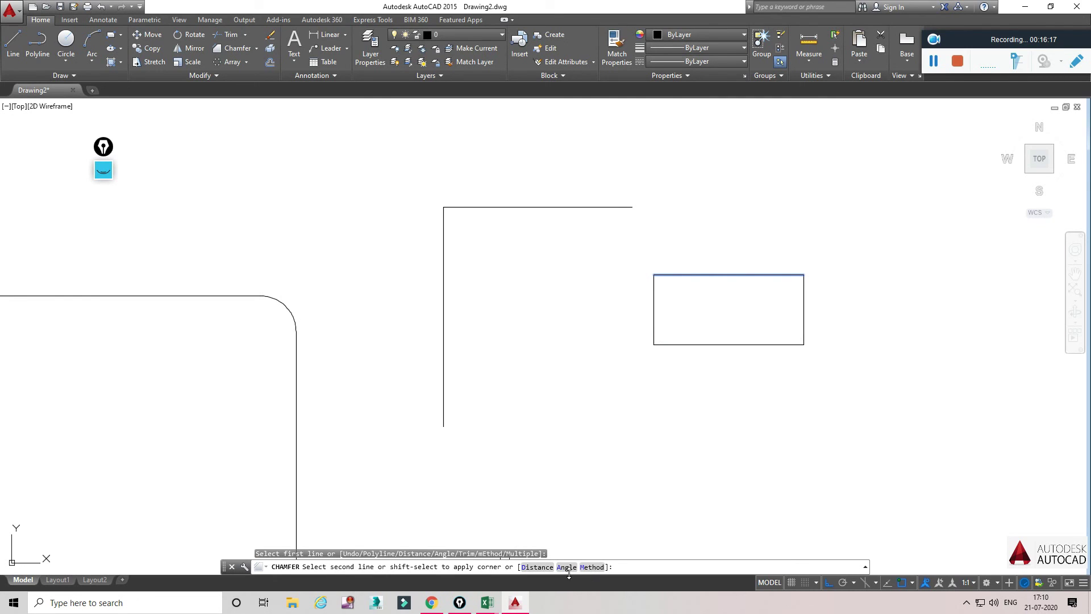
left_click(536, 567)
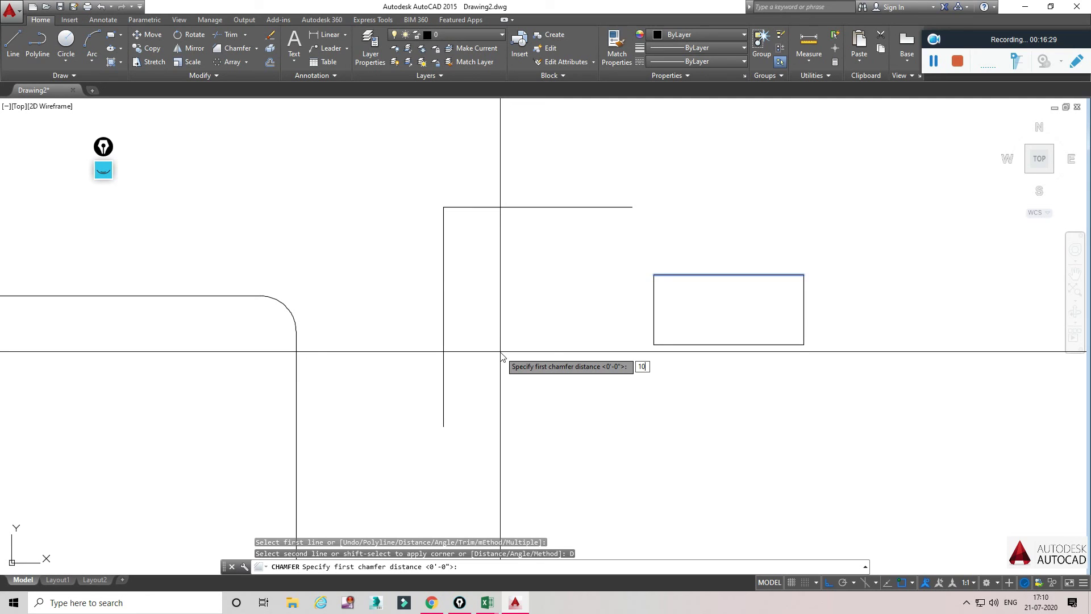
key("Return")
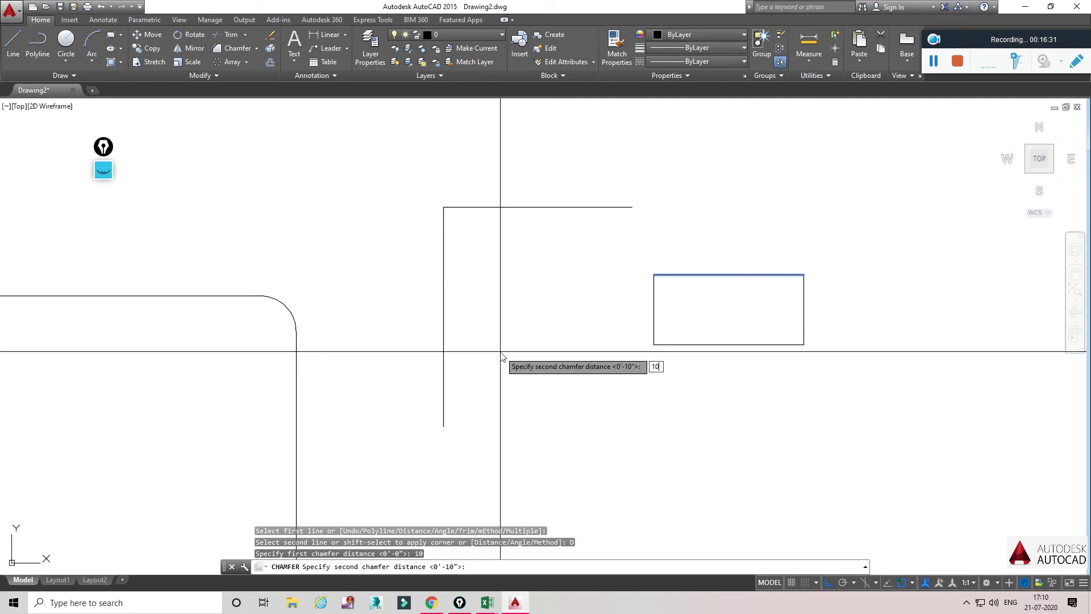
type("10")
key("Return")
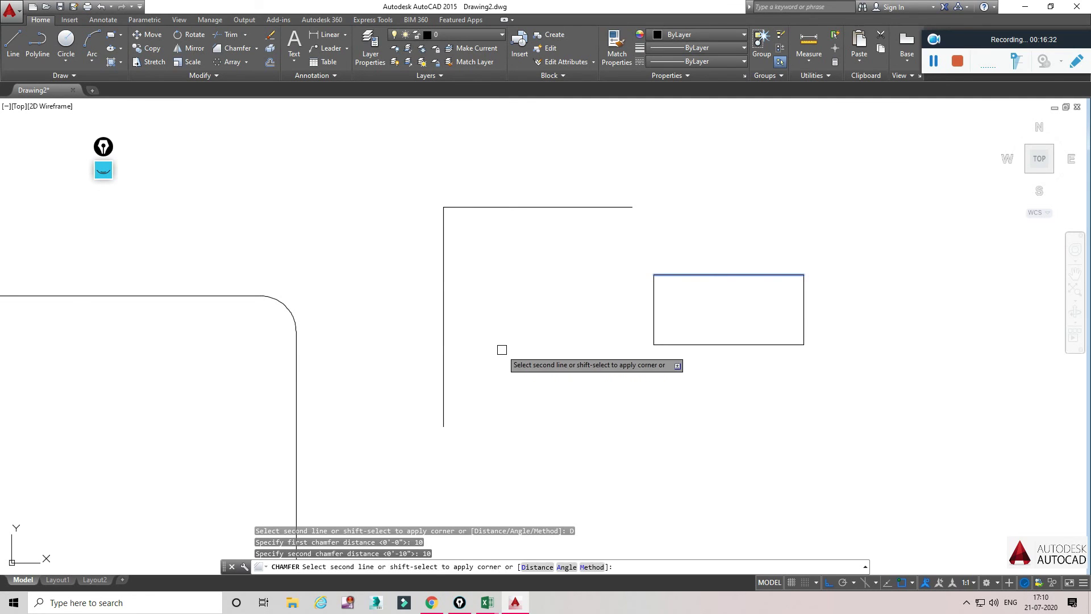
left_click(654, 298)
scroll(650, 290, "up", 5)
mouse_move(650, 290)
middle_mouse_down()
mouse_move(529, 264)
mouse_move(521, 287)
mouse_move(557, 309)
mouse_move(465, 233)
middle_mouse_up()
Step: Chamfer the rectangle's remaining three corners with the same distances
key("Return")
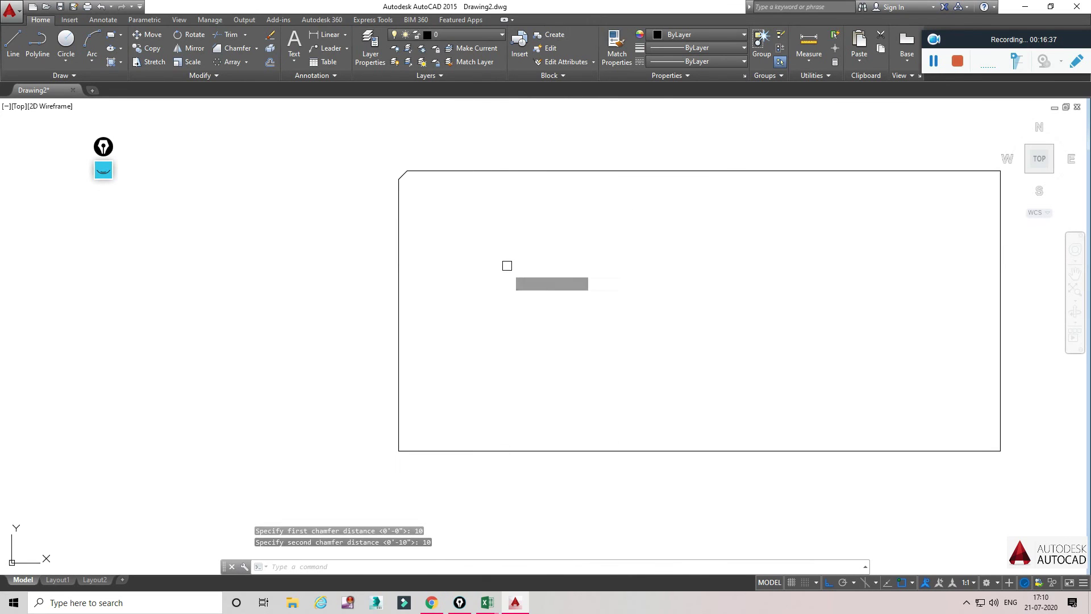
left_click(399, 383)
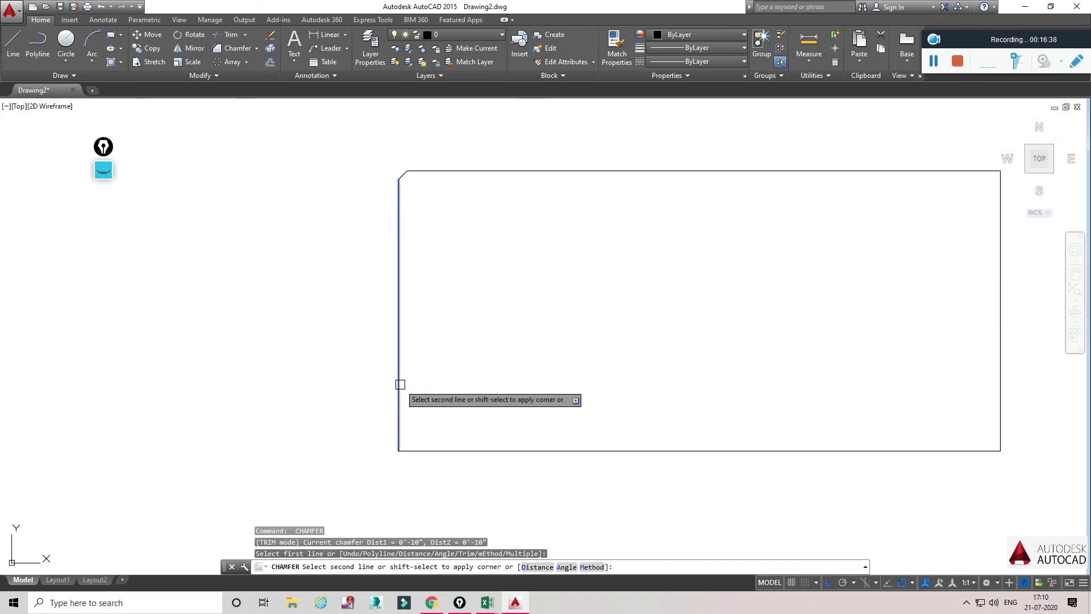
left_click(443, 450)
key("Return")
left_click(1000, 383)
left_click(952, 451)
key("Return")
left_click(939, 171)
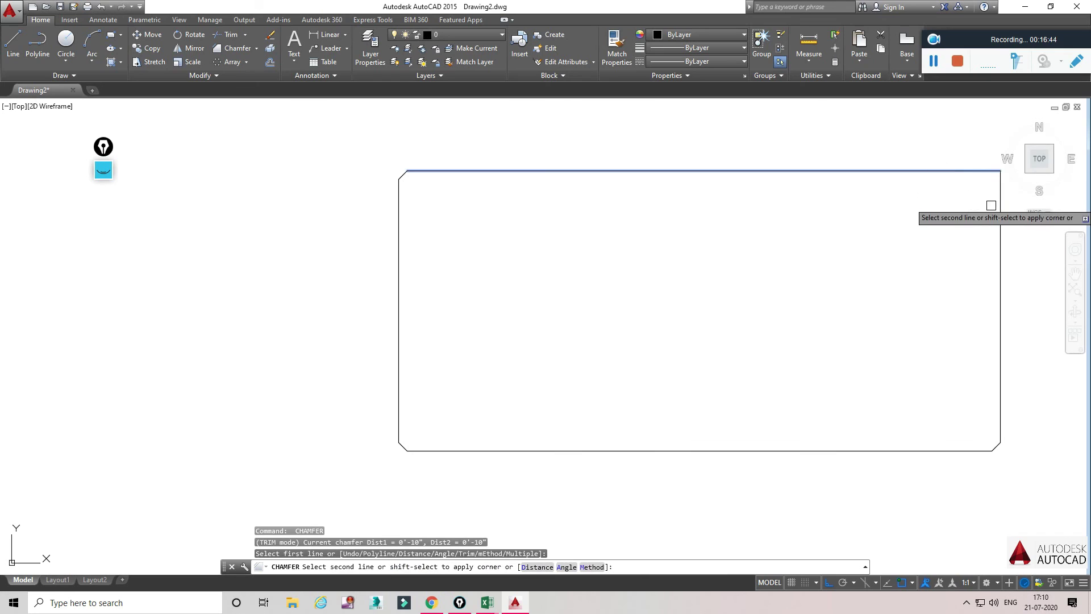
left_click(996, 234)
scroll(739, 233, "down", 4)
mouse_move(706, 258)
middle_mouse_down()
mouse_move(724, 297)
mouse_move(704, 298)
middle_mouse_up()
key("Escape")
key("Escape")
key("Escape")
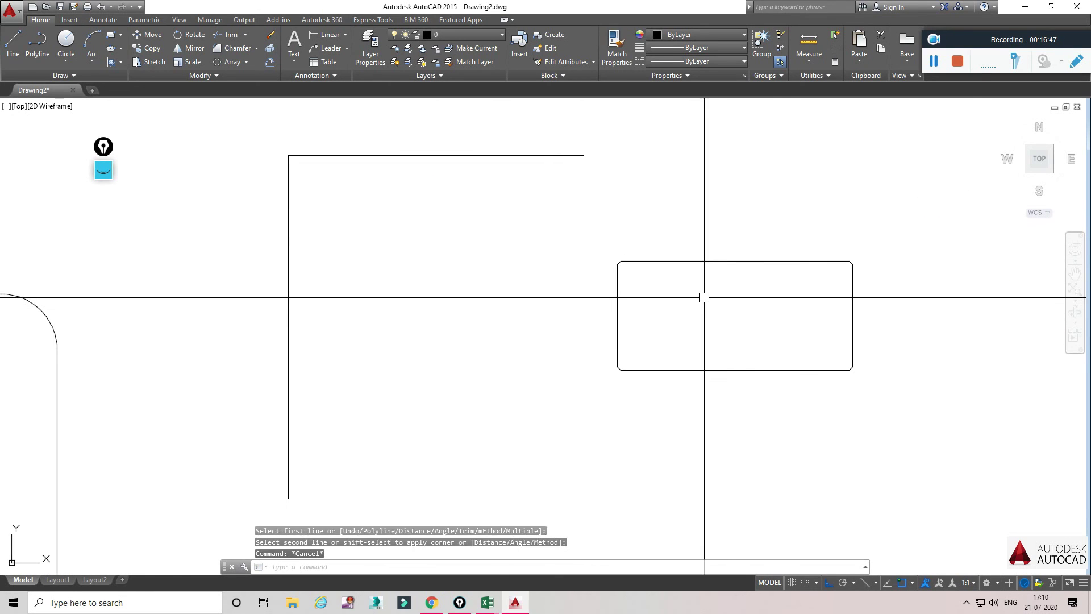
left_click(256, 51)
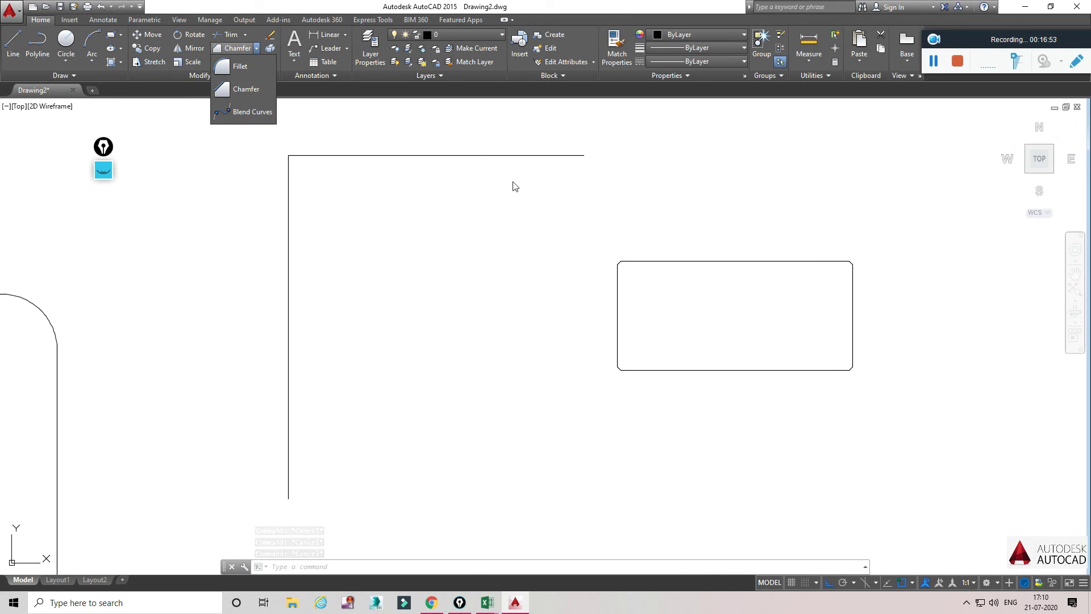
left_click(433, 157)
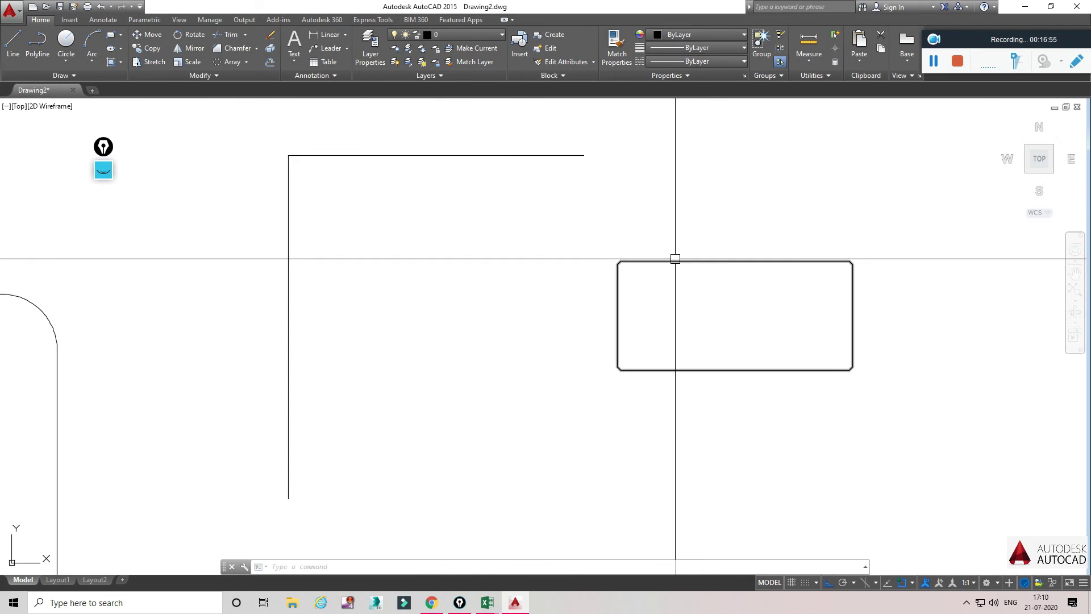
middle_click_drag(308, 202, 551, 251)
key("Escape")
key("Escape")
key("Escape")
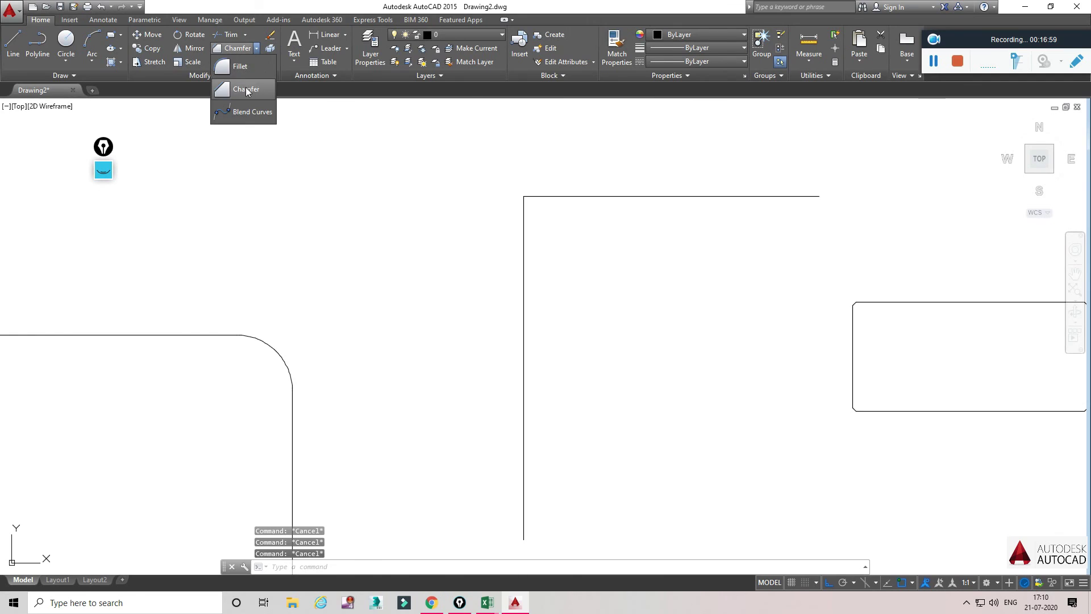
Step: Create a blend curve from the left end of the sharp-cornered horizontal line to the upper end of the neighbouring fillet arc
left_click(250, 111)
left_click(606, 194)
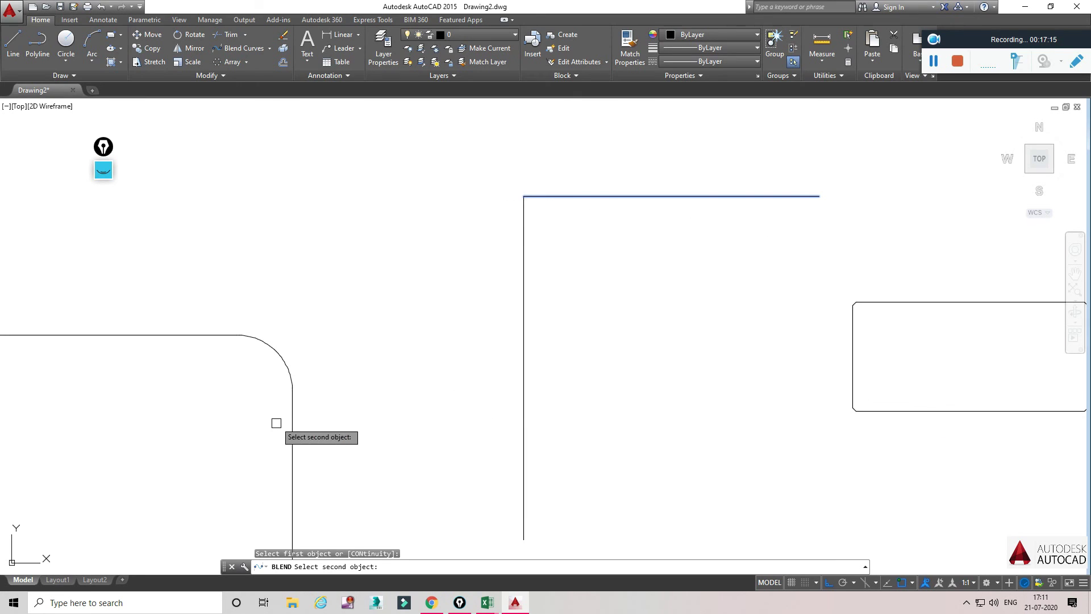
middle_click_drag(401, 483, 414, 242)
scroll(413, 242, "down", 2)
scroll(416, 253, "down", 4)
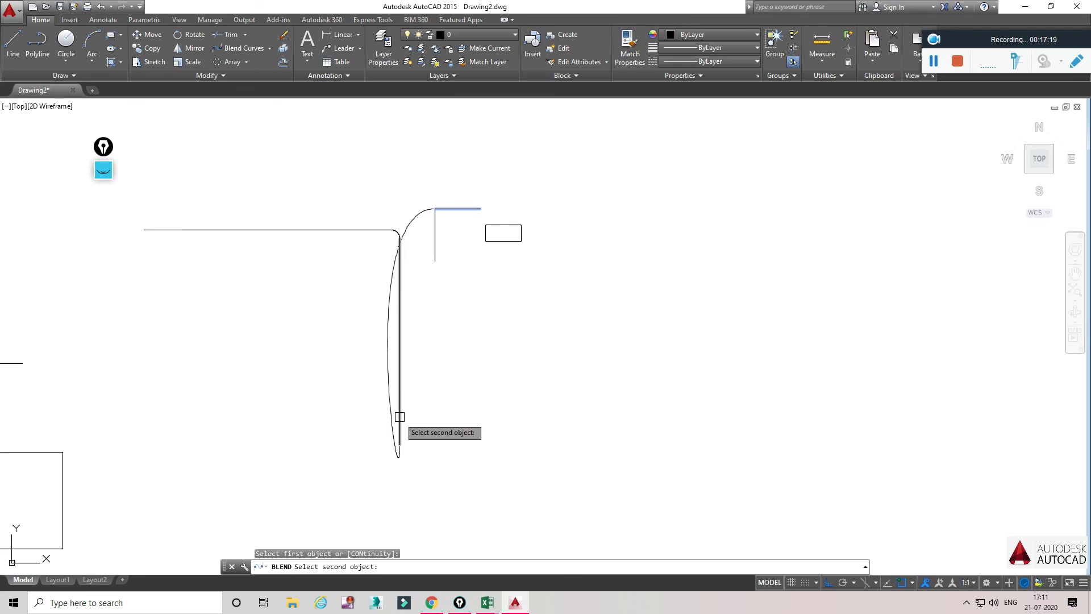
scroll(391, 228, "up", 8)
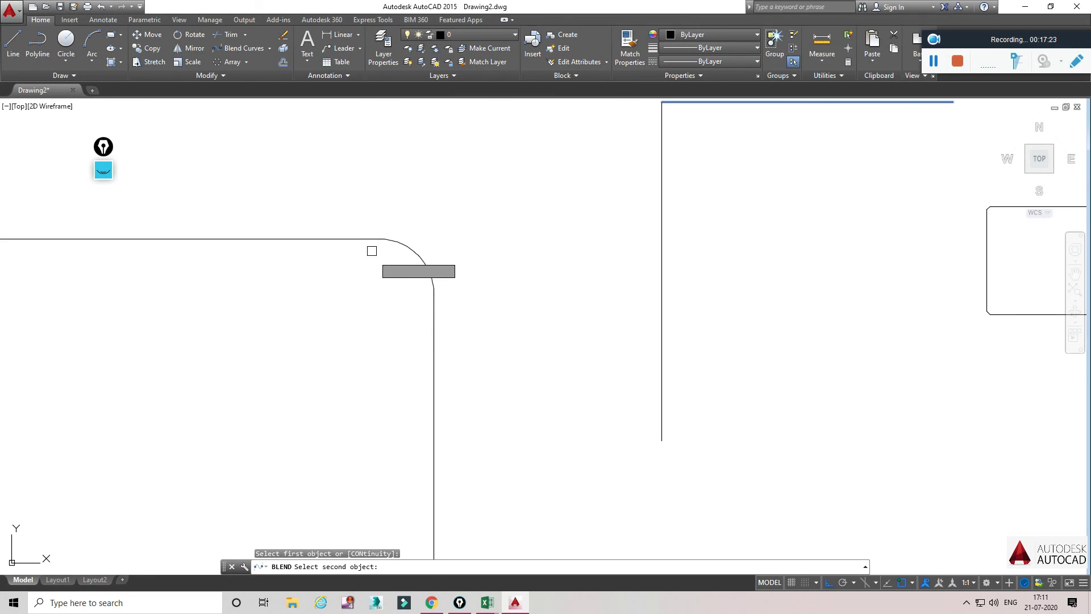
left_click(412, 250)
scroll(538, 288, "down", 3)
middle_click_drag(538, 288, 401, 386)
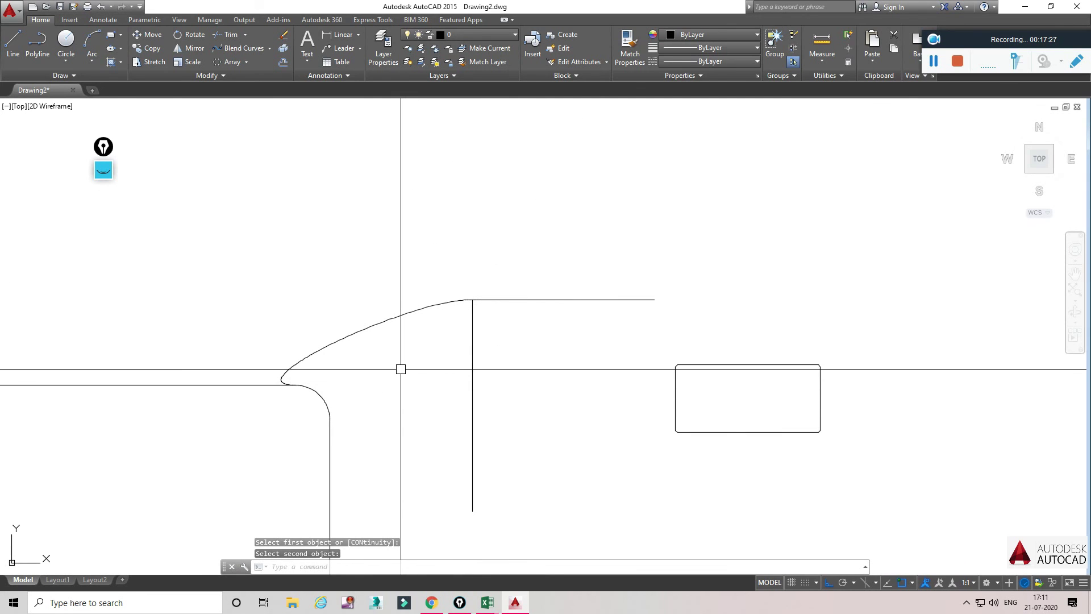
left_click(248, 62)
left_click(250, 62)
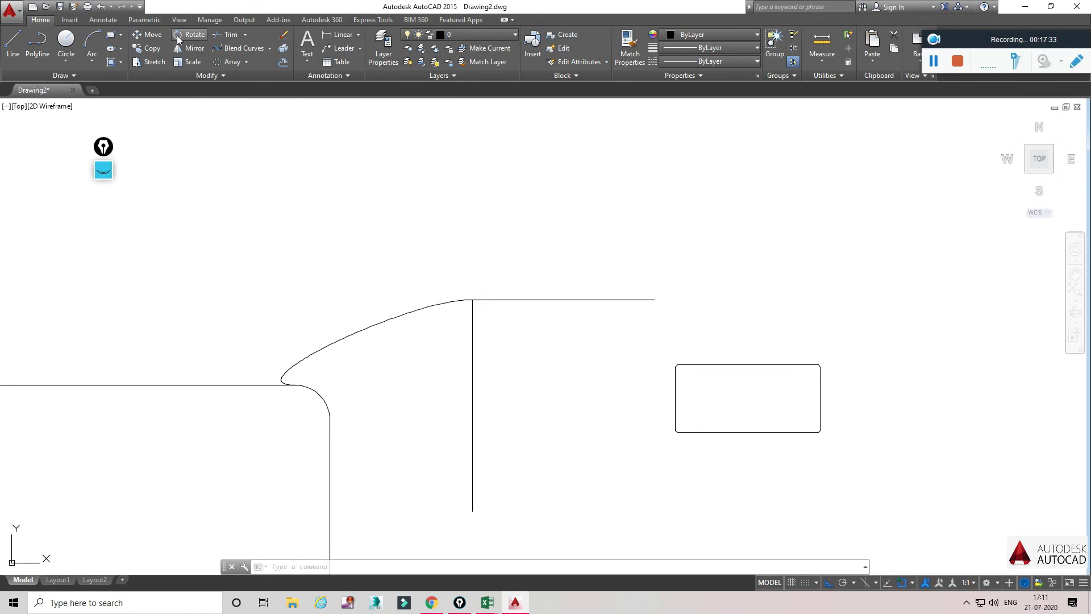